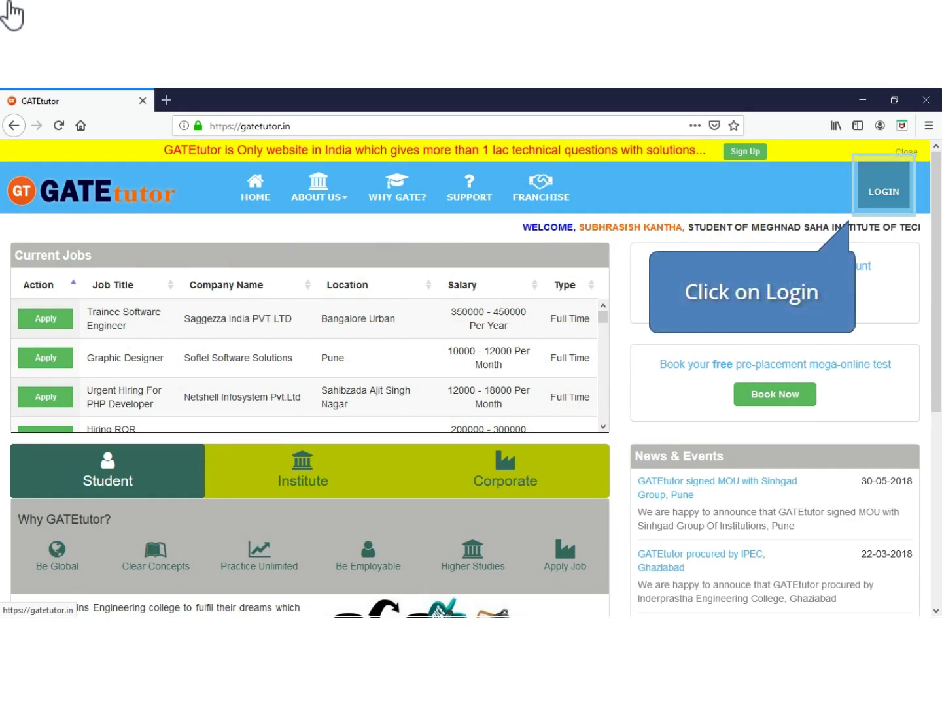
# - Sign in to the site with the account e-mail and password
pyautogui.click(881, 203)
pyautogui.click(394, 285)
pyautogui.write('pr')
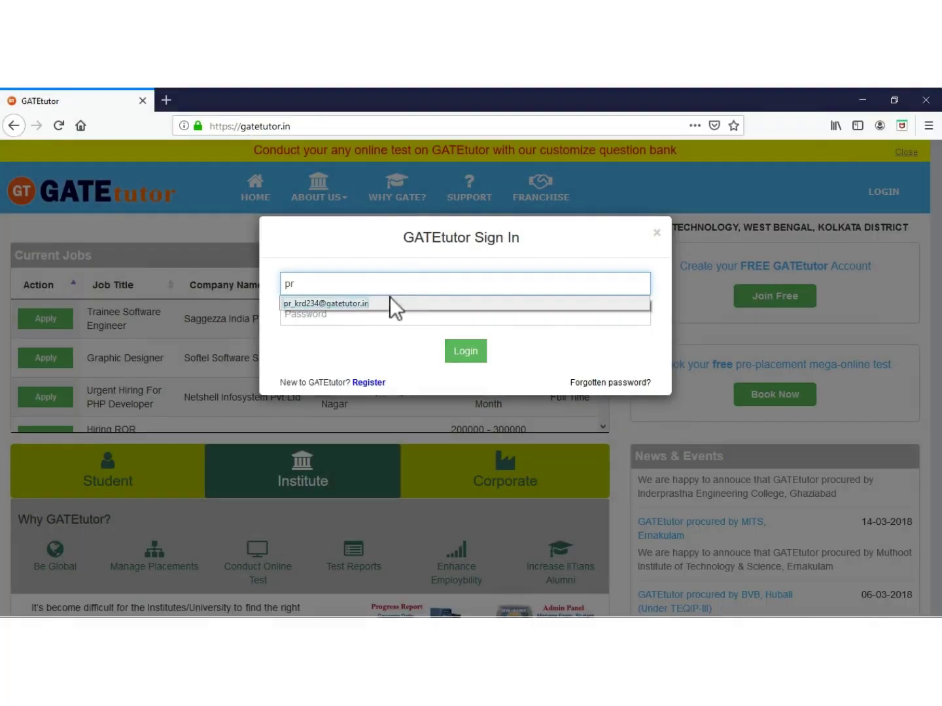
pyautogui.click(349, 304)
pyautogui.click(325, 313)
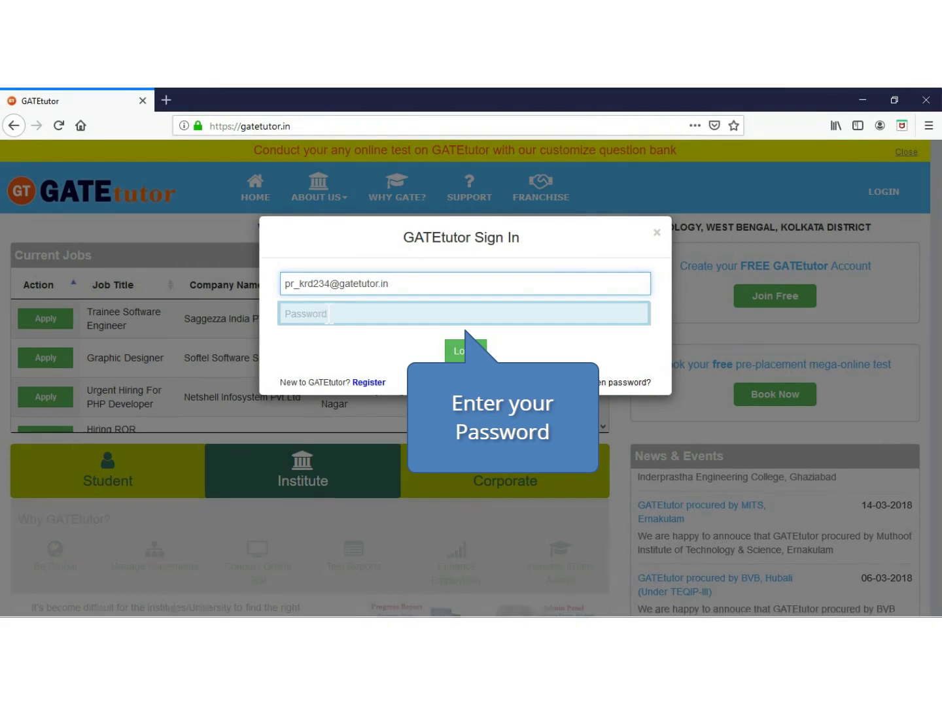
pyautogui.write('aa')
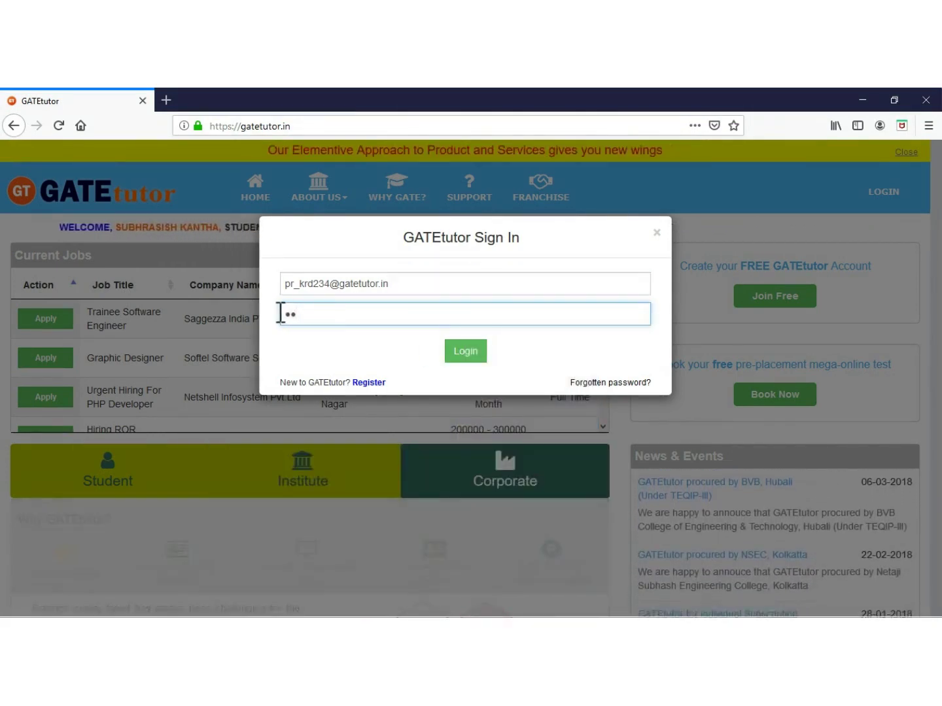
pyautogui.press('BackSpace')
pyautogui.press('BackSpace')
pyautogui.write('aaa')
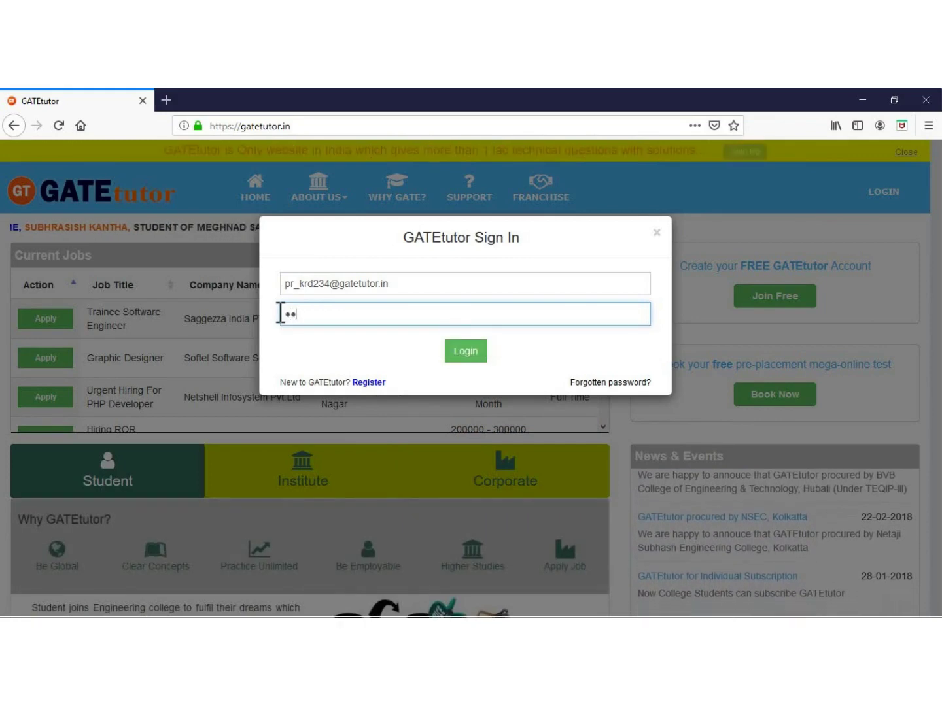
pyautogui.write('aaa')
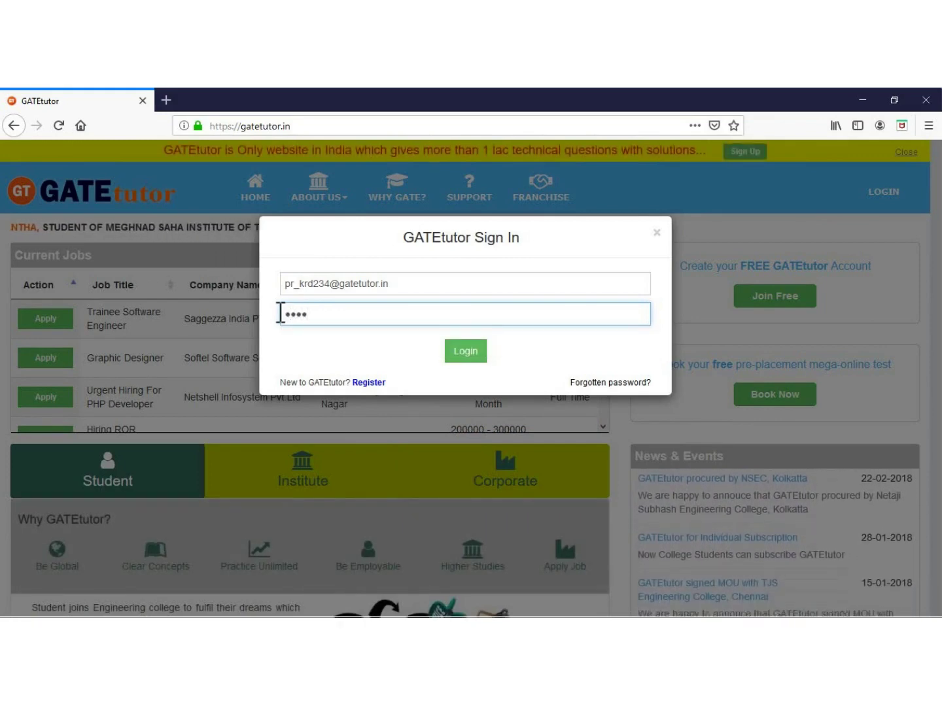
pyautogui.click(466, 351)
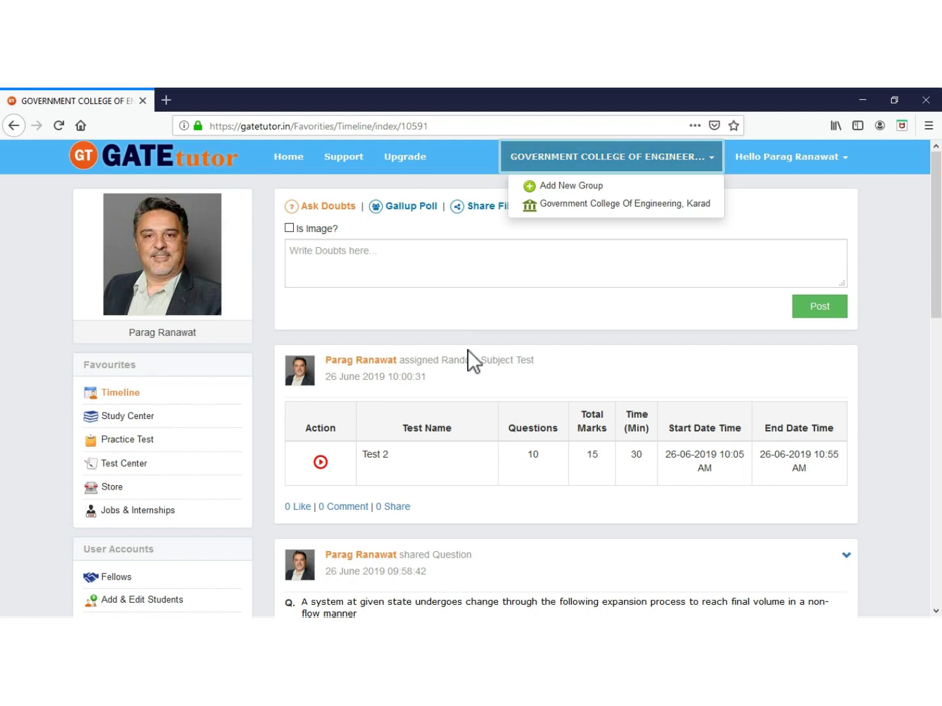
# - Open the Add & Edit Questions page of the Masters section
pyautogui.click(609, 162)
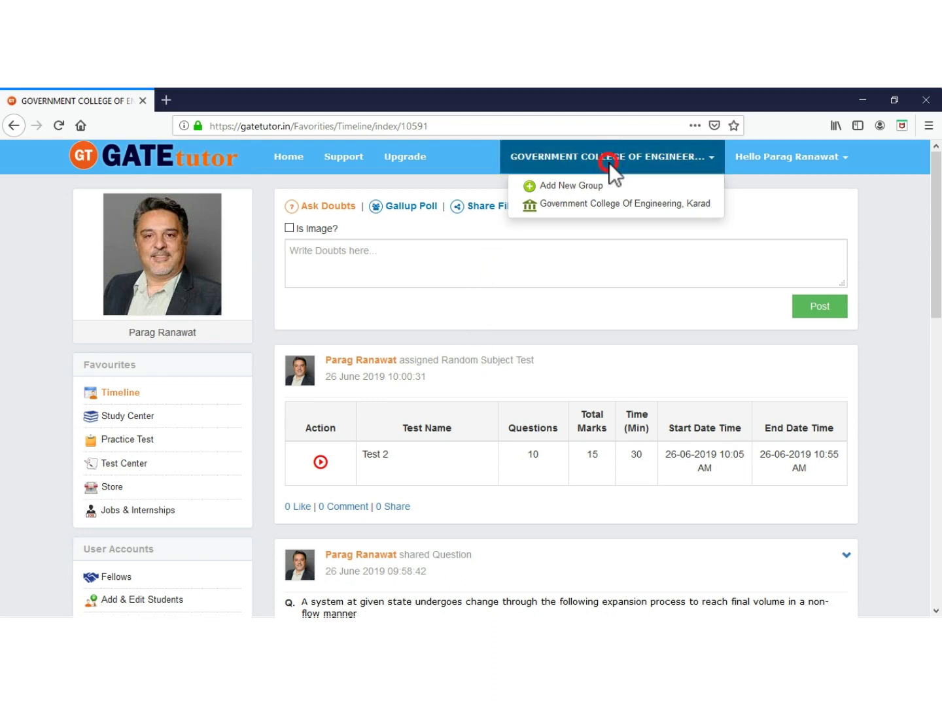
pyautogui.middleClick(608, 163)
pyautogui.scroll(-2, 32, 156)
pyautogui.scroll(-3, 410, 362)
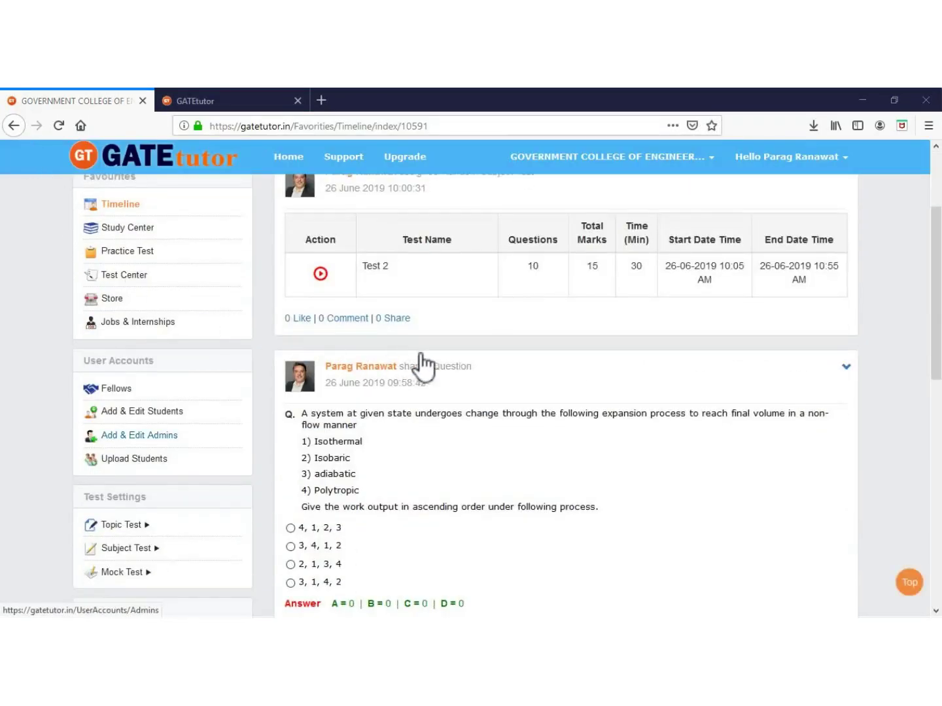
pyautogui.scroll(-2, 477, 369)
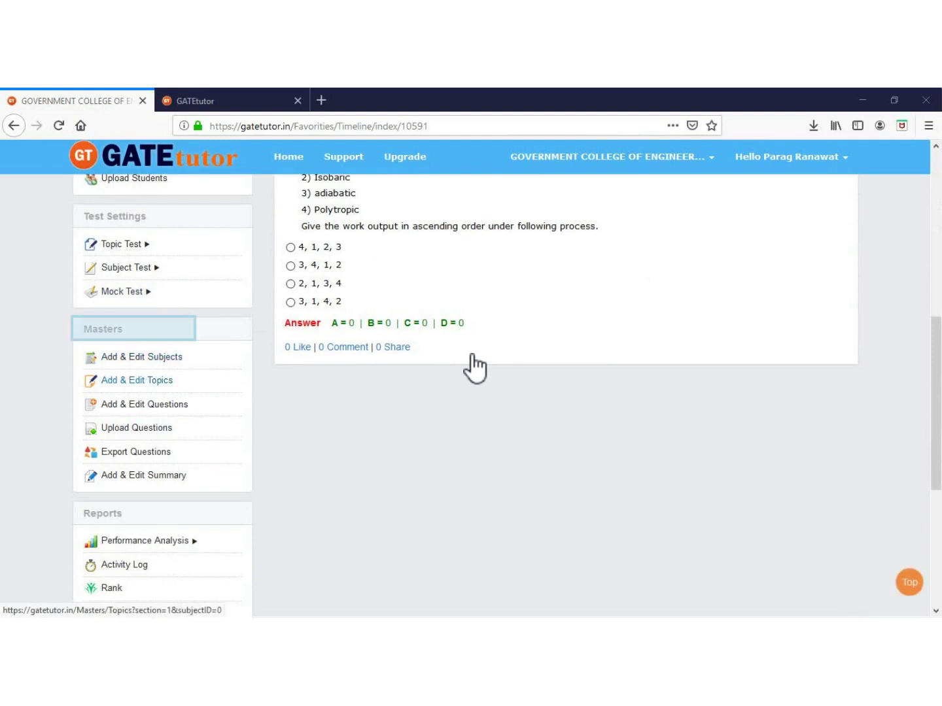
pyautogui.press('Tab')
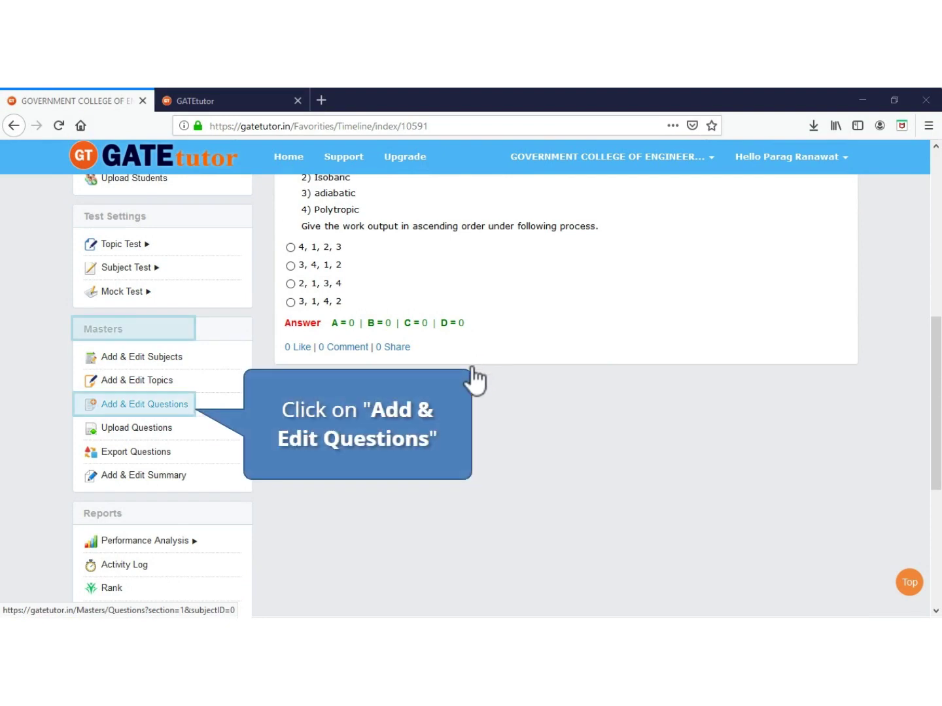
pyautogui.click(147, 406)
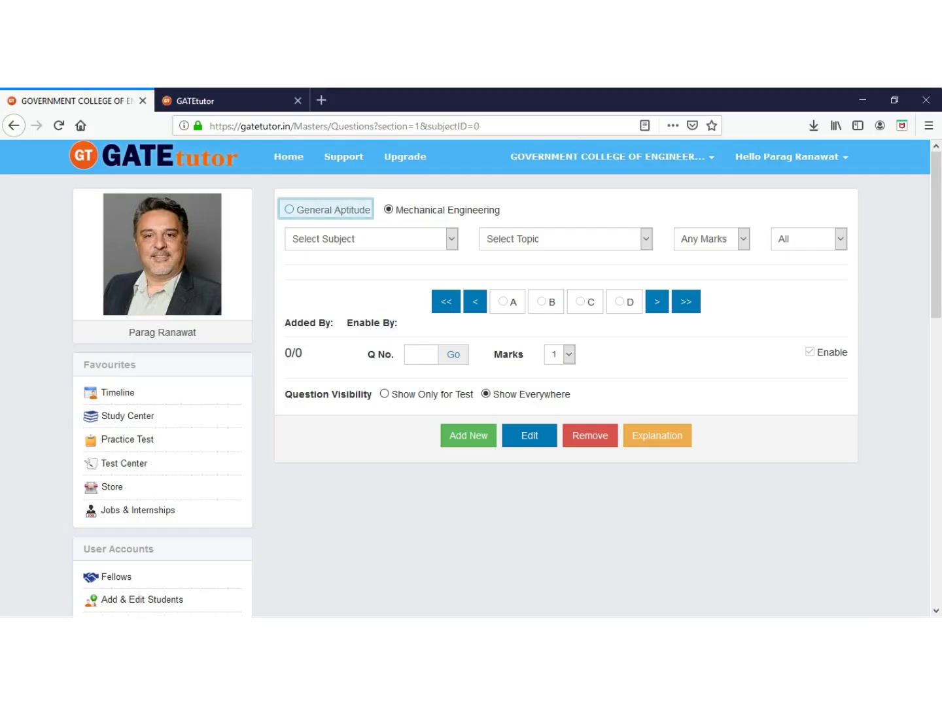
# - Choose the General Aptitude section with subject Numerical Ability and topic Time & Work
pyautogui.click(288, 209)
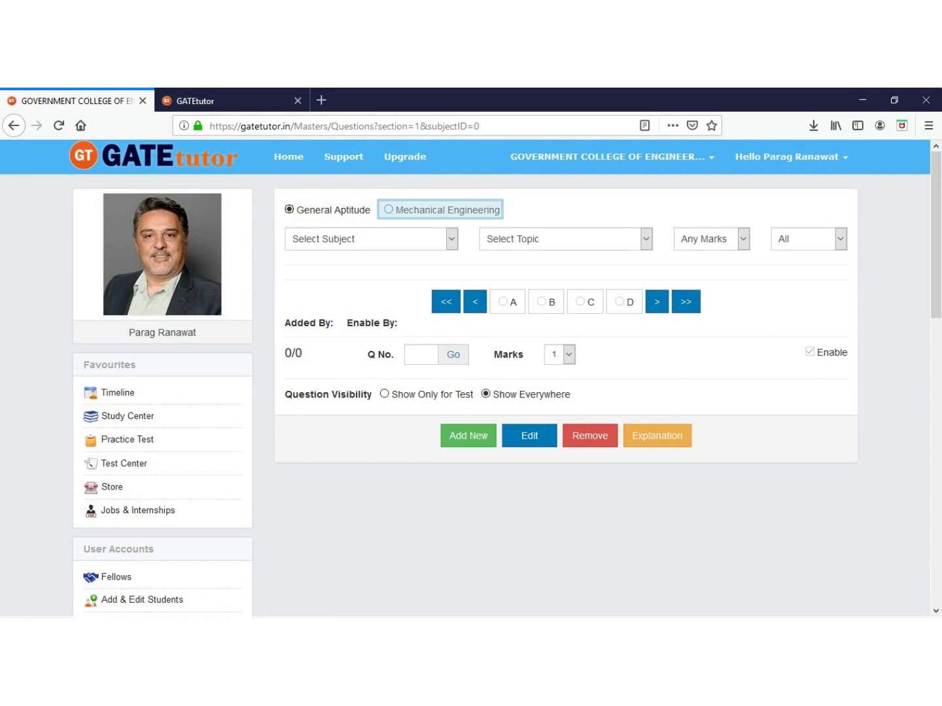
pyautogui.press('Right')
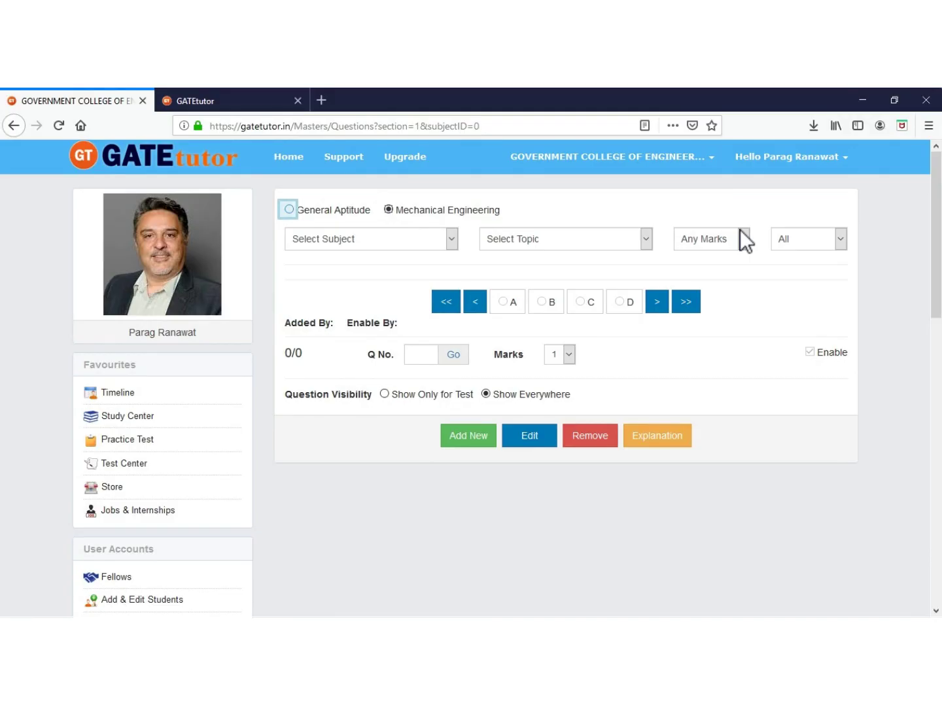
pyautogui.click(288, 210)
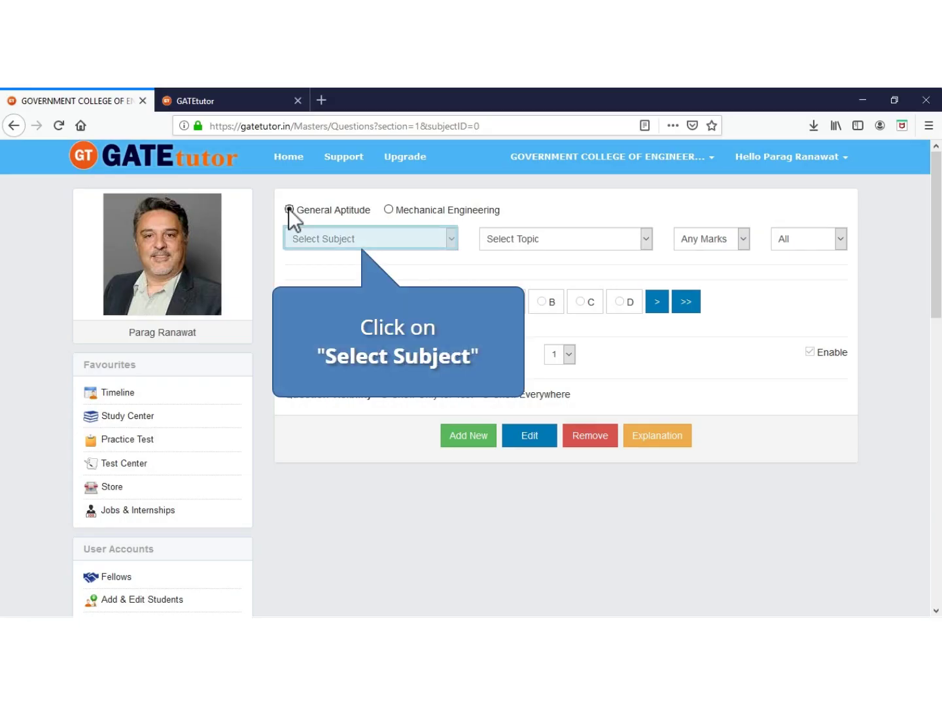
pyautogui.click(450, 240)
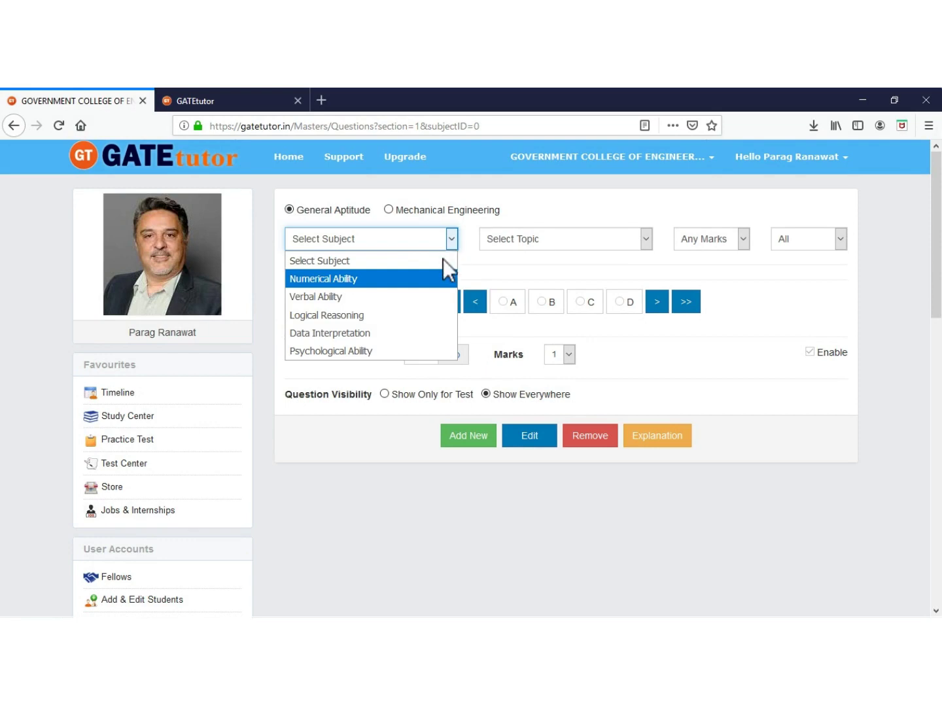
pyautogui.click(378, 277)
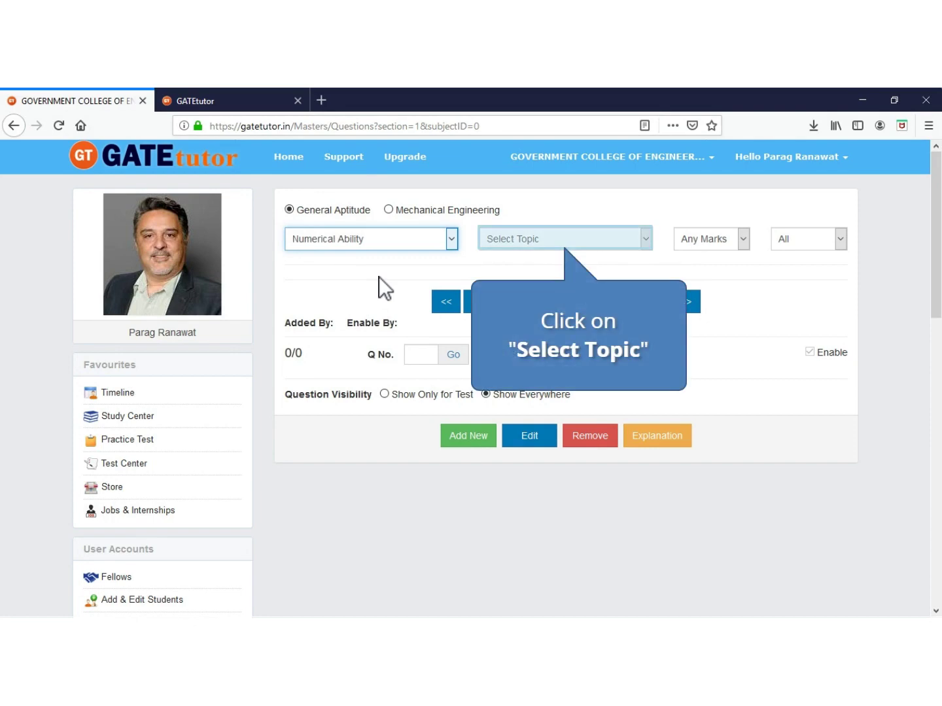
pyautogui.click(646, 238)
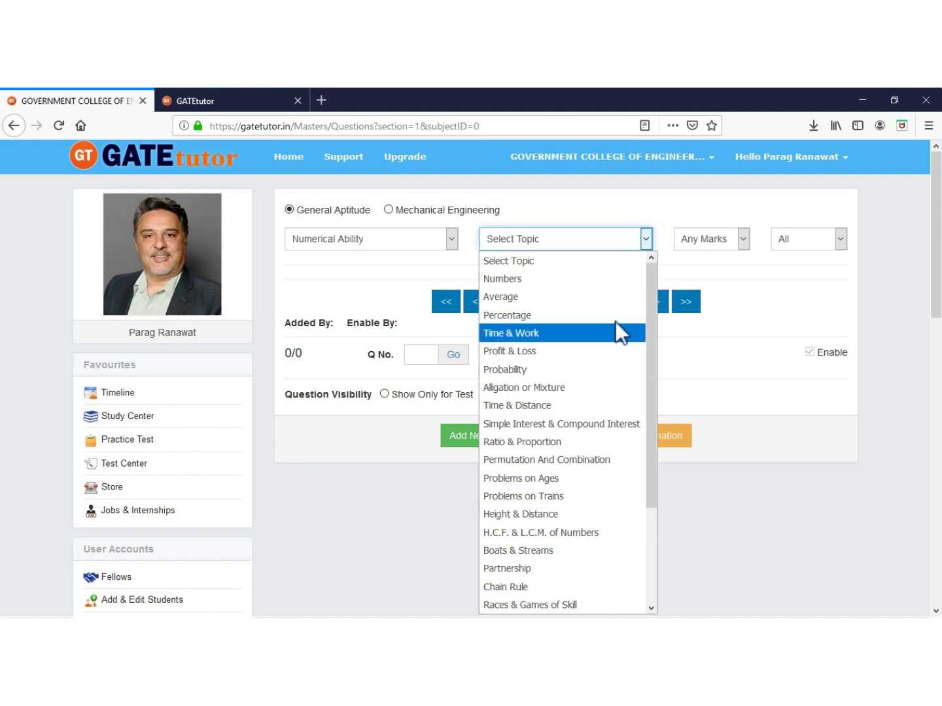
pyautogui.click(564, 333)
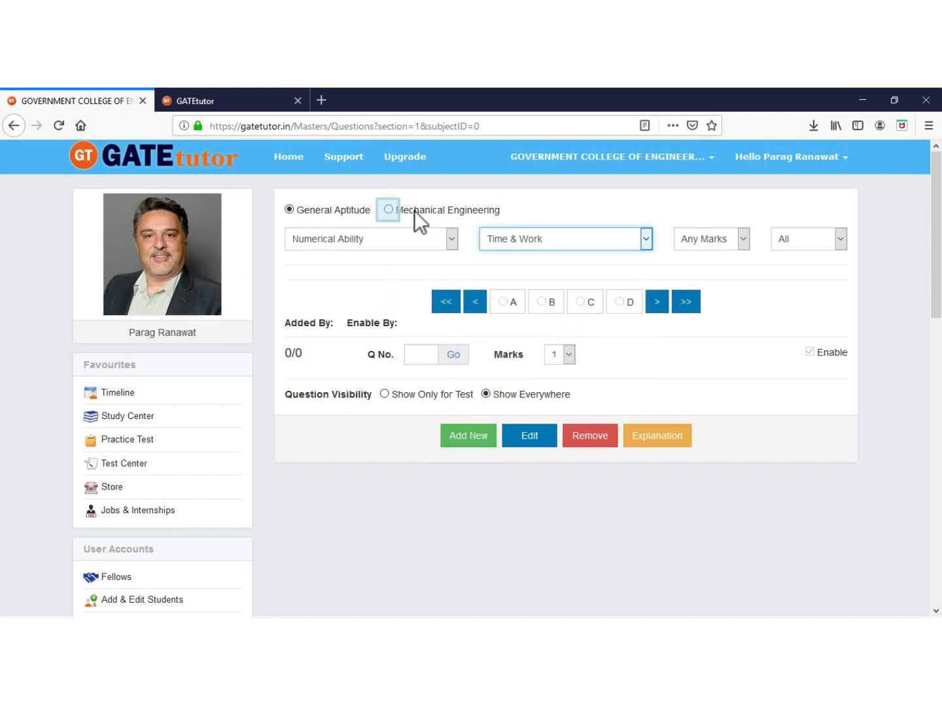
# - Choose Mechanical Engineering with subject Engineering Mechanics and topic Equilibrium of system of Forces, and start a new question
pyautogui.click(388, 210)
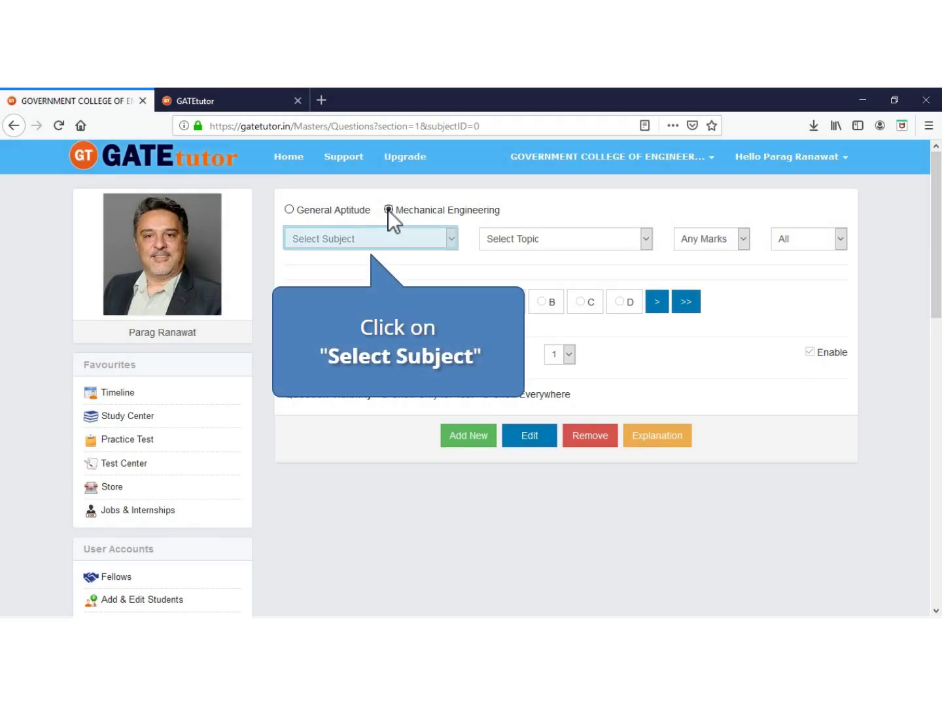
pyautogui.click(452, 239)
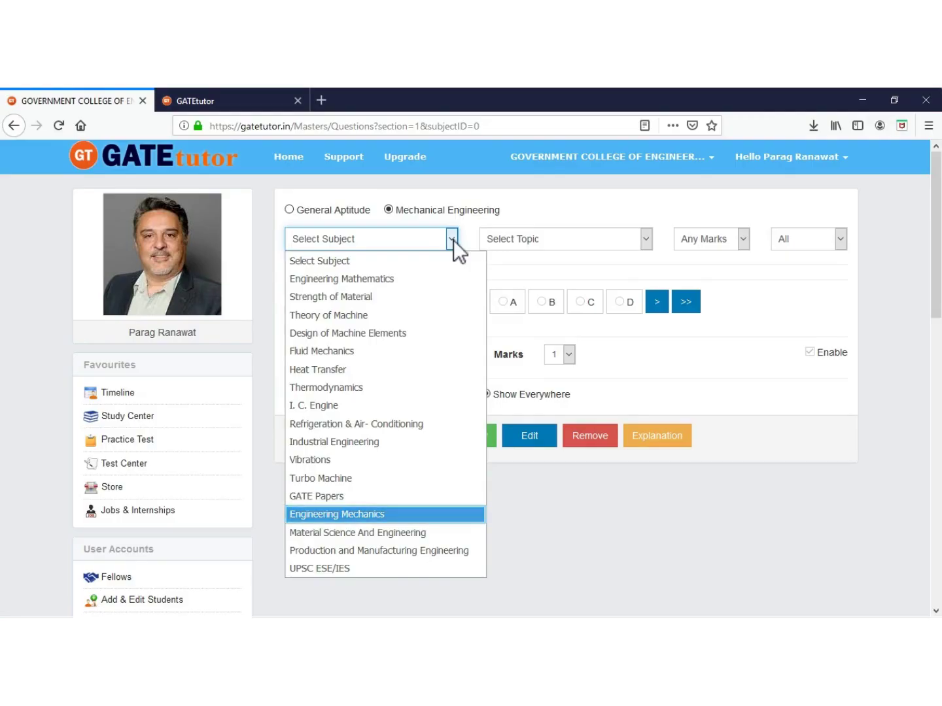
pyautogui.click(305, 515)
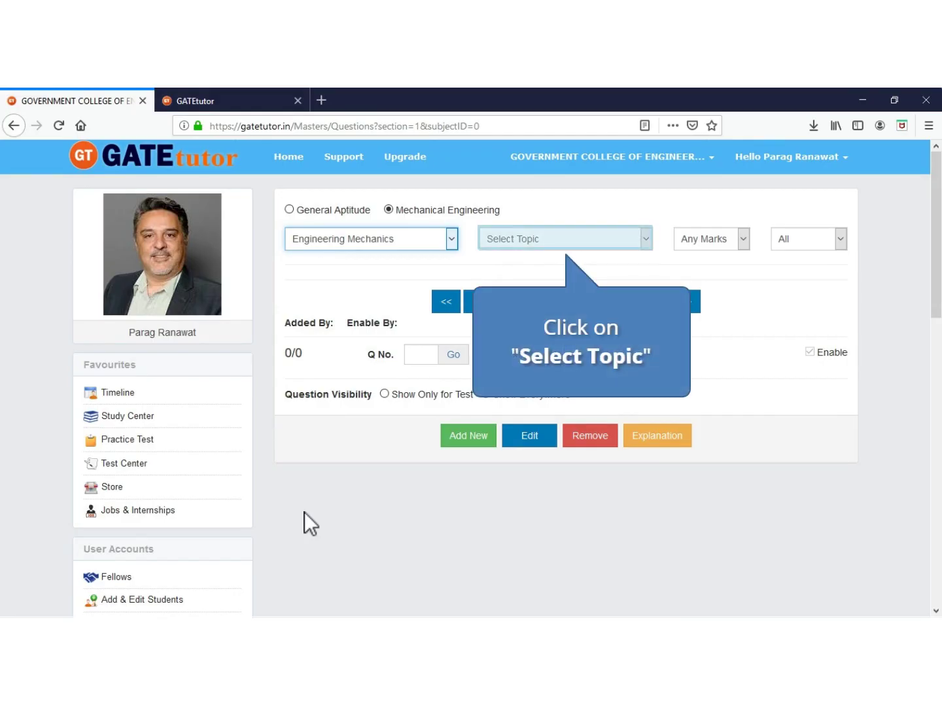
pyautogui.click(646, 240)
pyautogui.press('Down')
pyautogui.press('Down')
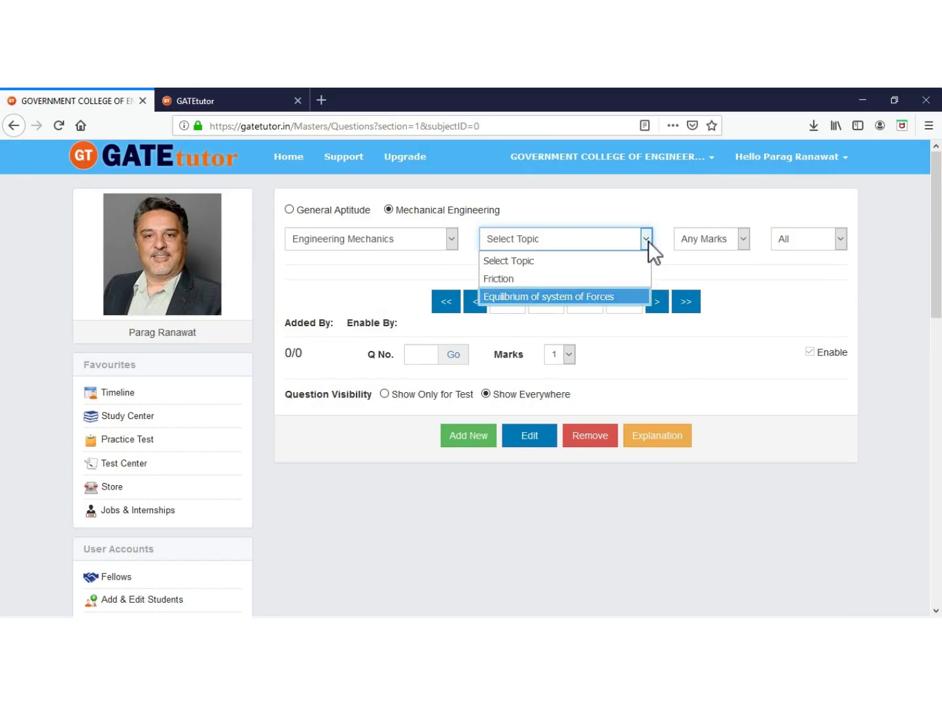
pyautogui.click(578, 296)
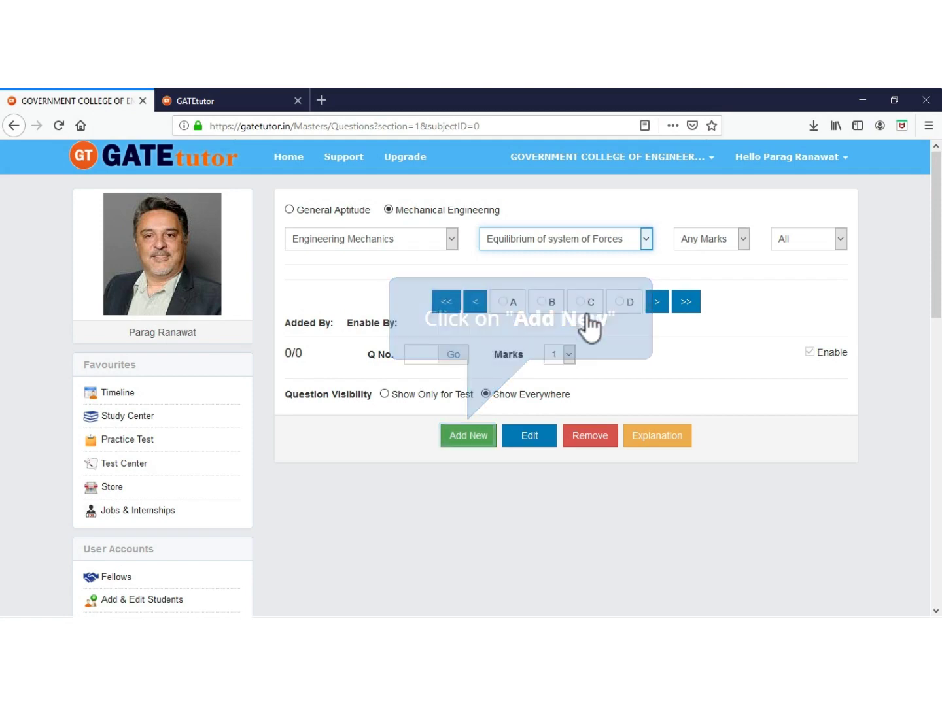
pyautogui.click(466, 437)
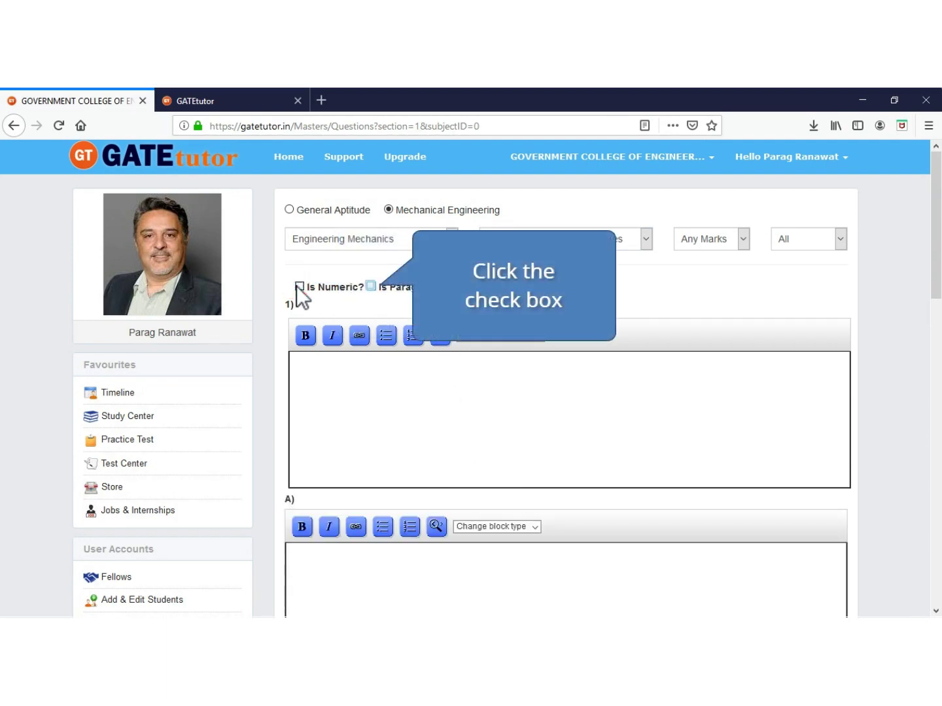
# - Try the Is Paragraph option for the new question and look over the resulting form
pyautogui.click(371, 286)
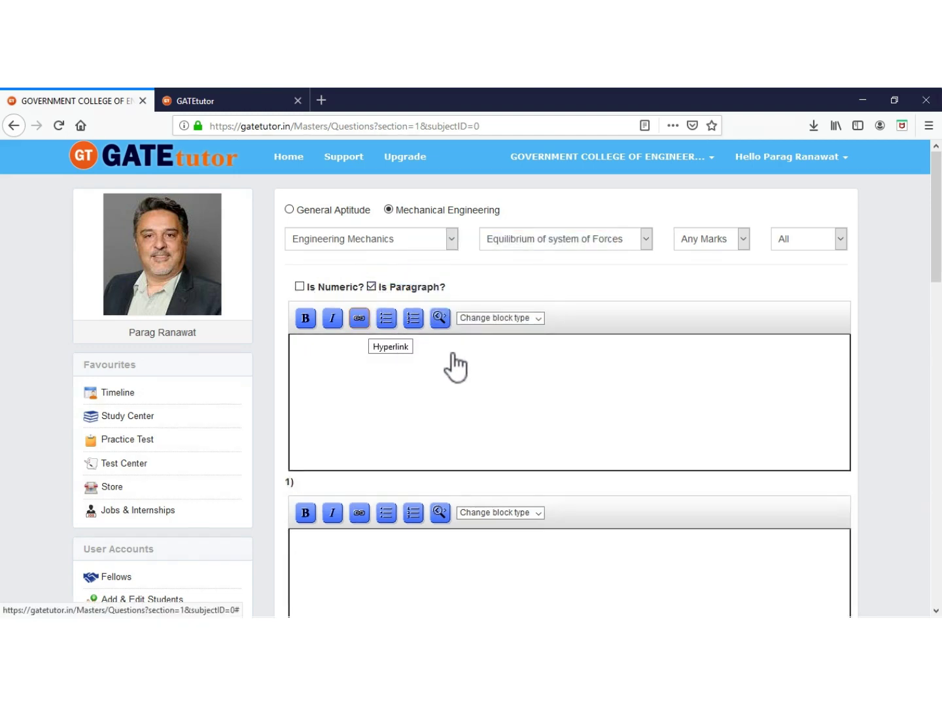
pyautogui.scroll(-4, 458, 366)
pyautogui.scroll(5, 473, 366)
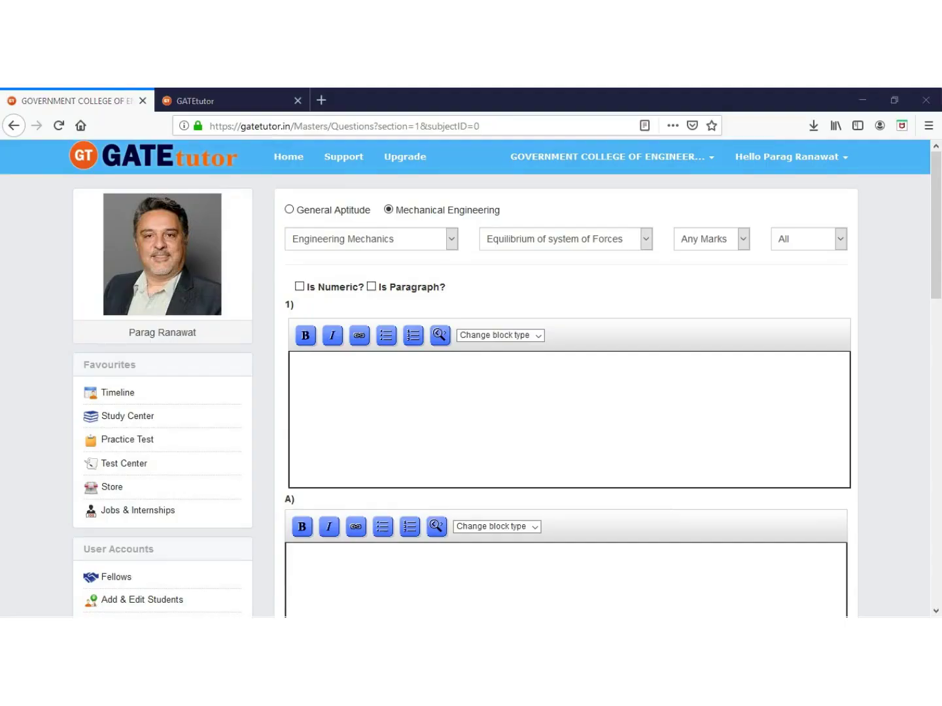
# - Switch to question sheets.docx in Word and copy the text of question 3 without its number
pyautogui.press('super')
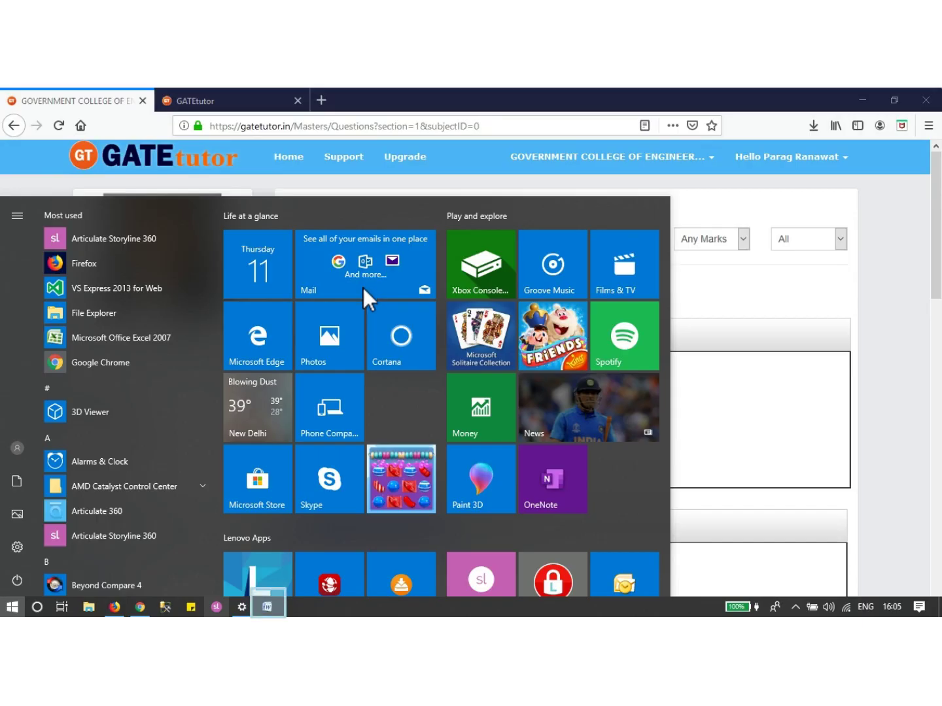
pyautogui.click(267, 607)
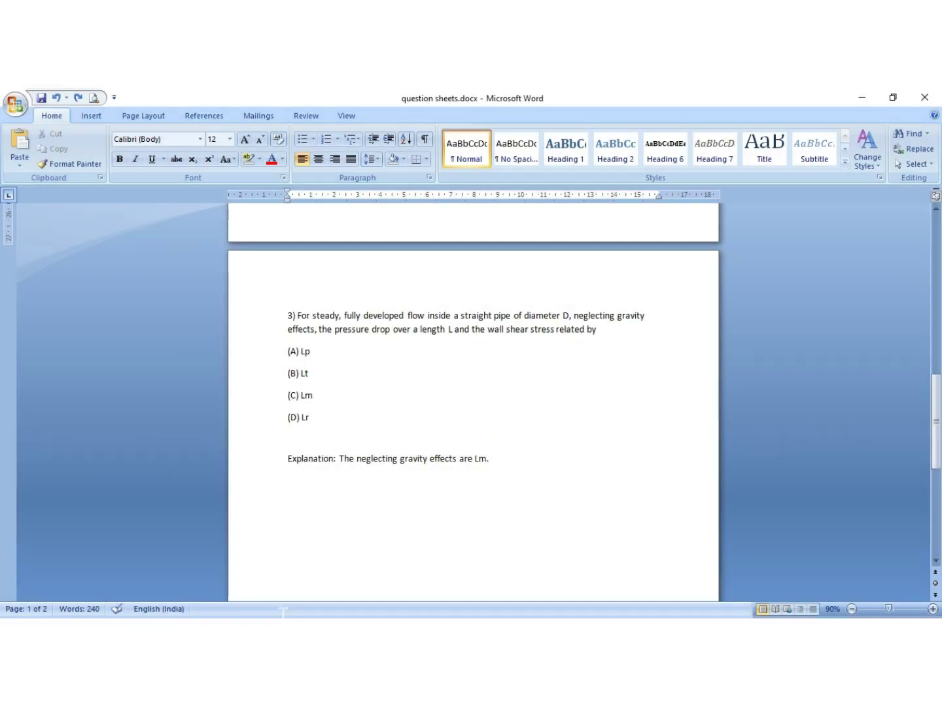
pyautogui.moveTo(297, 314); pyautogui.dragTo(596, 331)
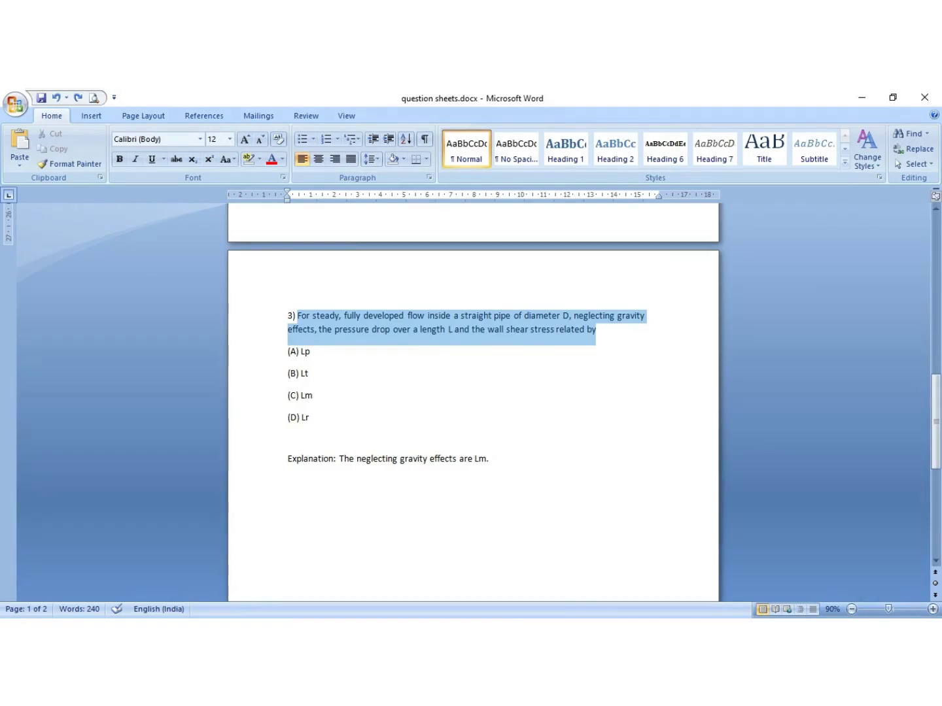
pyautogui.rightClick(546, 324)
pyautogui.rightClick(533, 324)
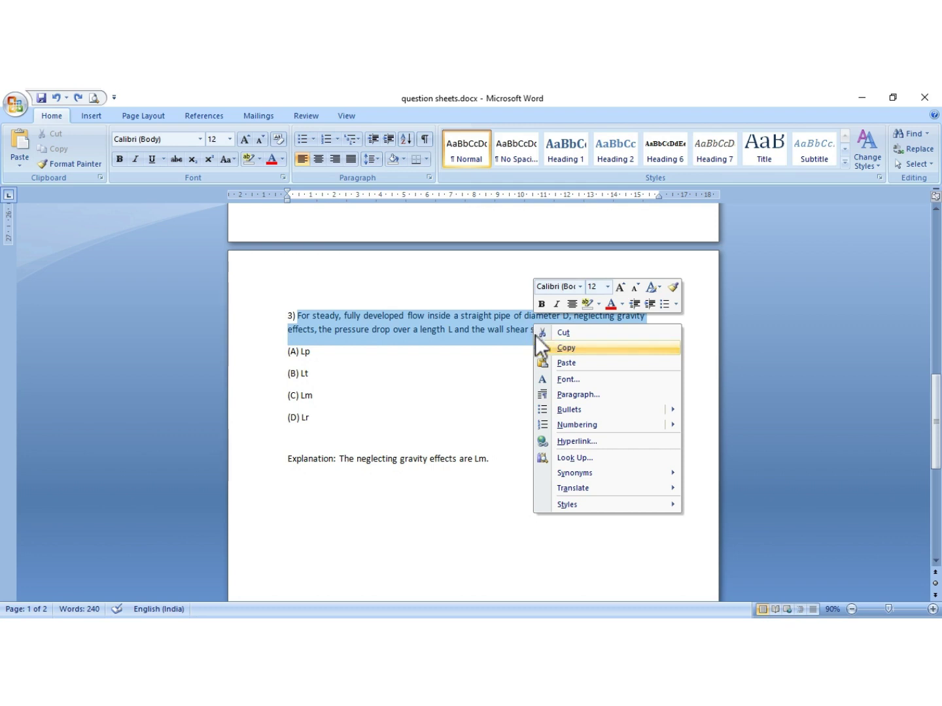
pyautogui.click(575, 352)
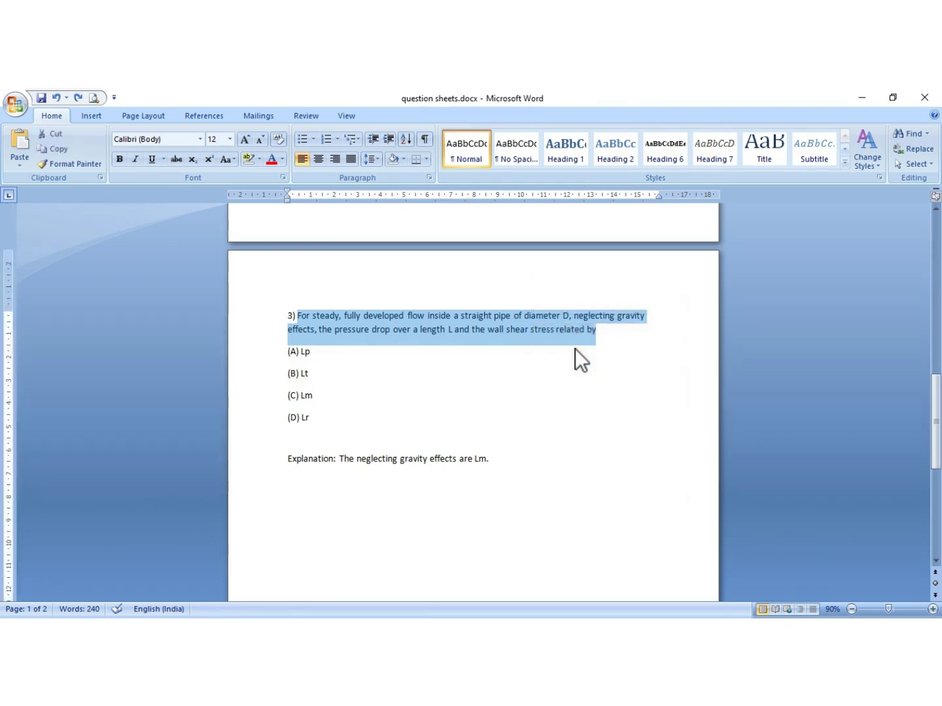
# - Return to the GATEtutor form in Firefox and paste the copied text into the question 1 editor
pyautogui.press('super')
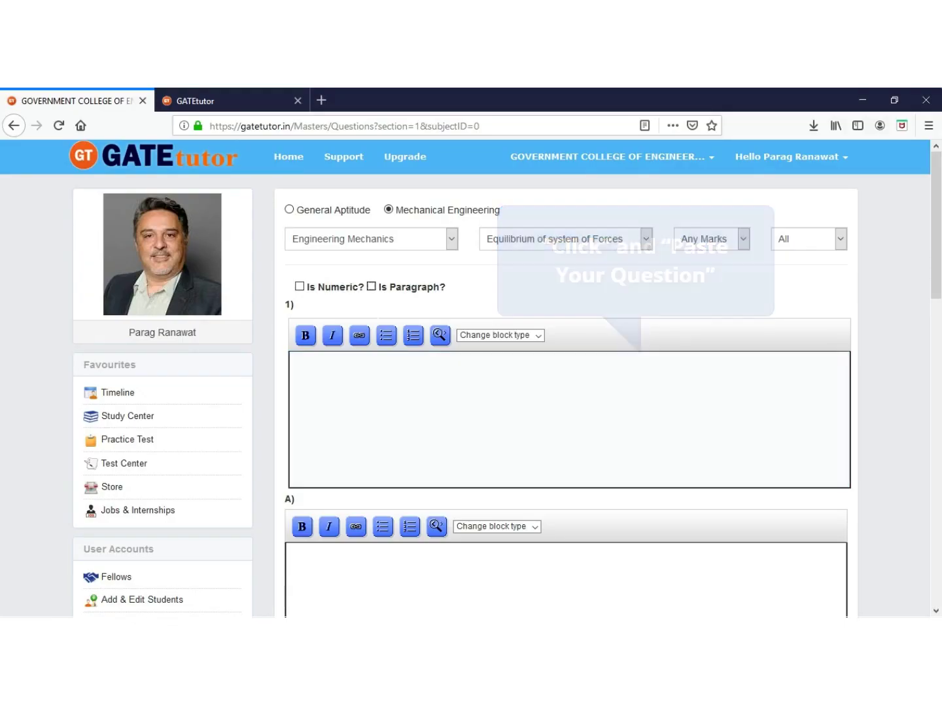
pyautogui.click(333, 365)
pyautogui.rightClick(336, 367)
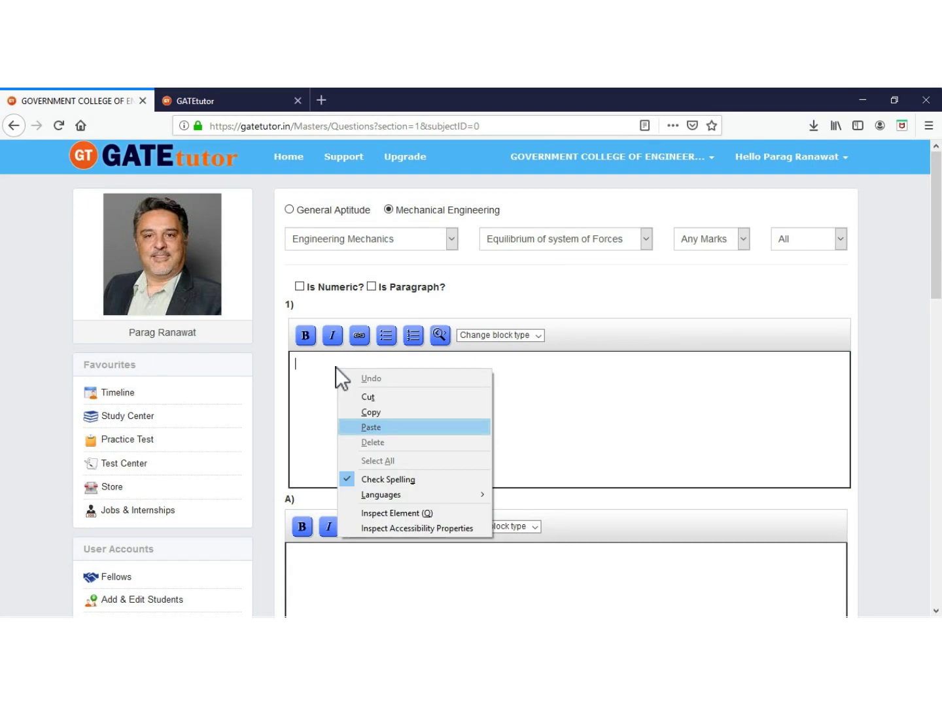
pyautogui.click(374, 426)
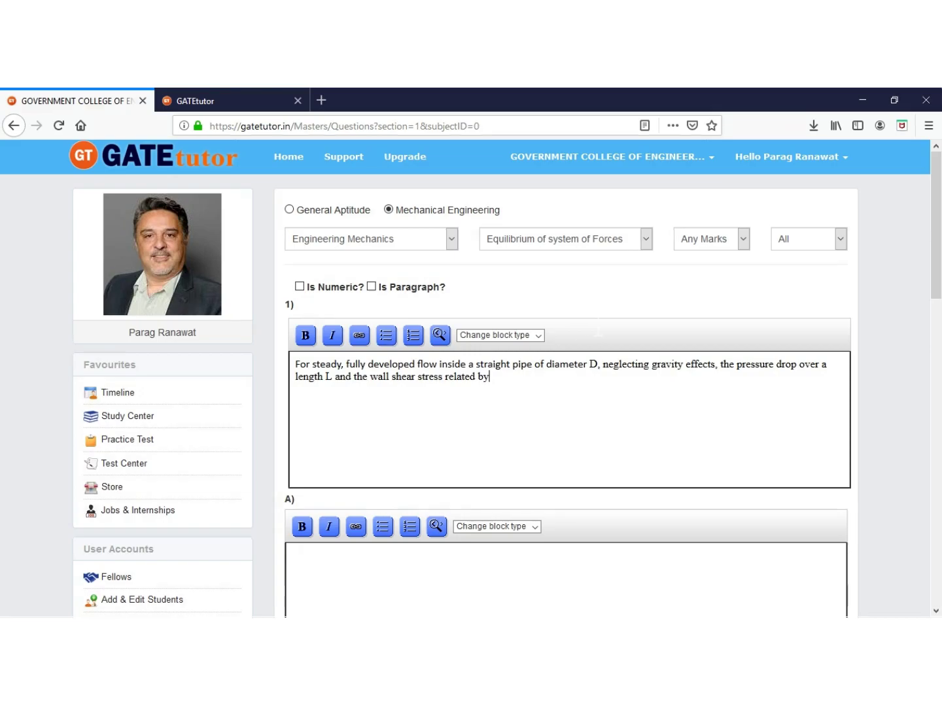
pyautogui.scroll(-5, 583, 335)
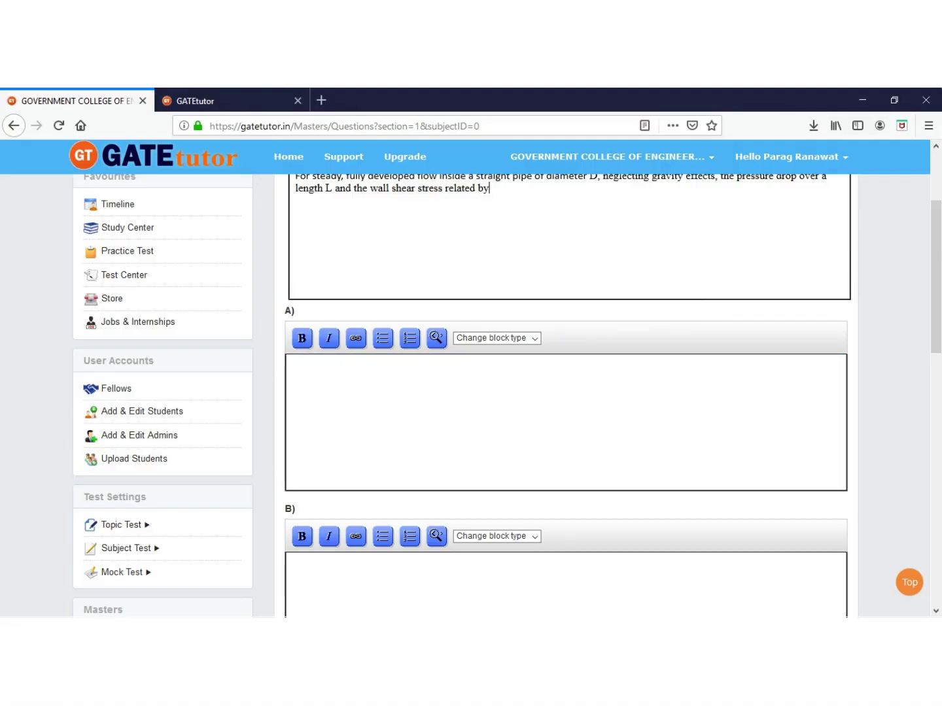
# - Enter Lr as answer option A and Lm as answer option B of the question
pyautogui.click(338, 397)
pyautogui.write('Lr')
pyautogui.scroll(-3, 304, 419)
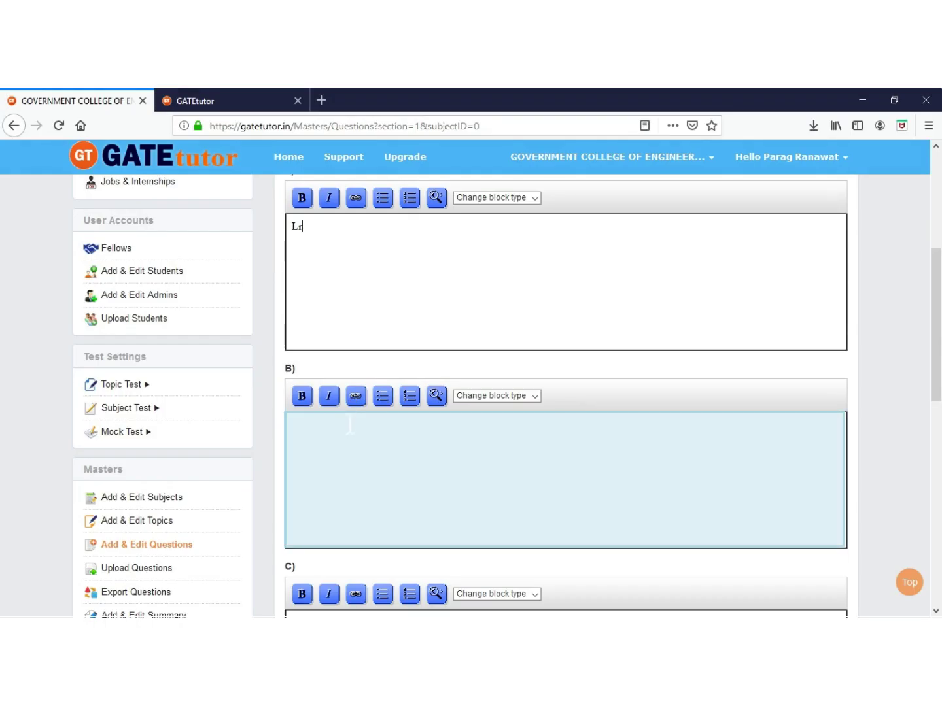
pyautogui.click(302, 428)
pyautogui.write('Lm')
# - Enter Lp as answer option C and Ls as answer option D, and save the question
pyautogui.scroll(-3, 393, 523)
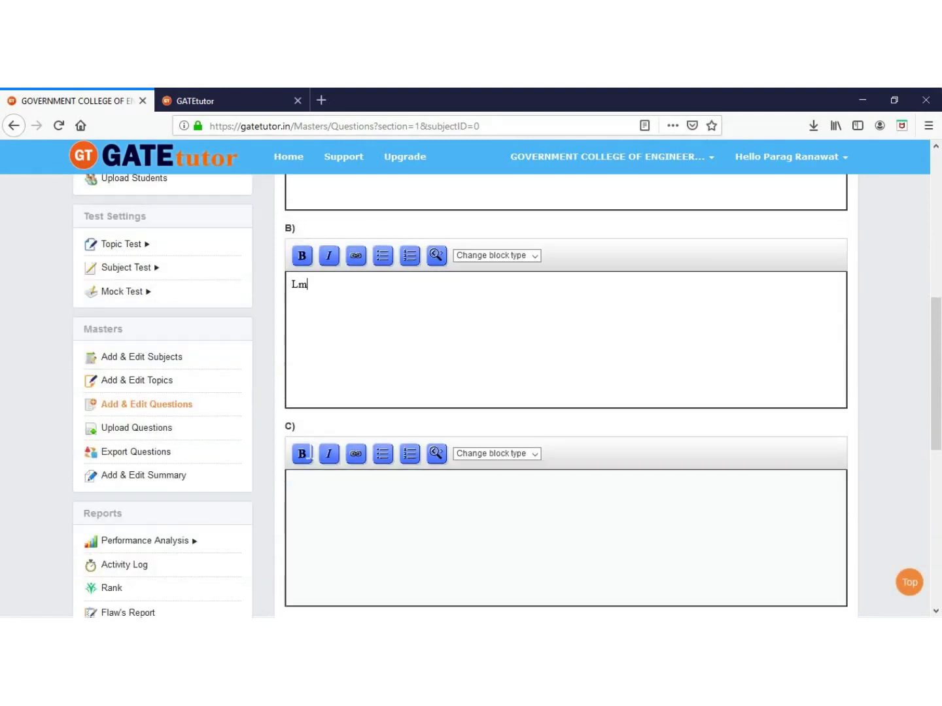
pyautogui.click(294, 485)
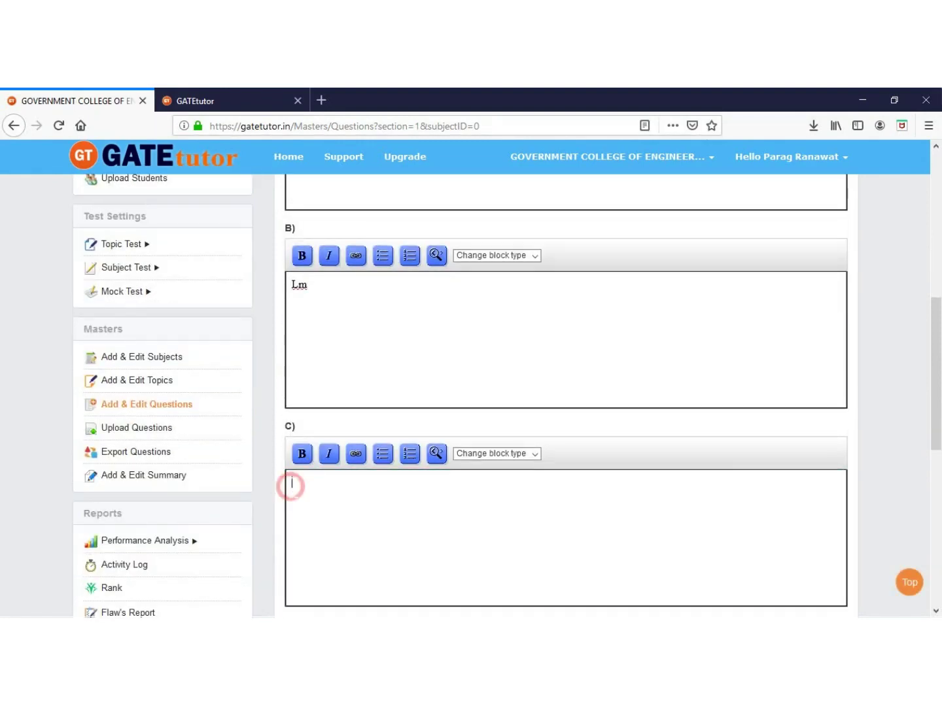
pyautogui.write('Lp')
pyautogui.scroll(-3, 304, 521)
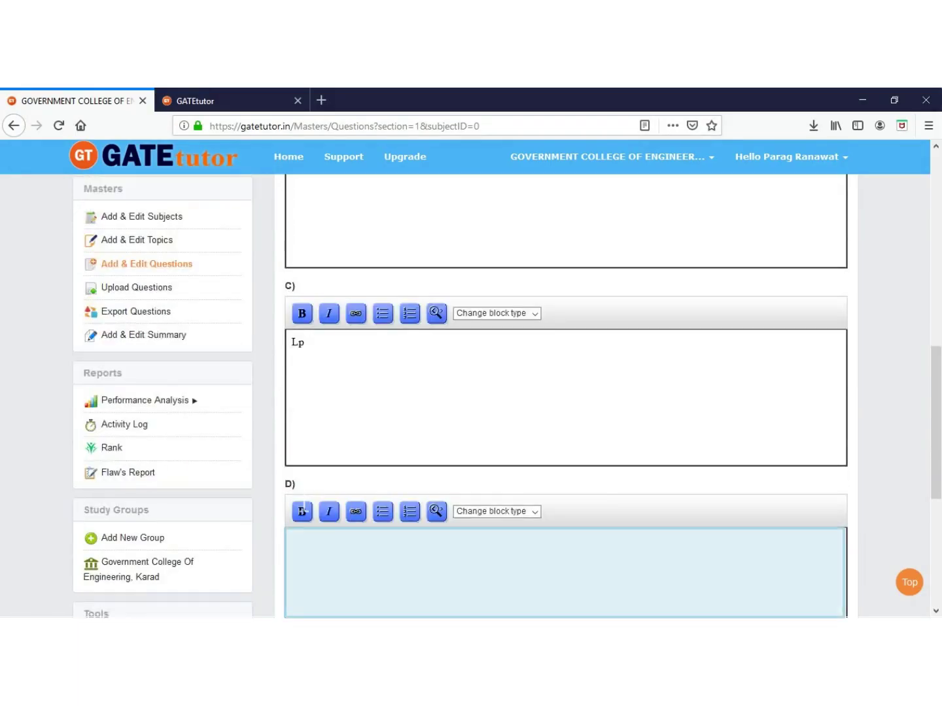
pyautogui.click(303, 540)
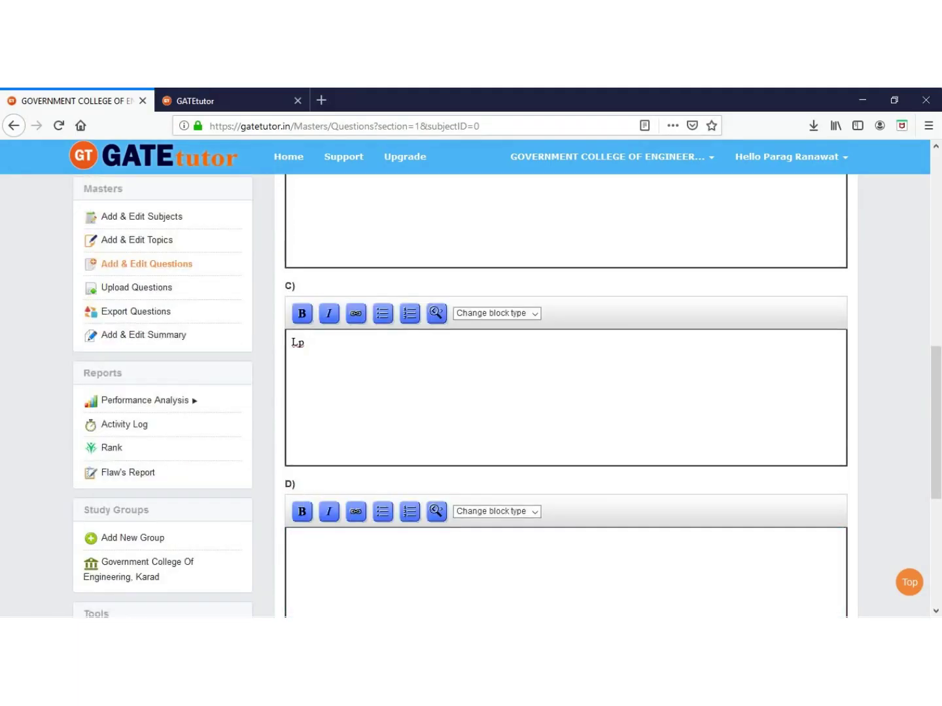
pyautogui.write('Ls')
pyautogui.scroll(-7, 283, 574)
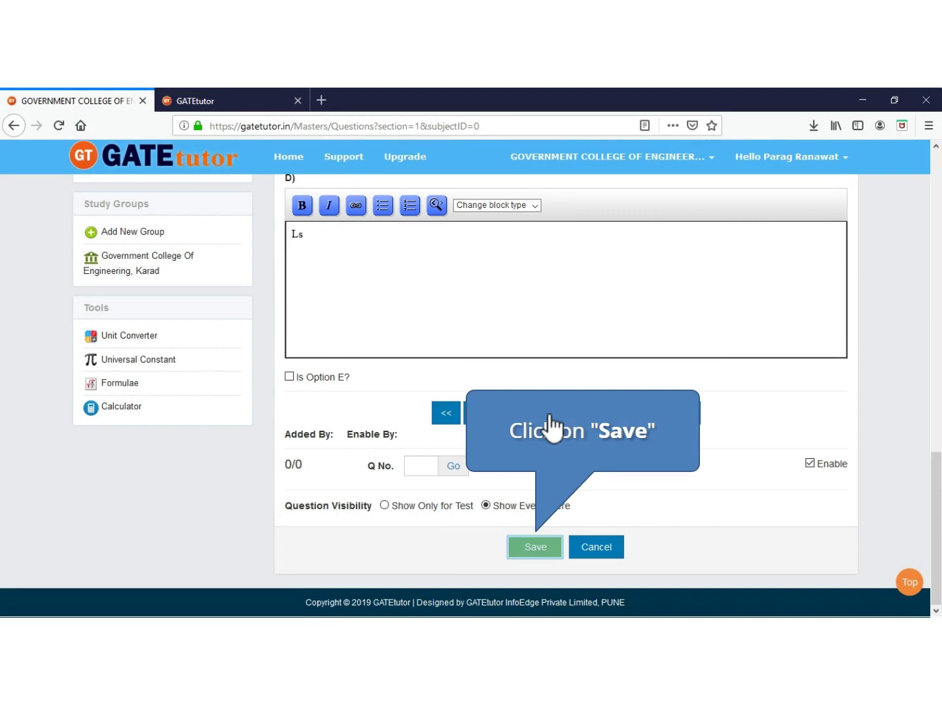
pyautogui.click(526, 550)
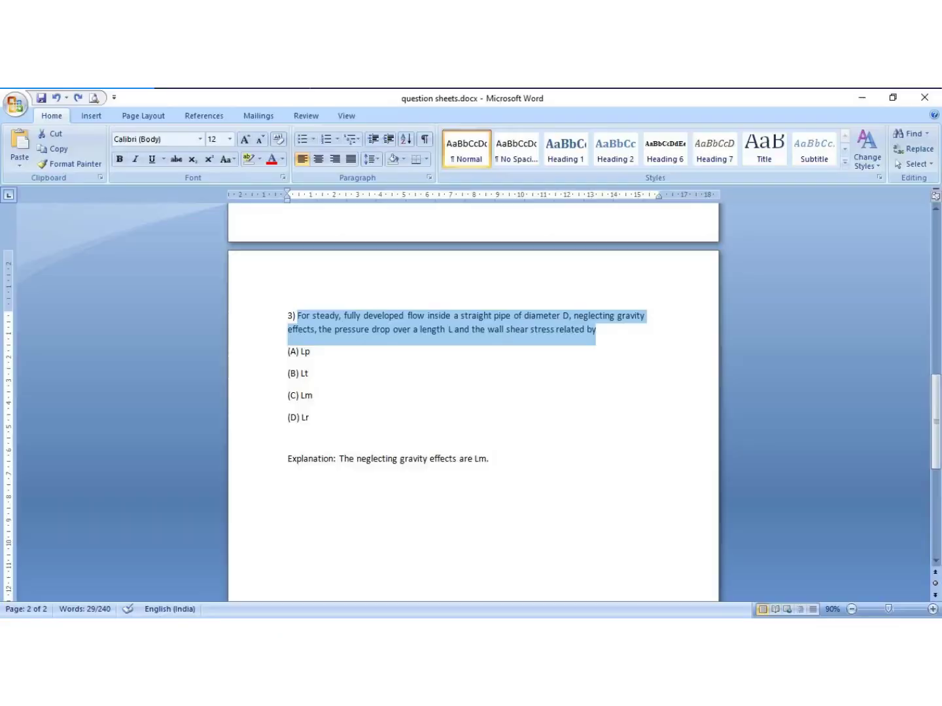
# - In question sheets.docx in Word, copy question 3's explanation sentence without its Explanation label
pyautogui.moveTo(338, 459); pyautogui.dragTo(489, 458)
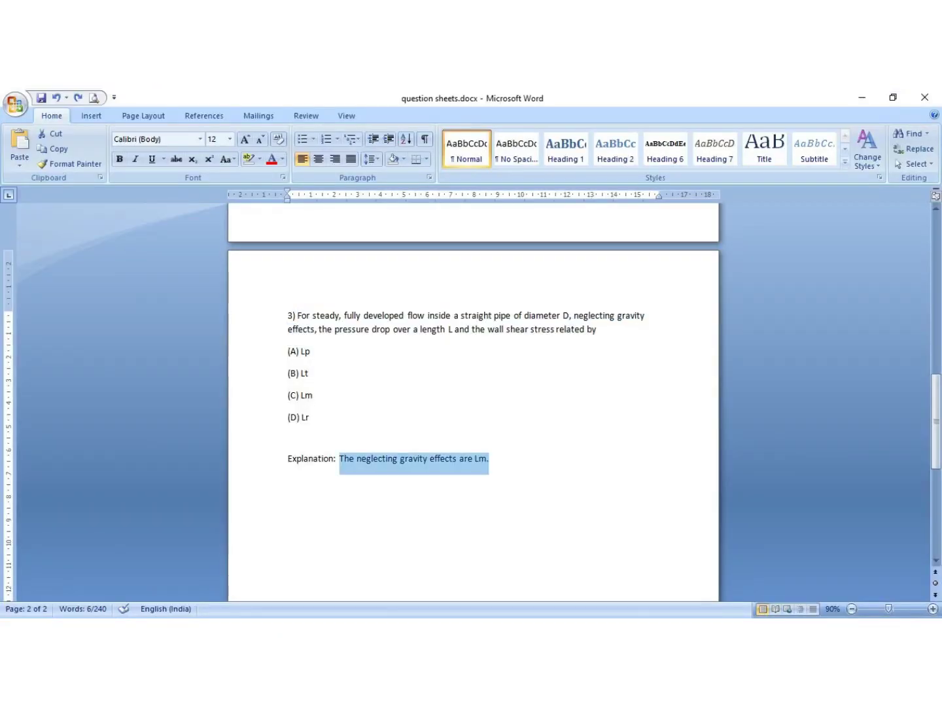
pyautogui.rightClick(467, 461)
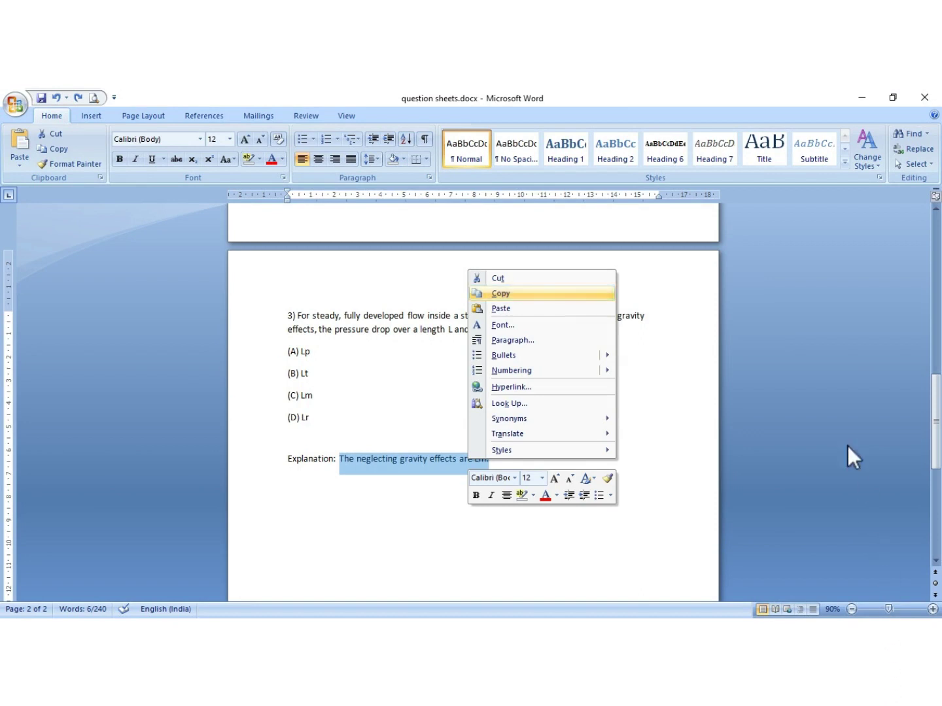
pyautogui.click(520, 297)
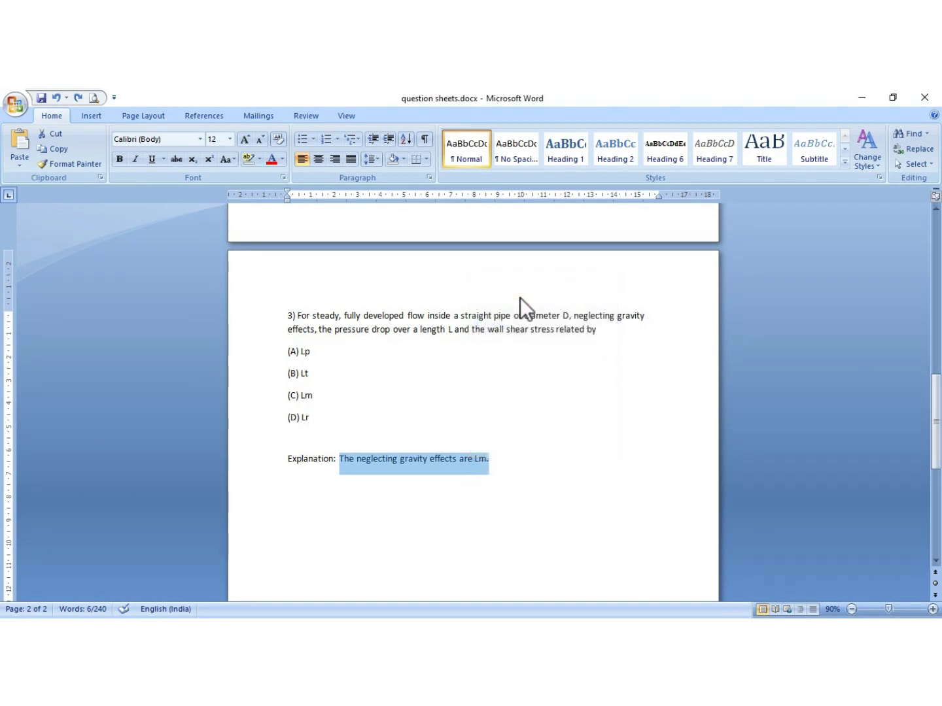
# - Return to GATEtutor in Firefox, paste the copied sentence as the question's explanation and save it
pyautogui.press('super')
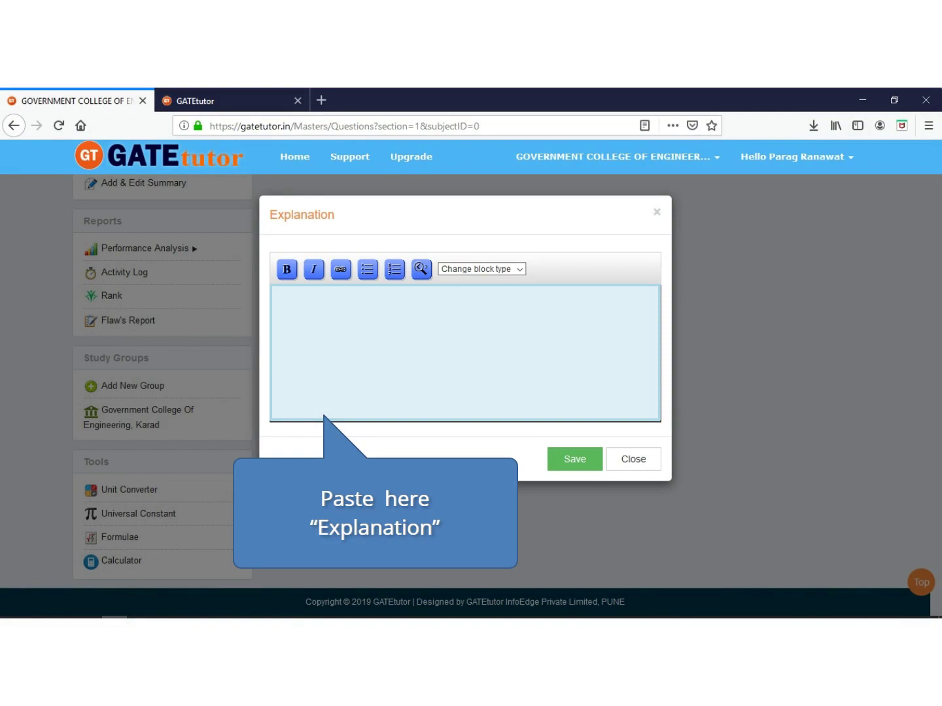
pyautogui.hotkey('ctrl', 'v')
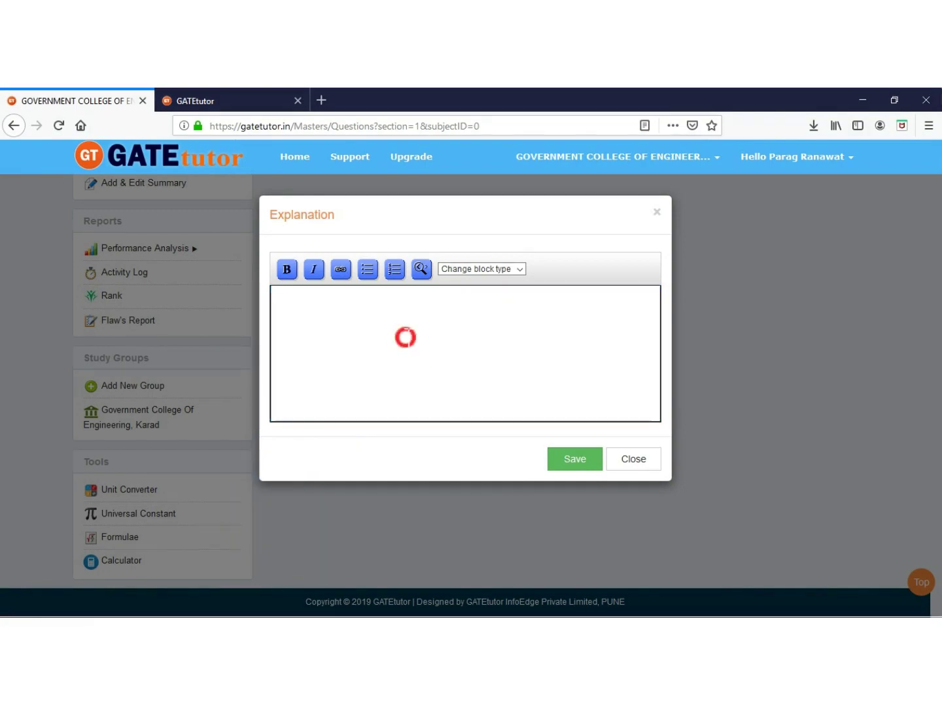
pyautogui.rightClick(349, 323)
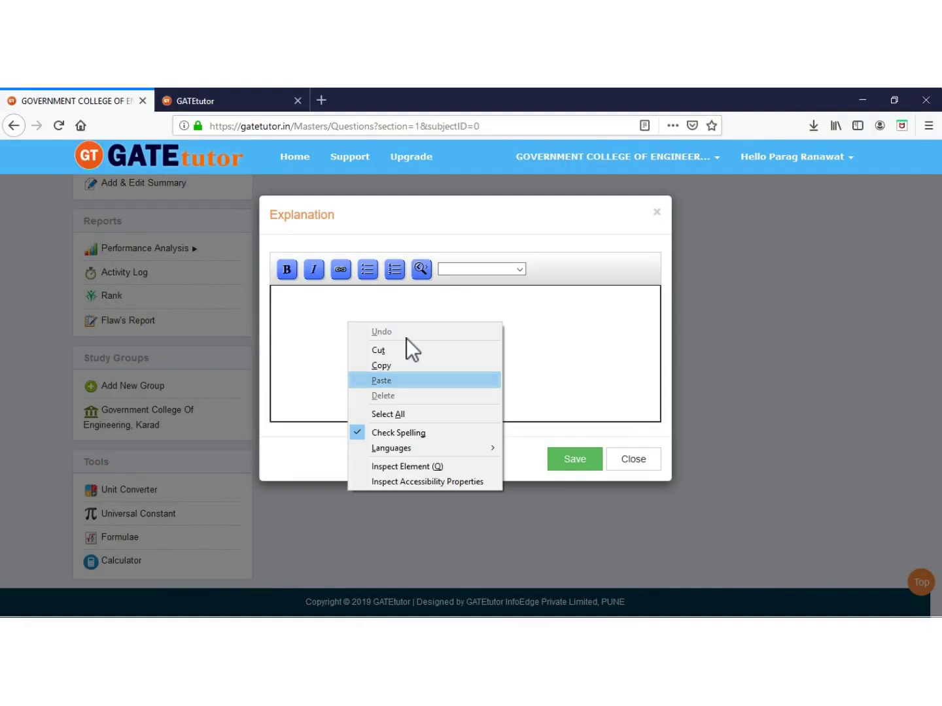
pyautogui.click(382, 380)
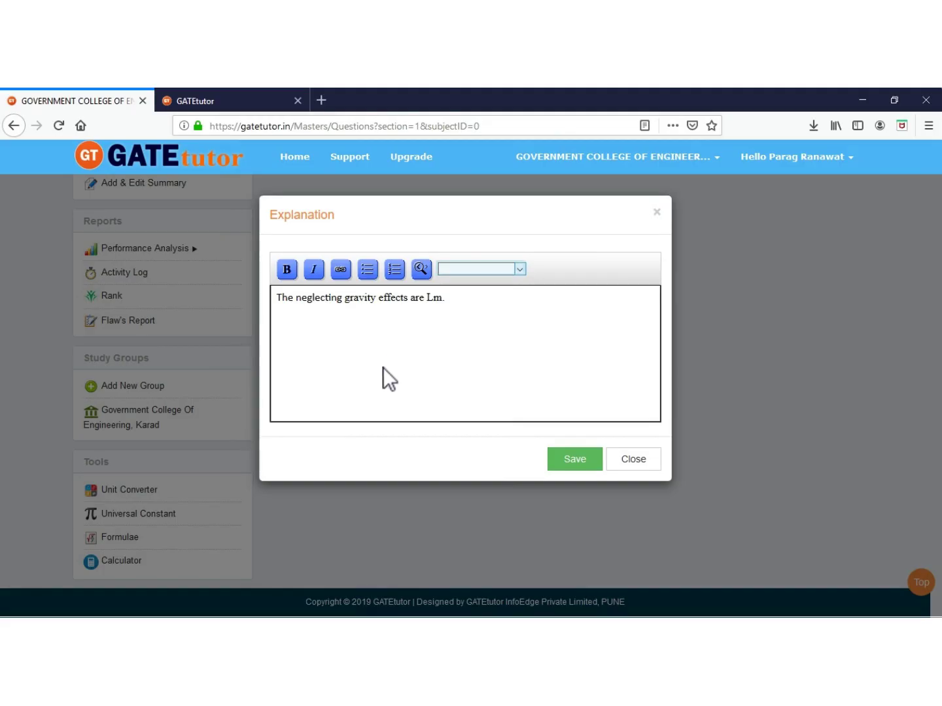
pyautogui.click(520, 268)
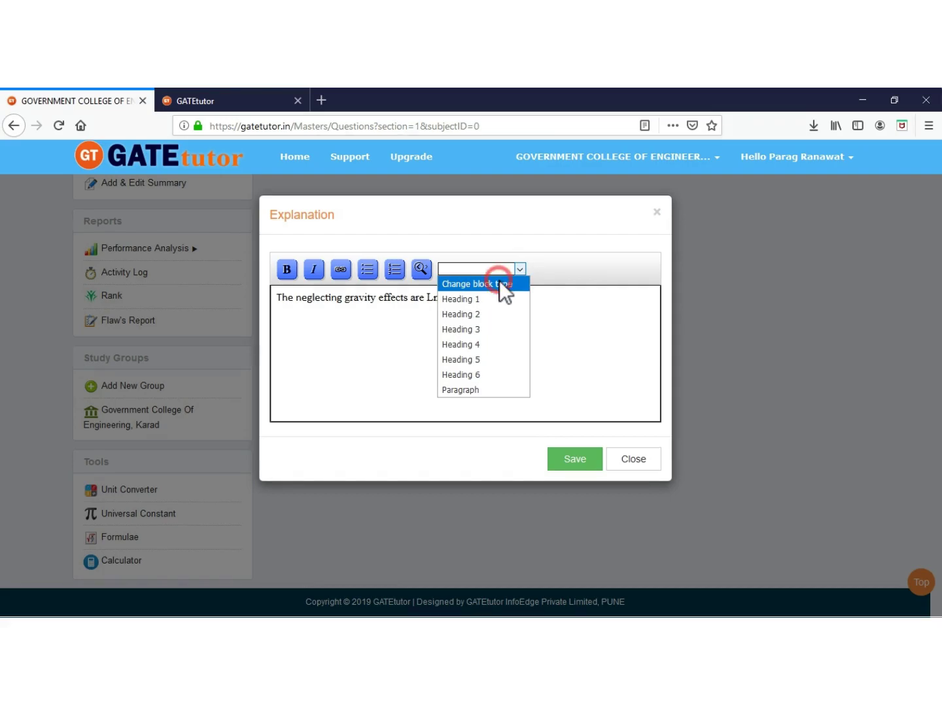
pyautogui.click(499, 283)
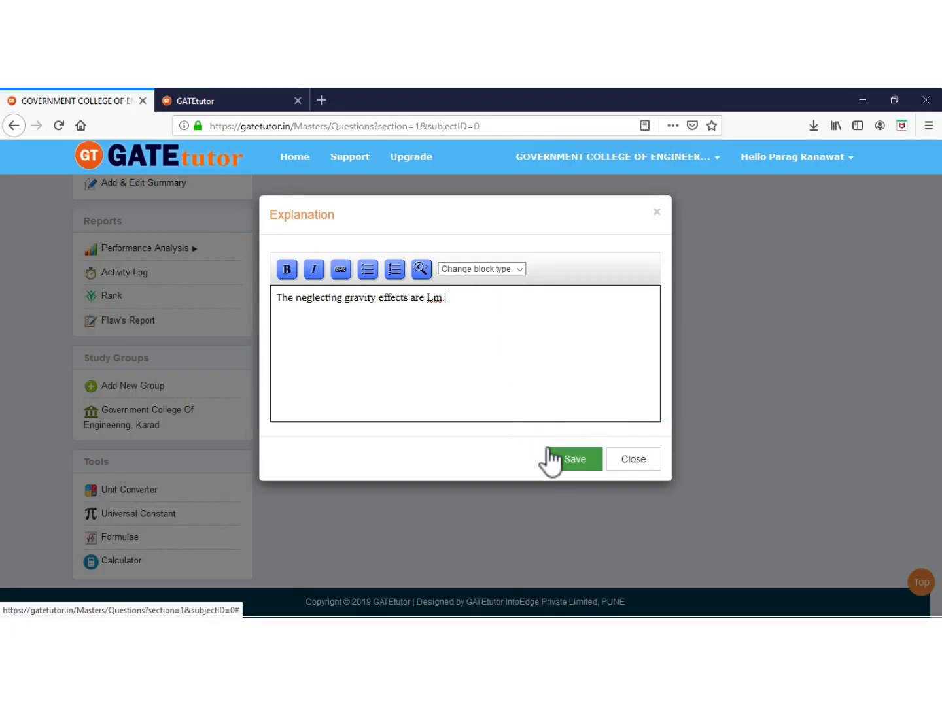
pyautogui.click(569, 459)
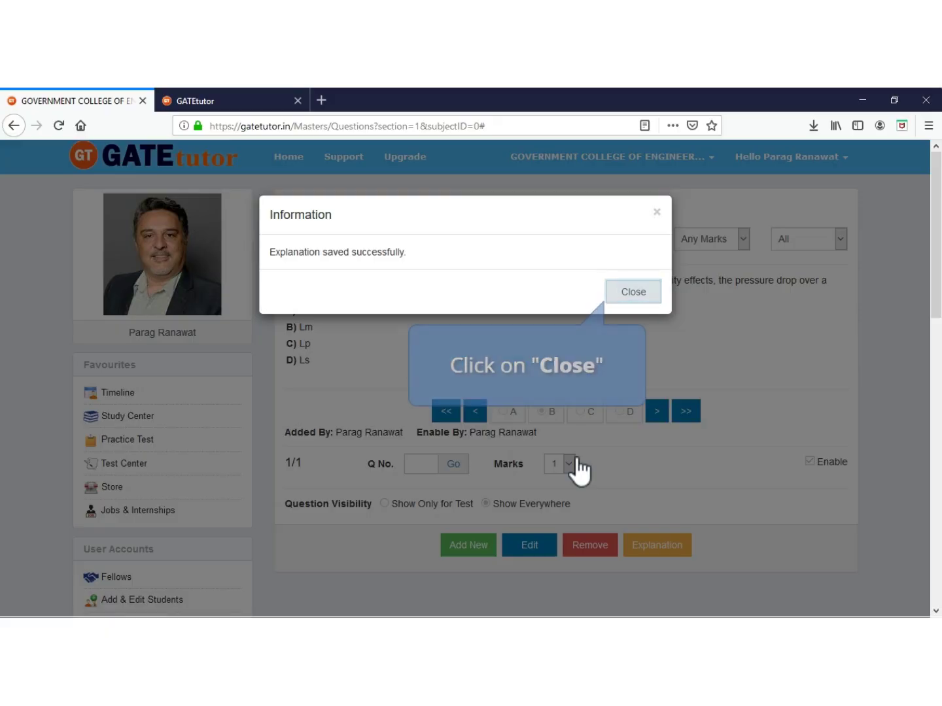
pyautogui.click(626, 292)
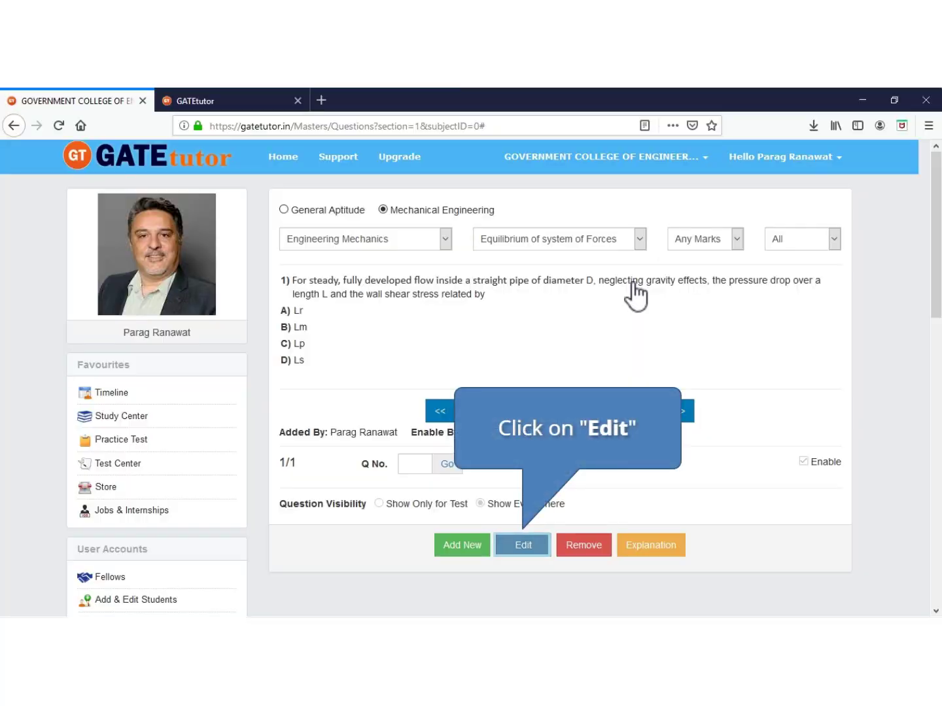
# - Open the saved question for editing and switch its Enable option off and back on
pyautogui.click(514, 545)
pyautogui.scroll(-3, 515, 550)
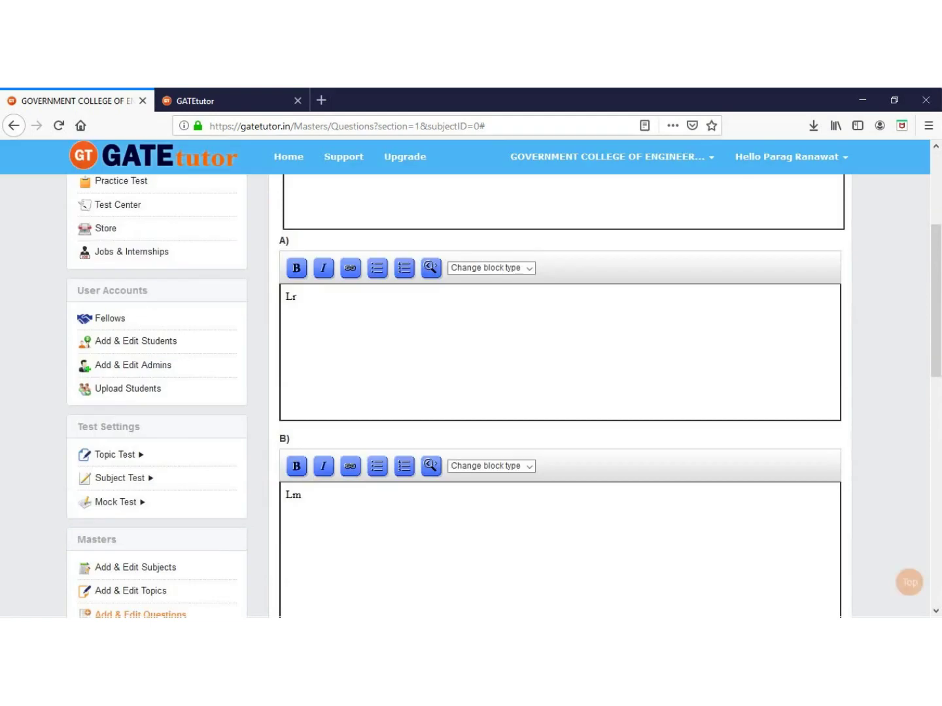
pyautogui.scroll(-2, 515, 549)
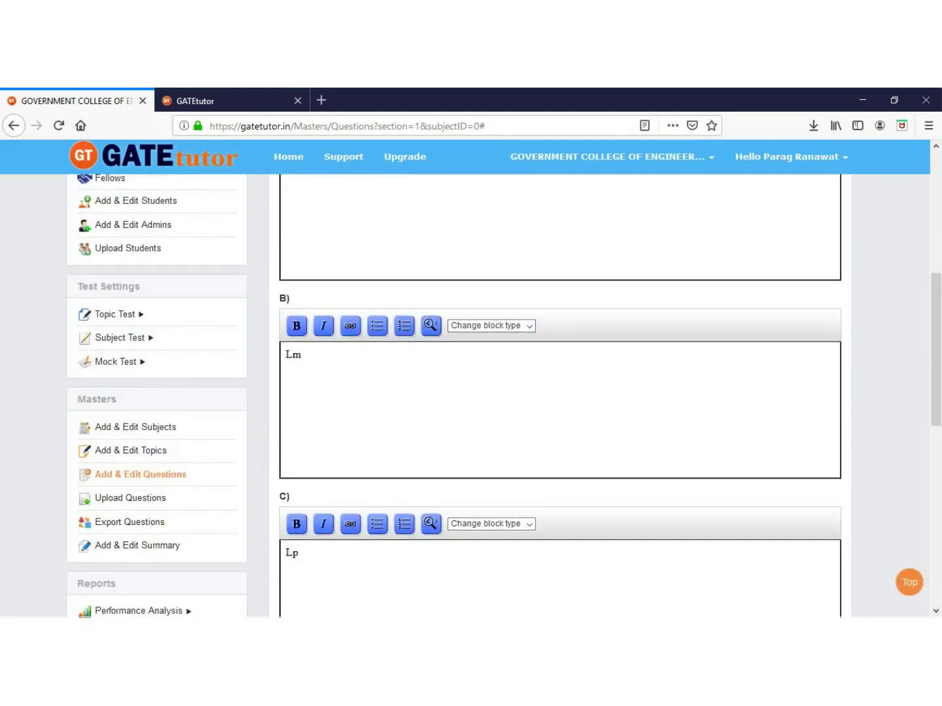
pyautogui.scroll(-3, 560, 393)
pyautogui.scroll(-5, 560, 392)
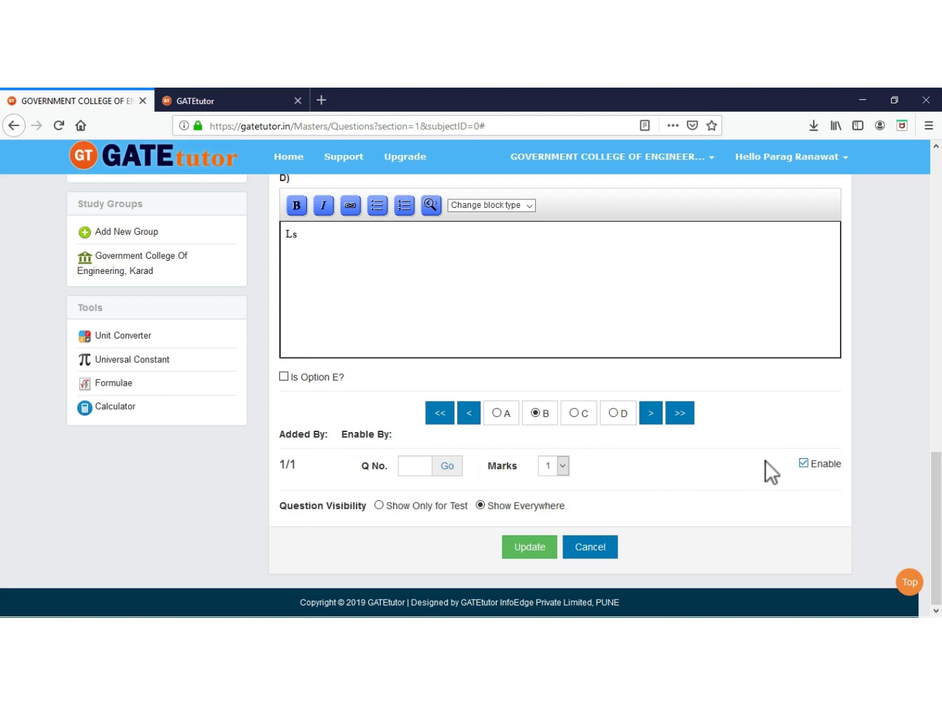
pyautogui.click(803, 462)
pyautogui.click(803, 462)
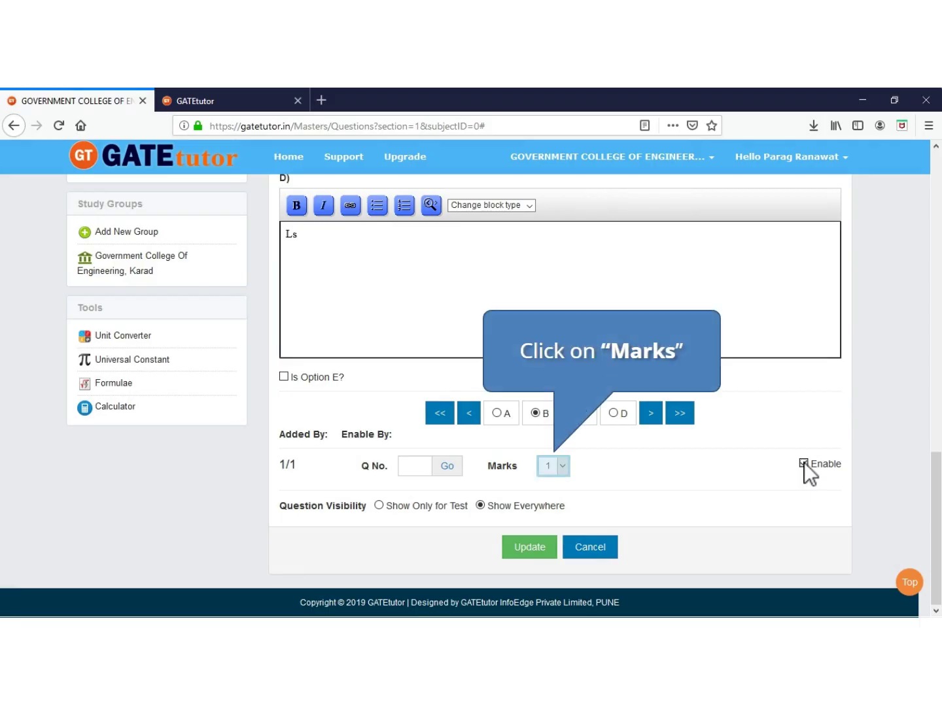
# - Set the question's marks to 1 and its visibility to Show Everywhere, and update the question
pyautogui.click(562, 467)
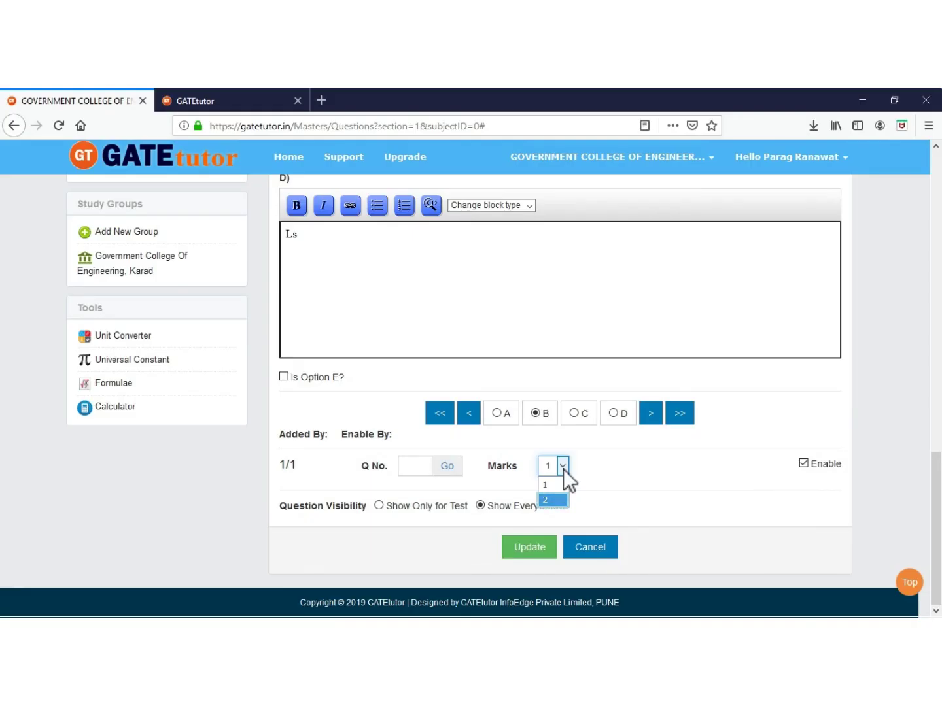
pyautogui.click(545, 501)
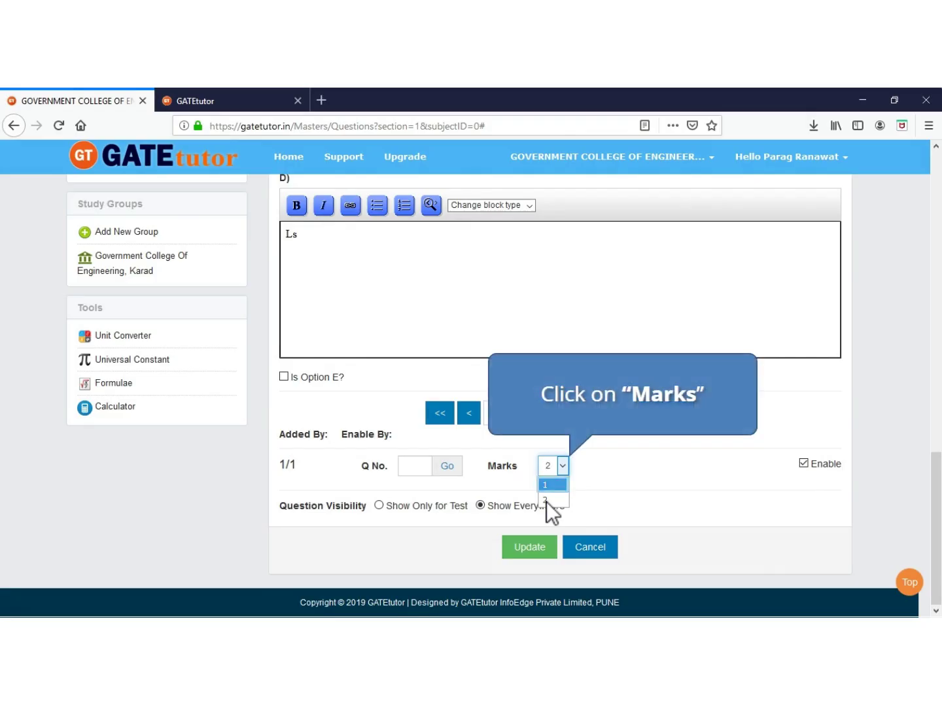
pyautogui.click(552, 483)
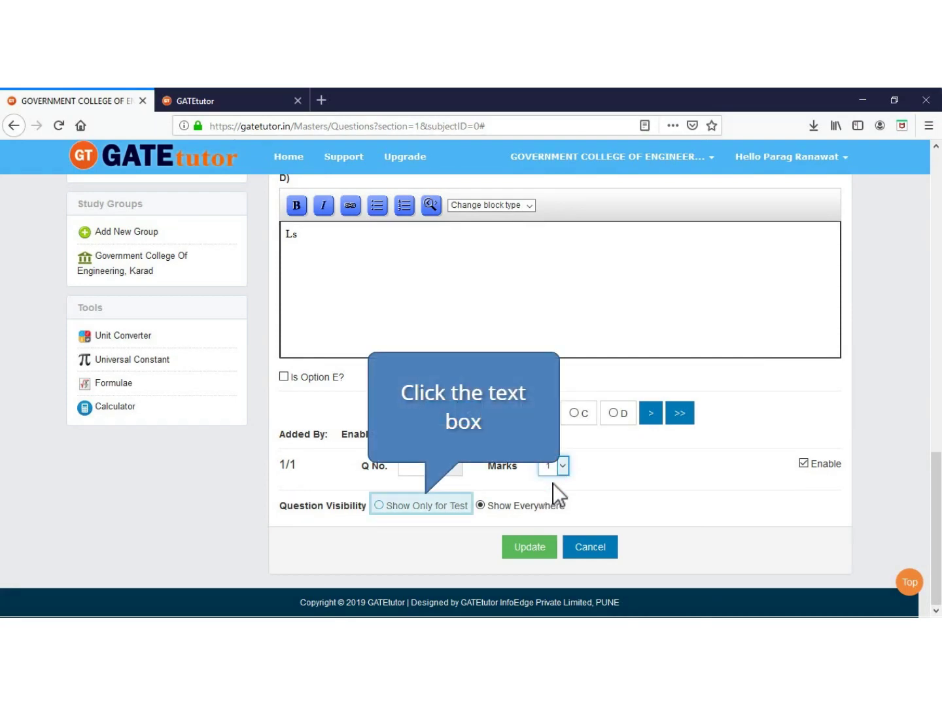
pyautogui.click(379, 504)
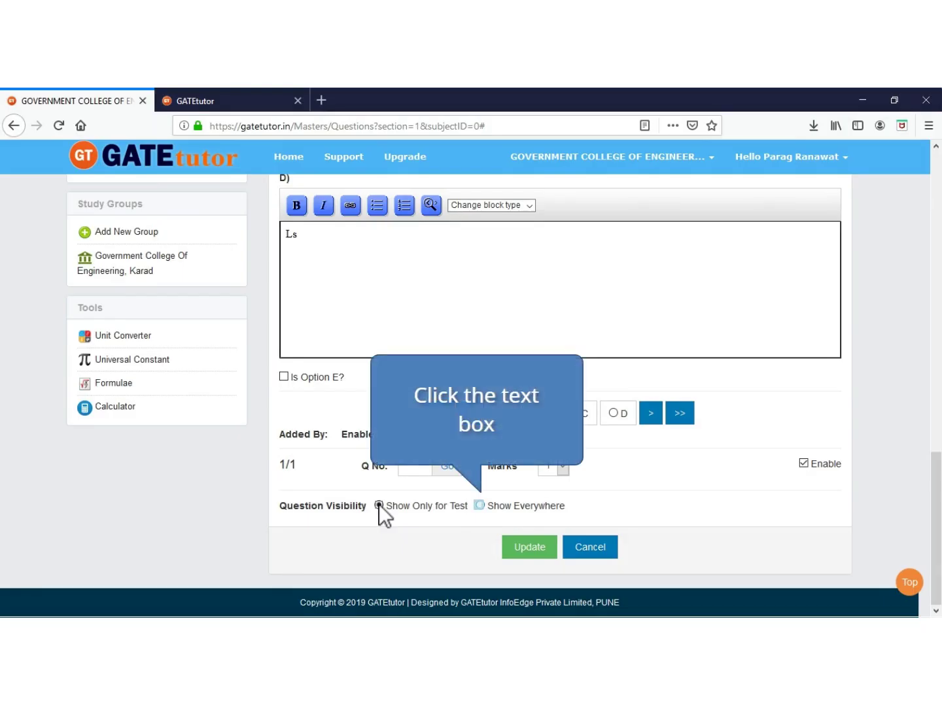
pyautogui.click(480, 505)
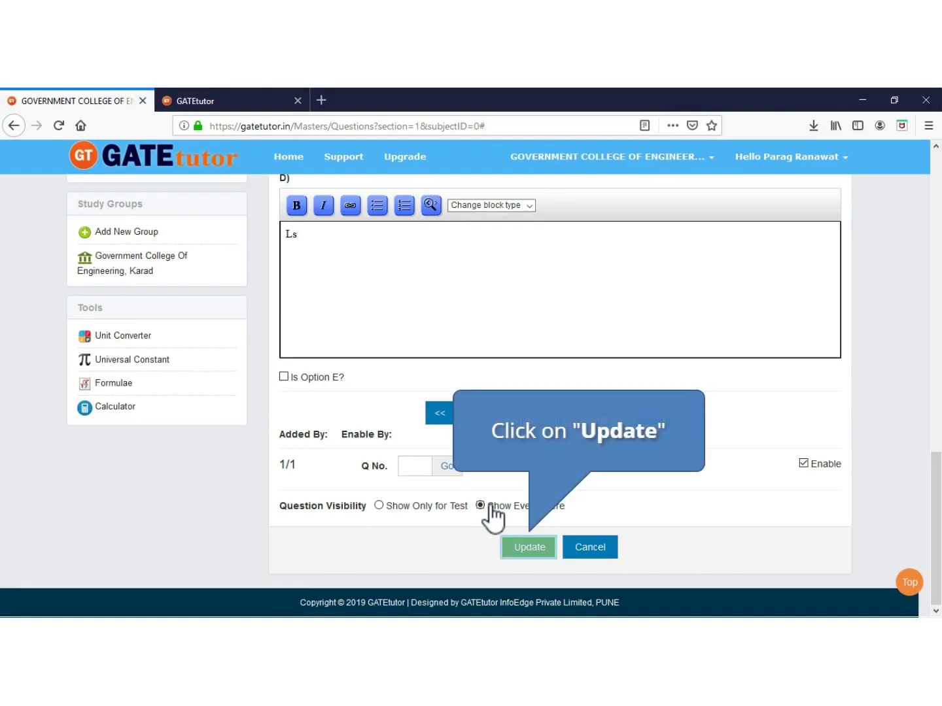
pyautogui.click(532, 550)
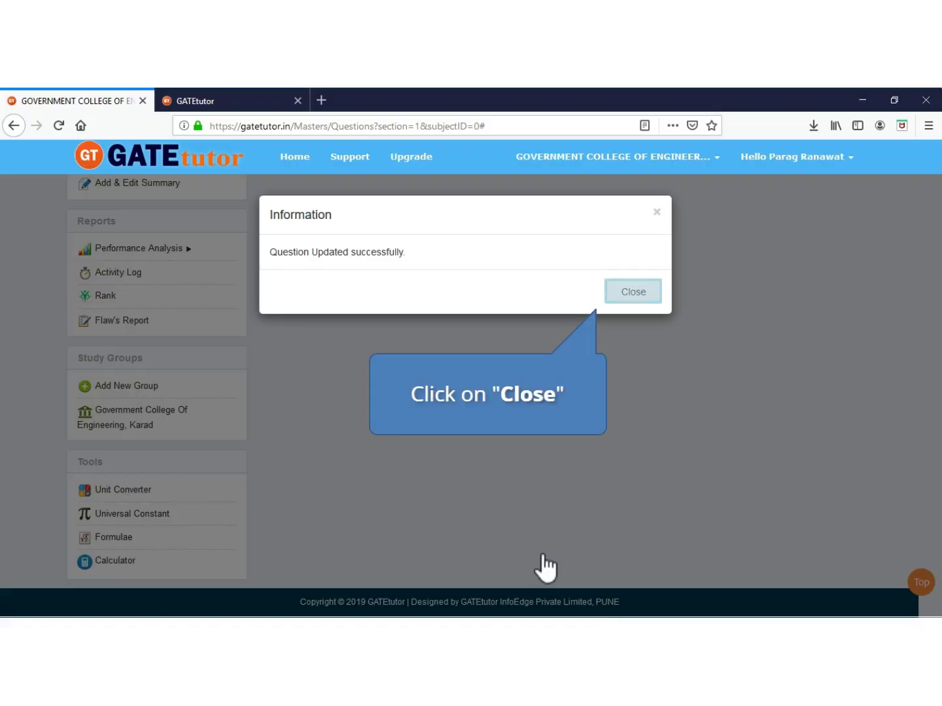
pyautogui.click(633, 293)
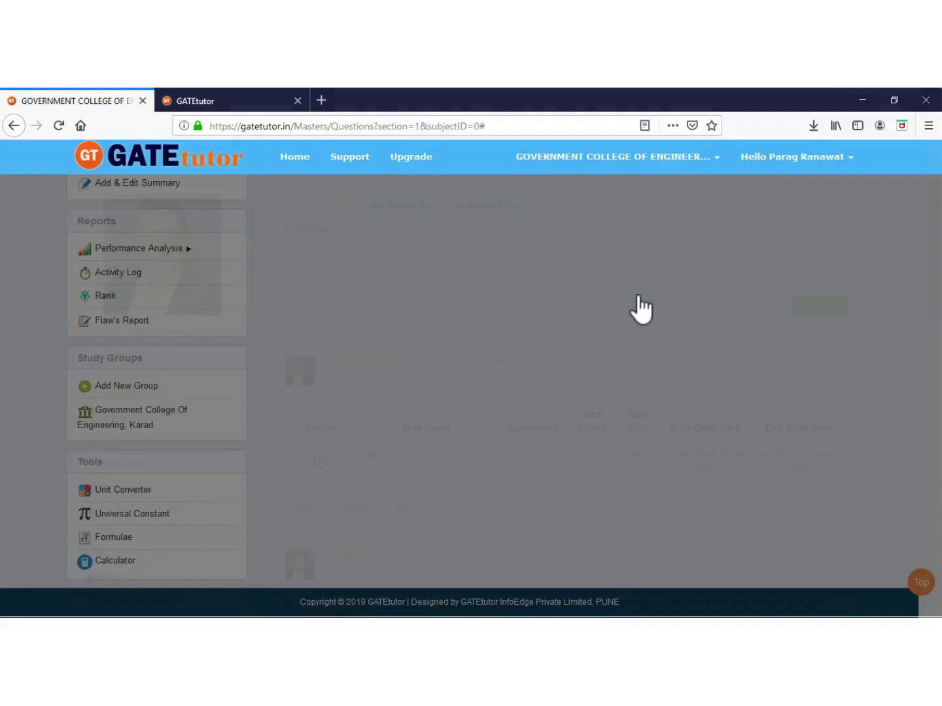
# - Open the Add & Edit Subjects page, add Subject 1 under Mechanical Engineering and locate it in the subject list
pyautogui.scroll(-3, 637, 309)
pyautogui.scroll(-3, 567, 396)
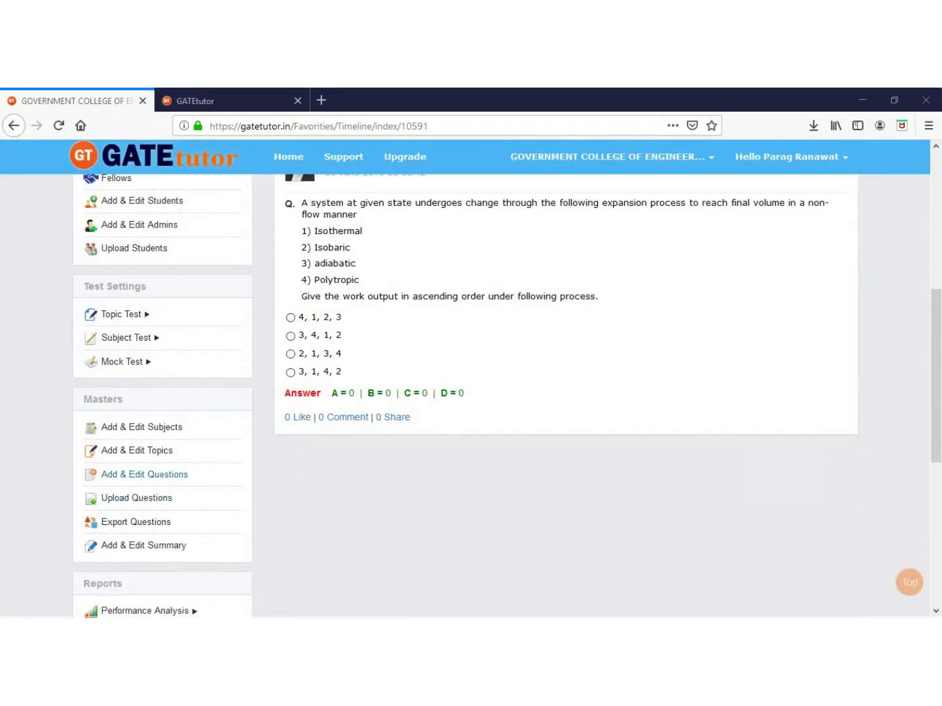
pyautogui.click(138, 427)
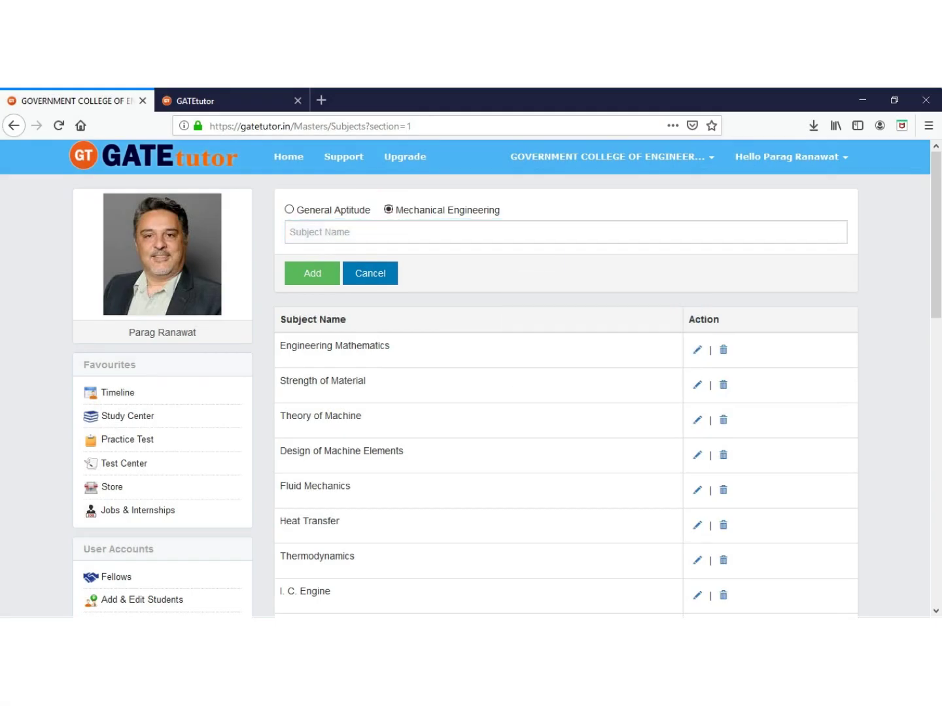
pyautogui.click(346, 231)
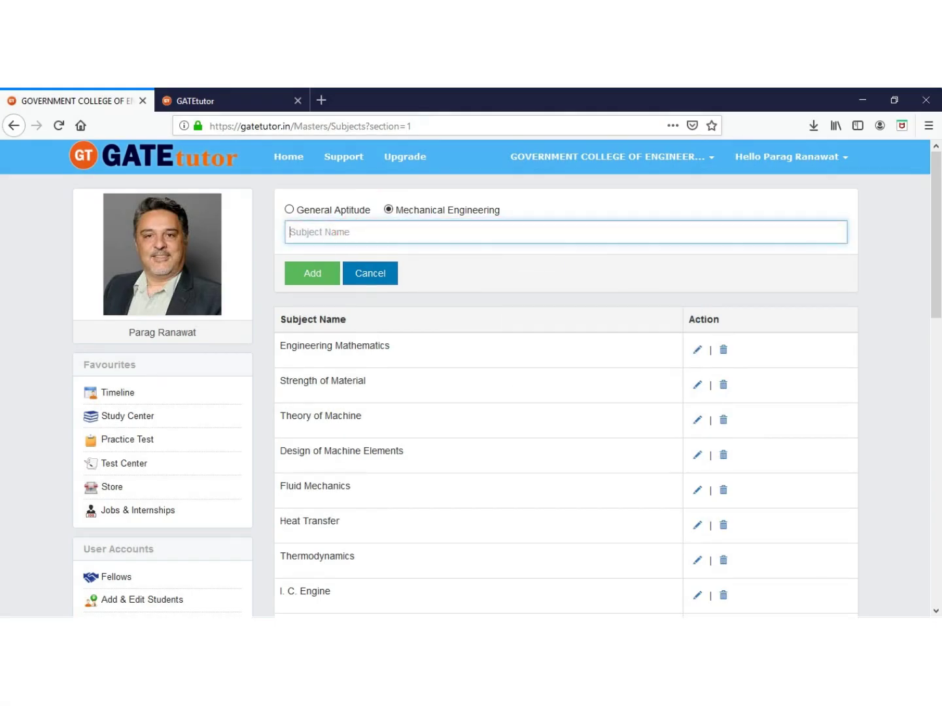
pyautogui.write('Subject 1')
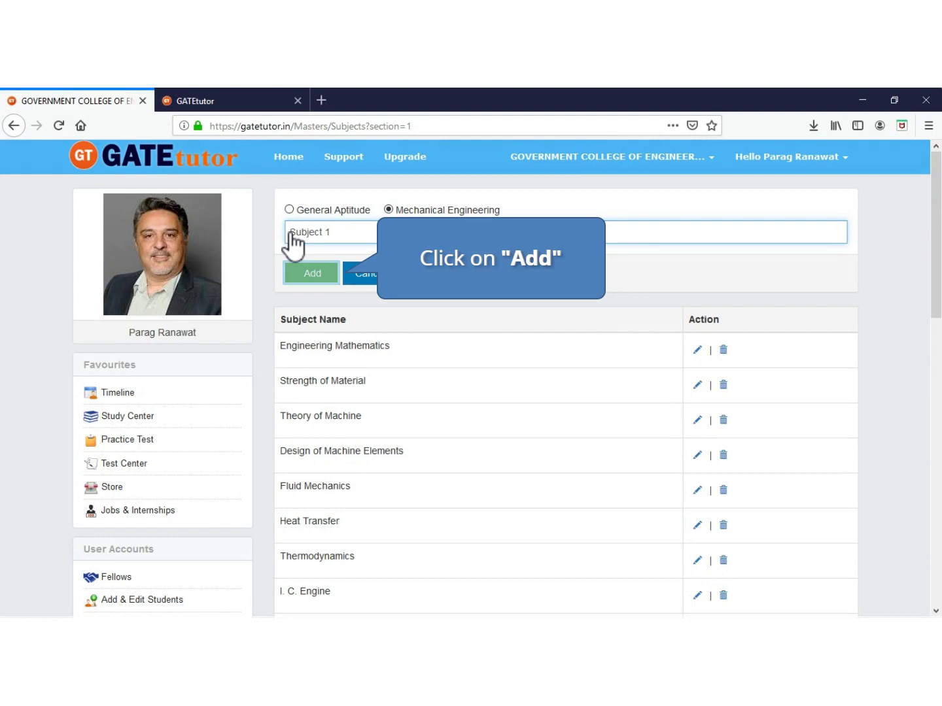
pyautogui.click(313, 274)
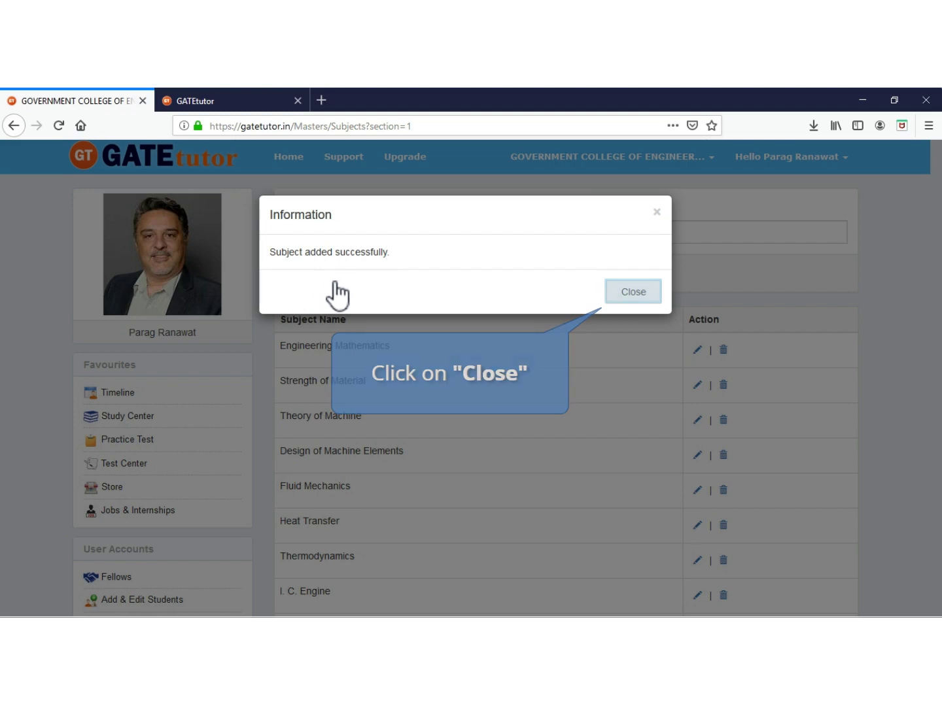
pyautogui.click(627, 292)
pyautogui.scroll(-10, 497, 385)
pyautogui.moveTo(280, 334); pyautogui.dragTo(321, 336)
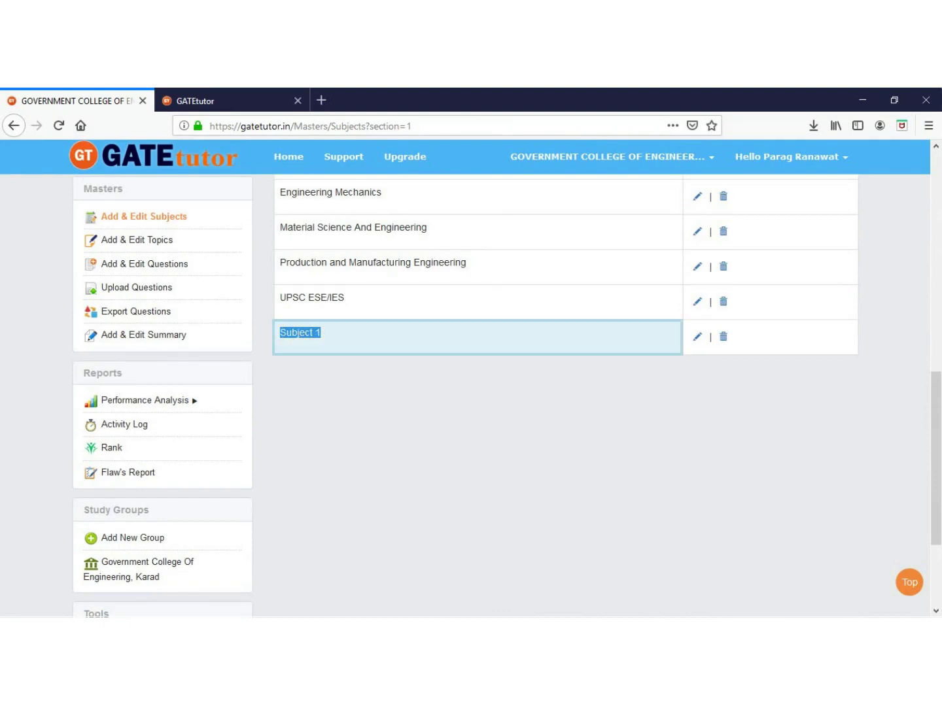
# - Rename the subject Subject 1 as Subject 2, save the update and locate it in the subject list
pyautogui.press('Return')
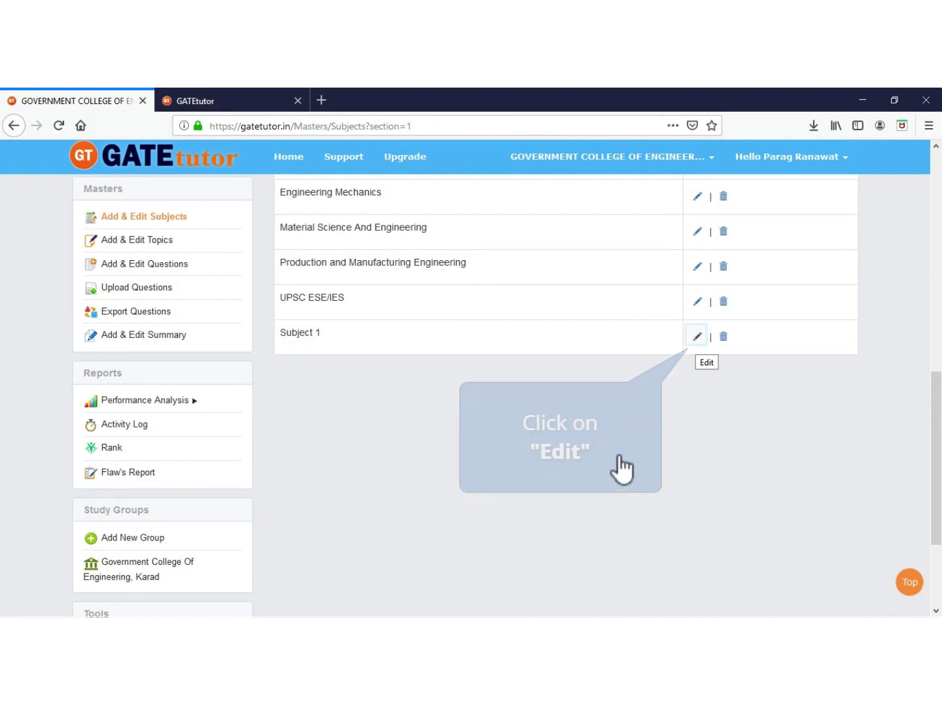
pyautogui.click(695, 337)
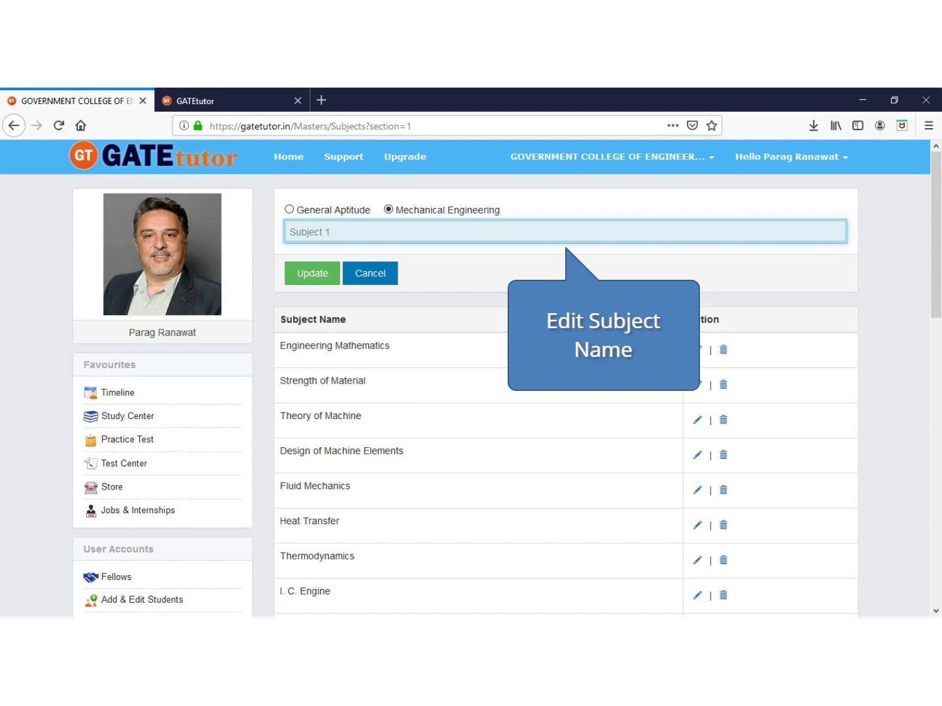
pyautogui.click(340, 232)
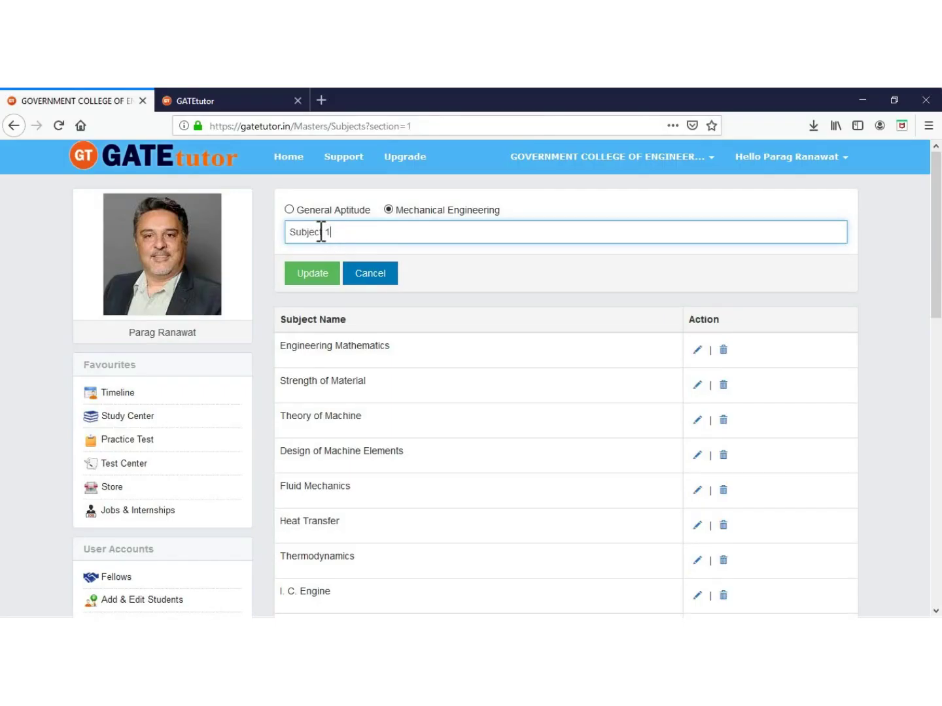
pyautogui.press('BackSpace')
pyautogui.write('2')
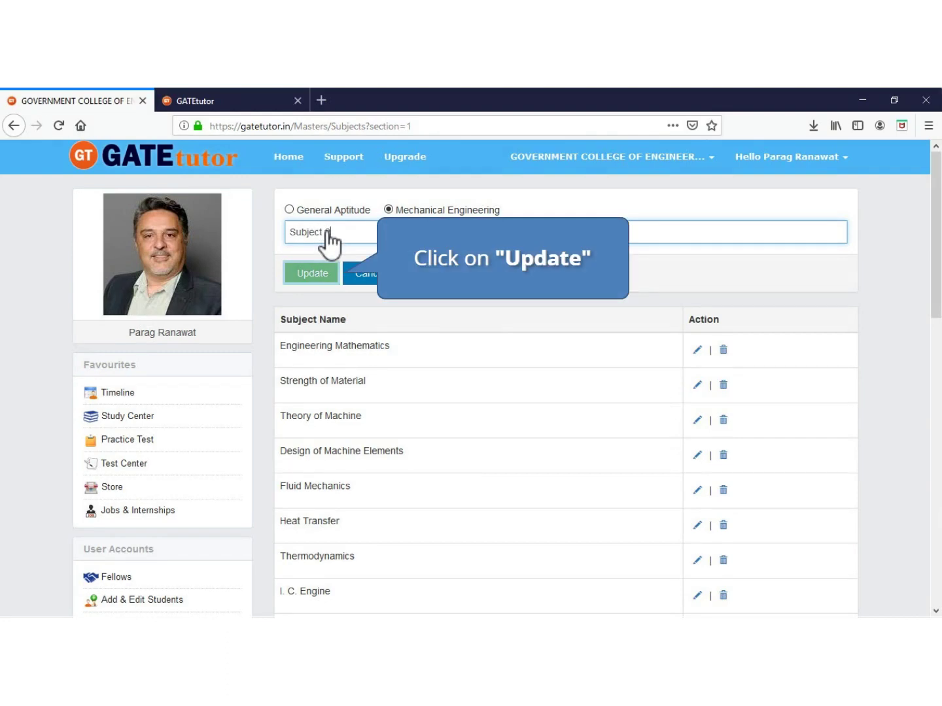
pyautogui.click(315, 271)
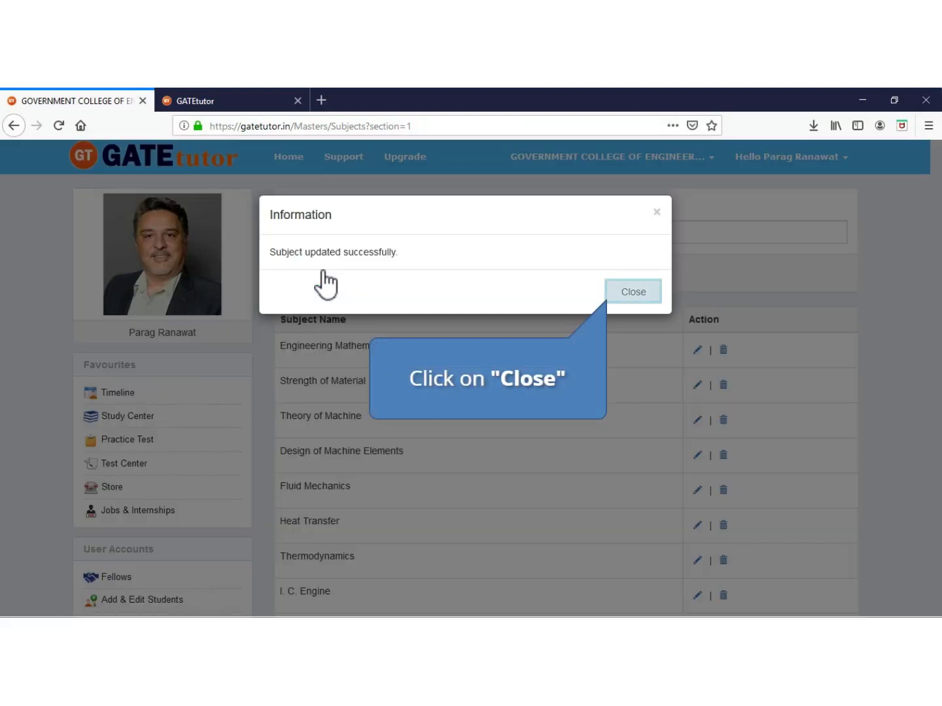
pyautogui.click(639, 296)
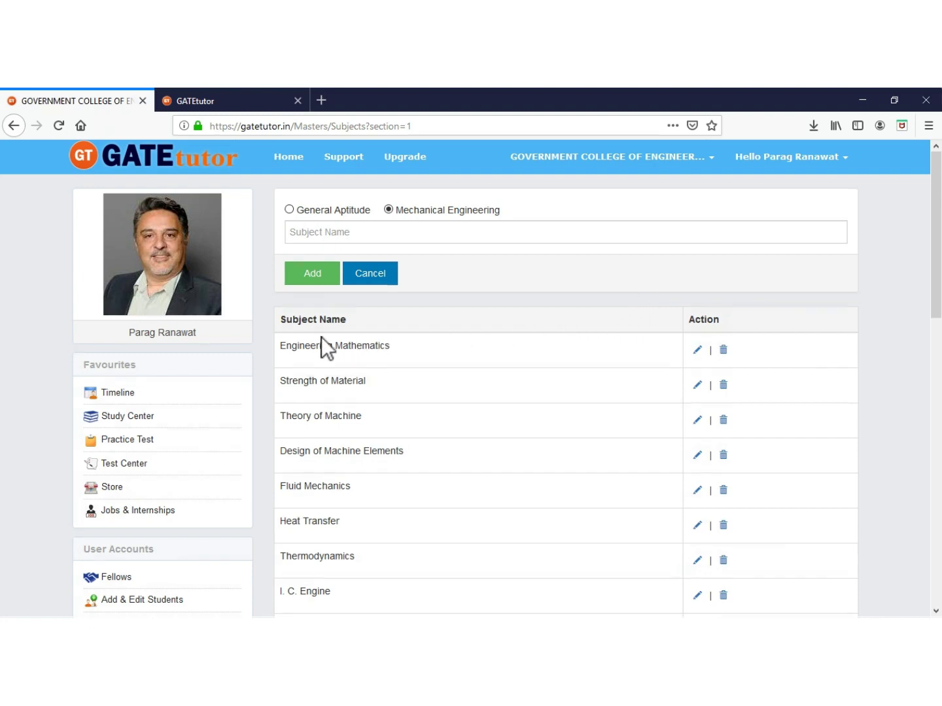
pyautogui.scroll(-7, 320, 336)
pyautogui.scroll(-1, 321, 337)
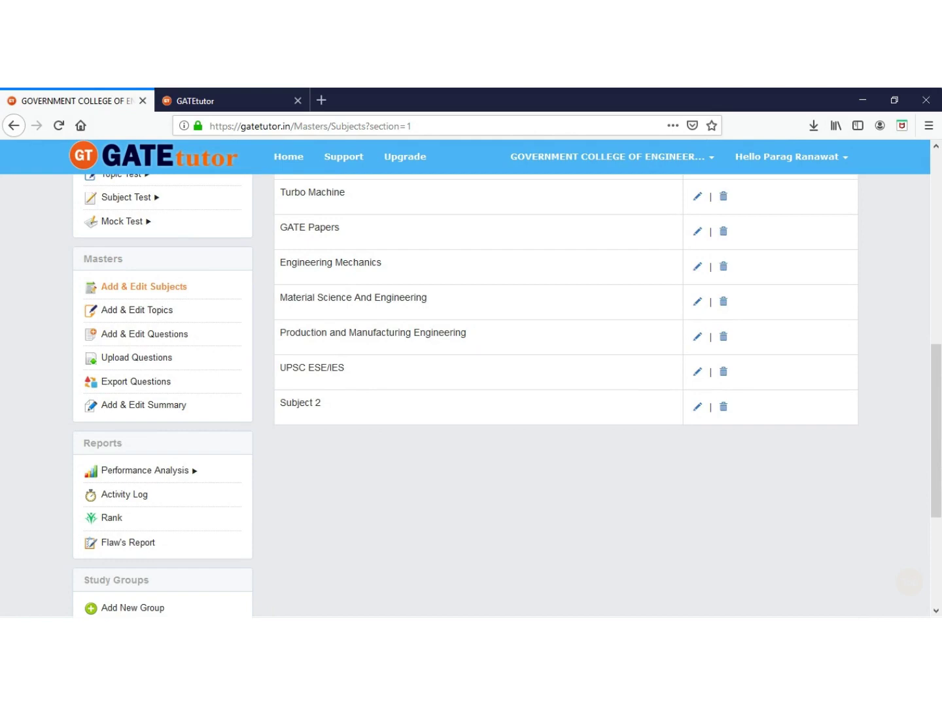
pyautogui.moveTo(323, 403); pyautogui.dragTo(279, 405)
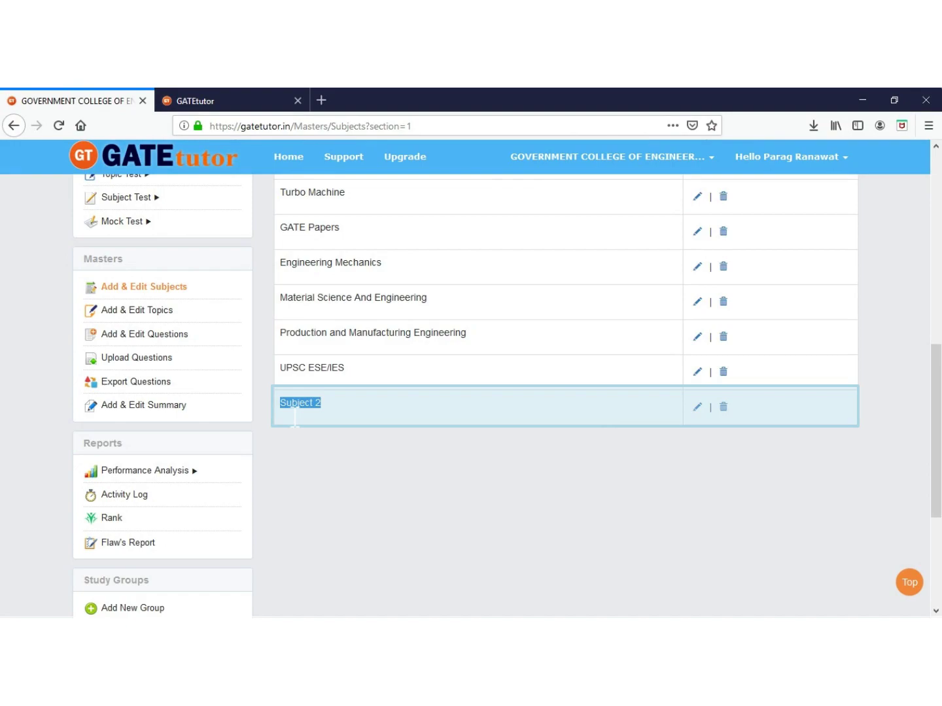
pyautogui.click(281, 403)
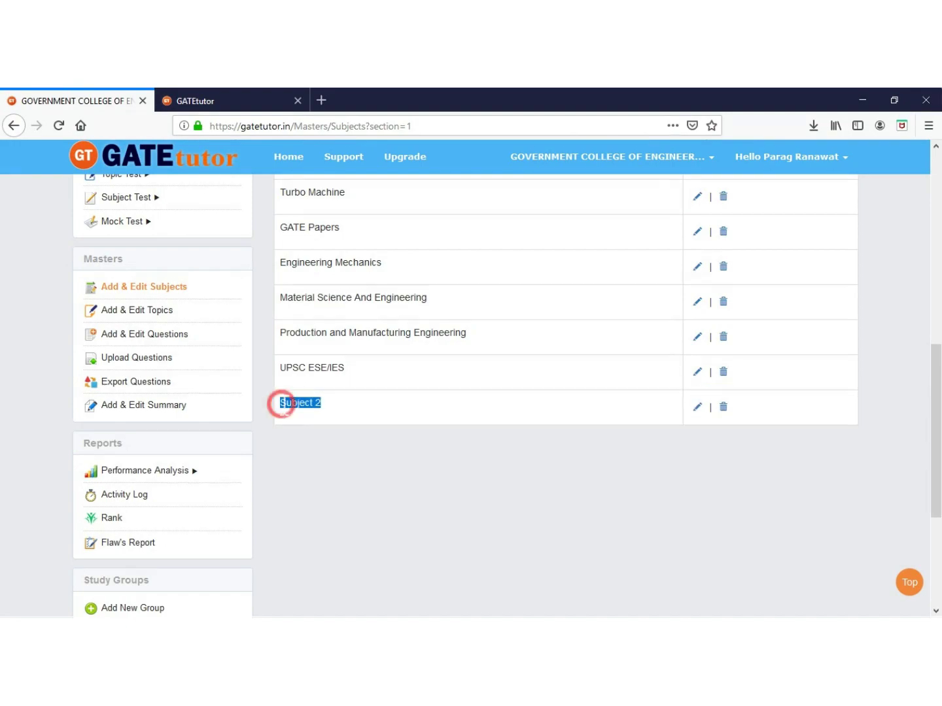
# - Open the Add & Edit Topics page and add the topic Unit 1 to Subject 2 under Mechanical Engineering
pyautogui.scroll(2, 281, 403)
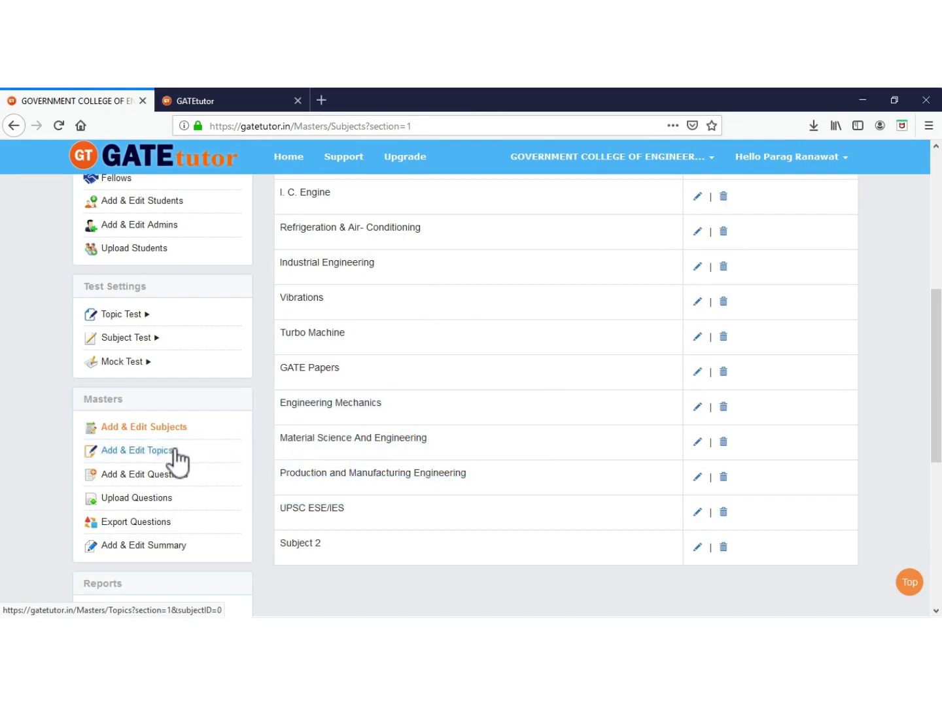
pyautogui.click(147, 450)
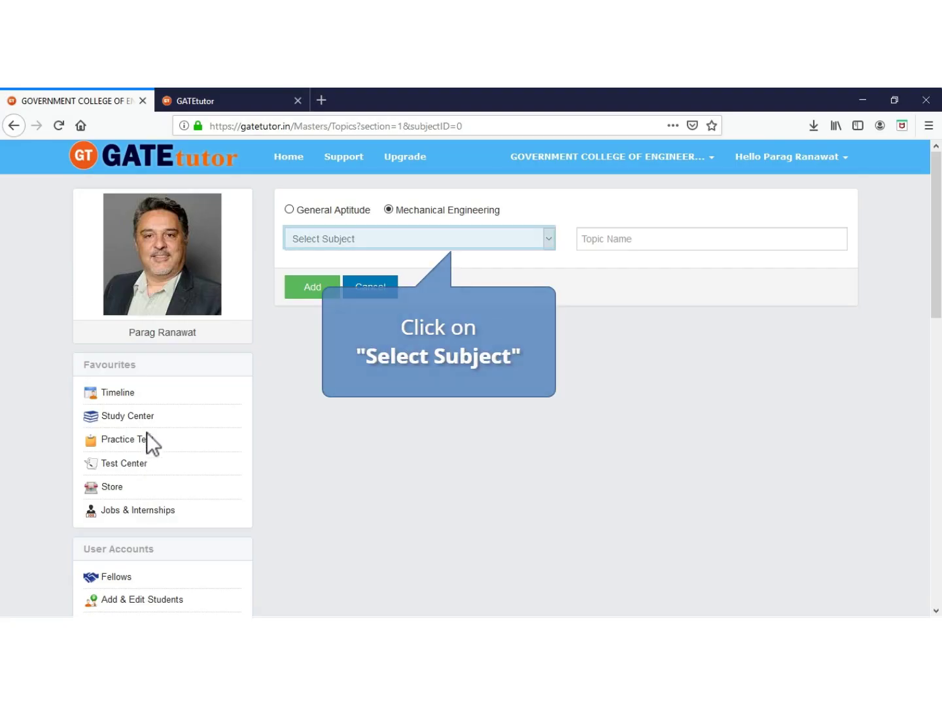
pyautogui.click(549, 236)
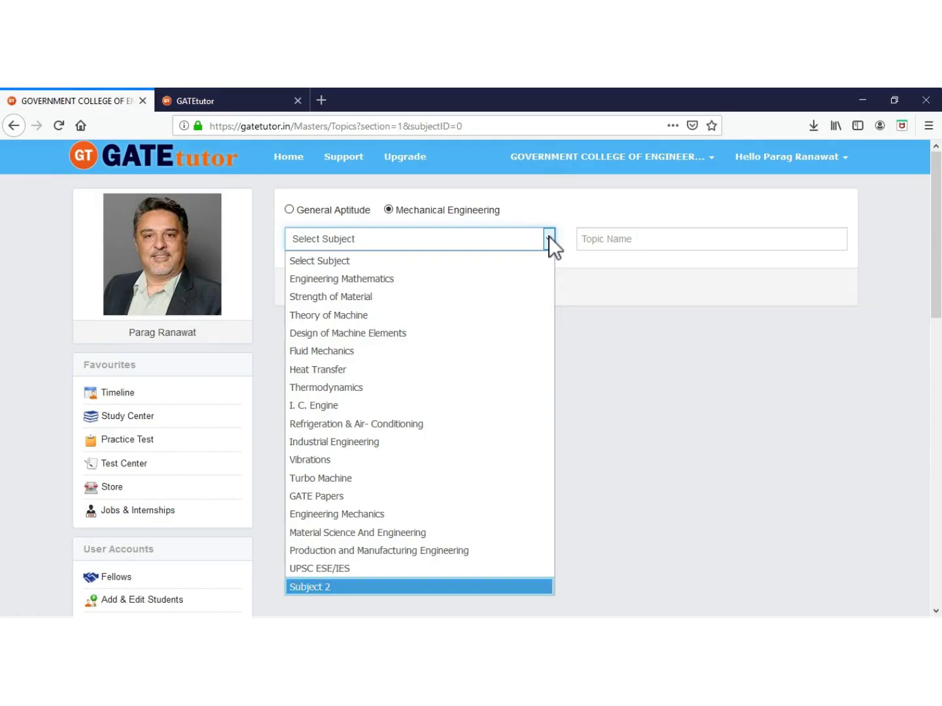
pyautogui.click(322, 588)
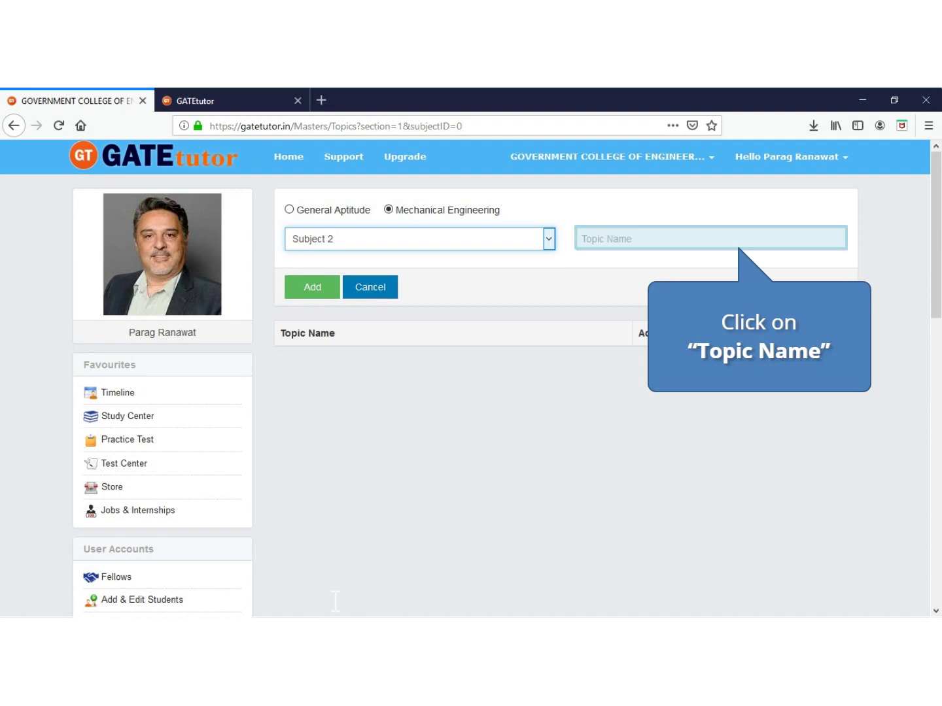
pyautogui.click(626, 239)
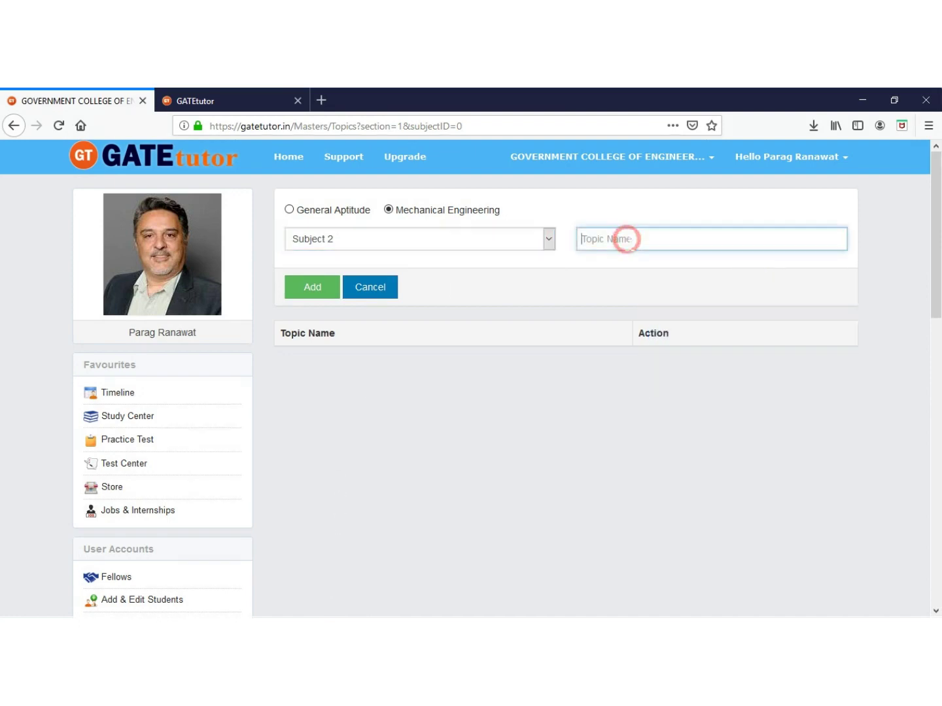
pyautogui.write('Unit 1')
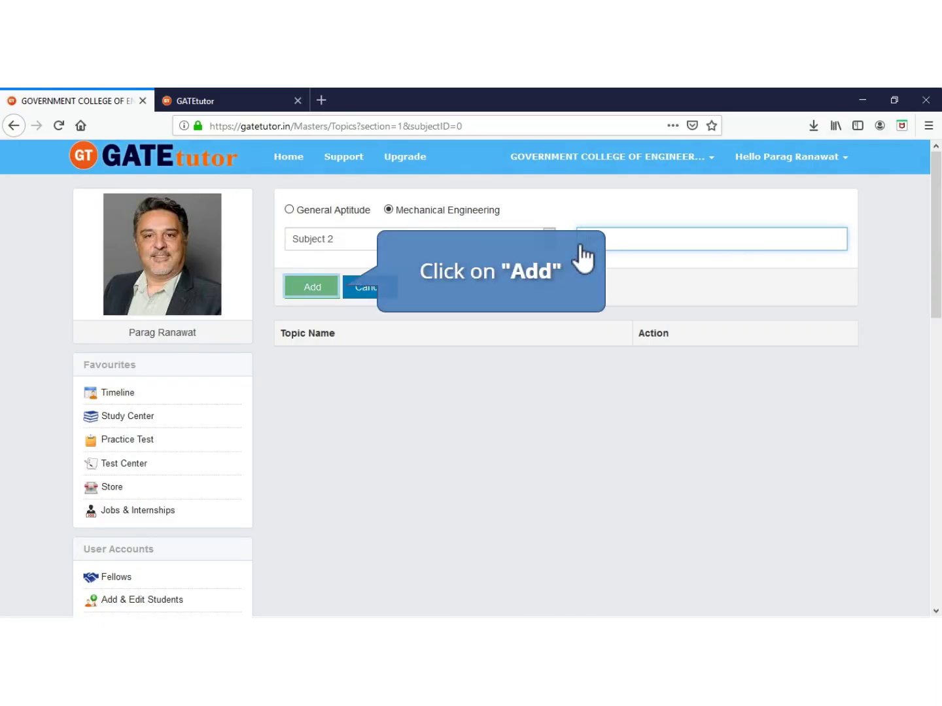
pyautogui.click(304, 283)
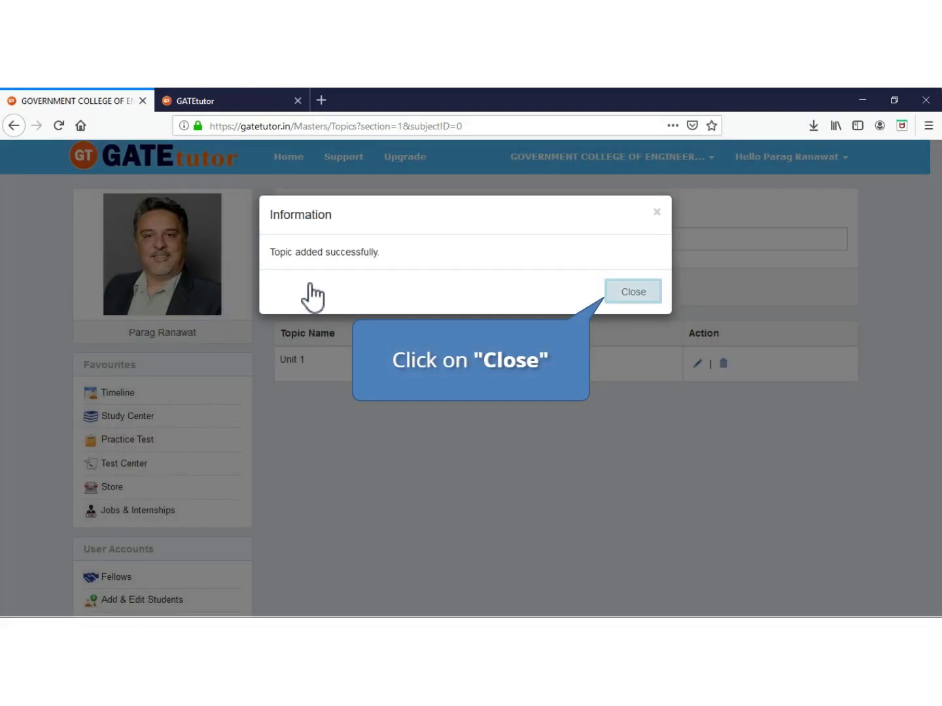
pyautogui.click(620, 292)
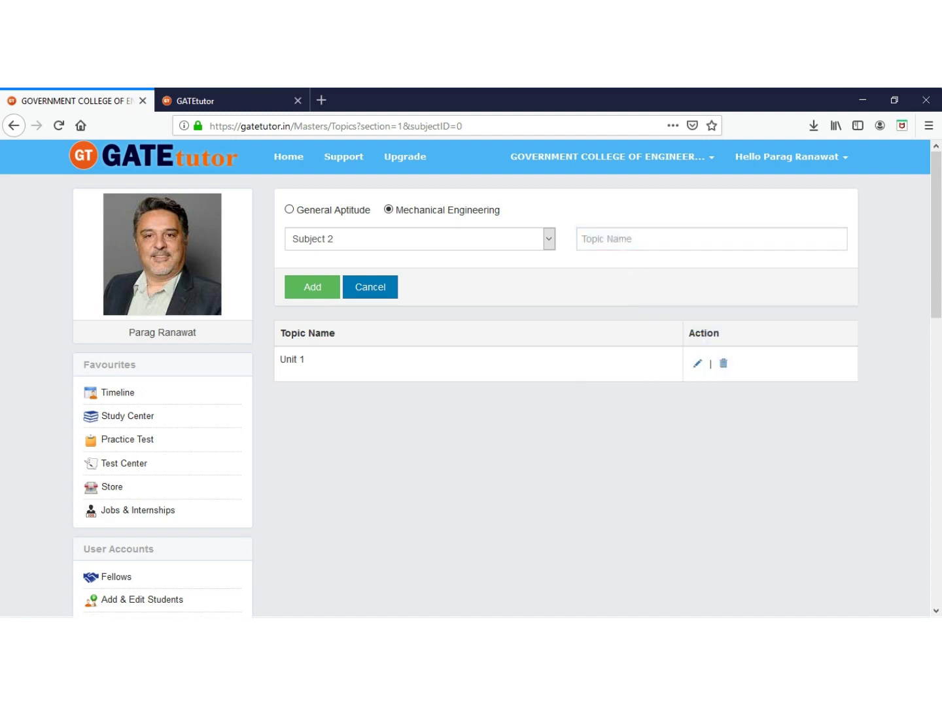
# - Add a second topic named Unit 3 to Subject 2
pyautogui.click(609, 238)
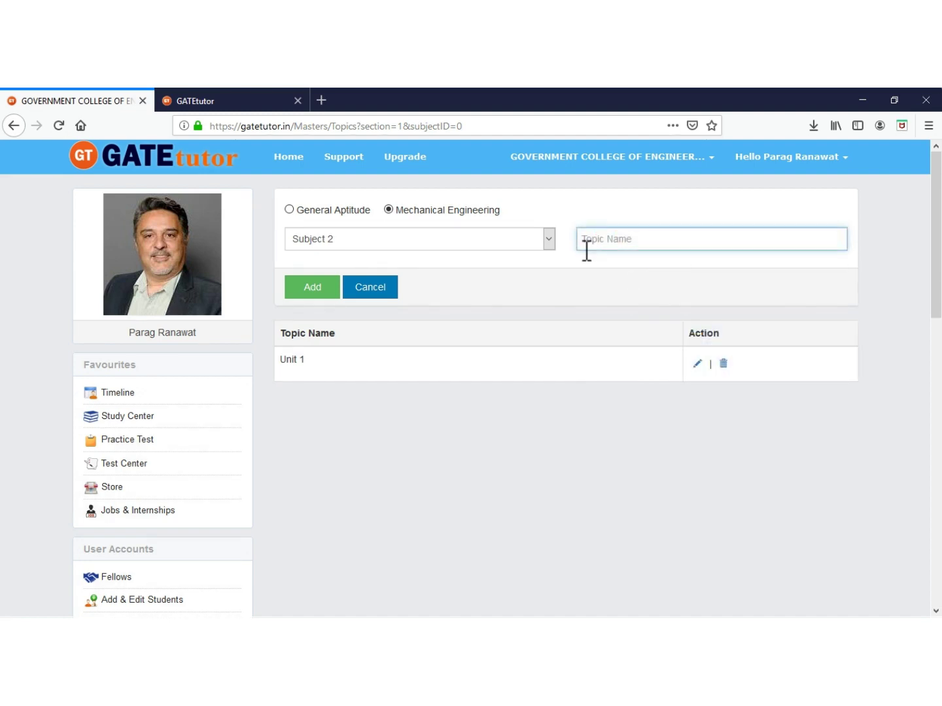
pyautogui.write('Unit')
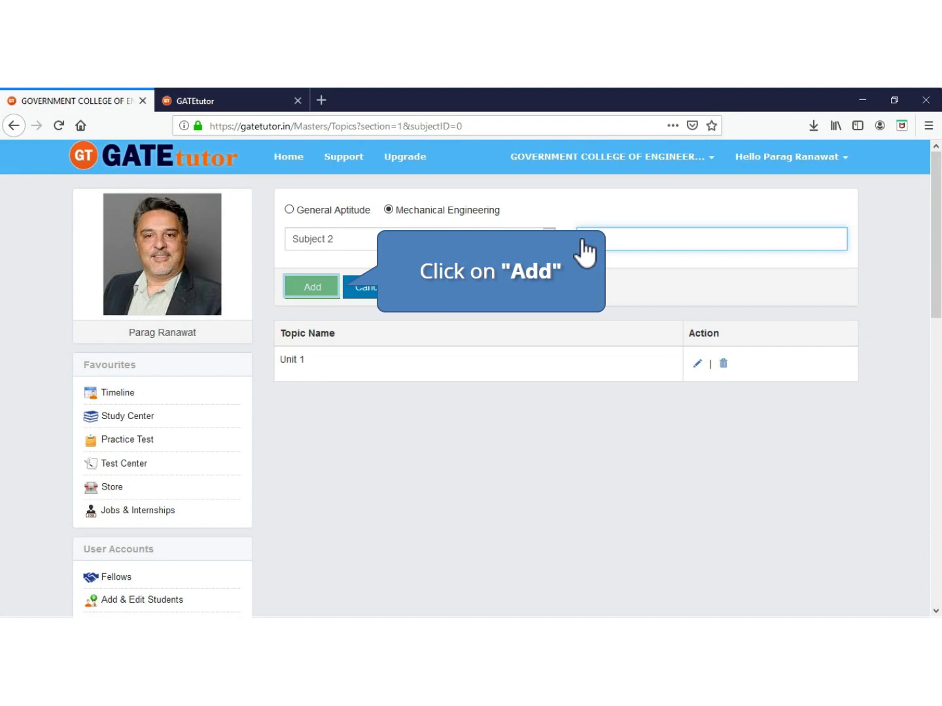
pyautogui.write(' 3')
pyautogui.click(317, 290)
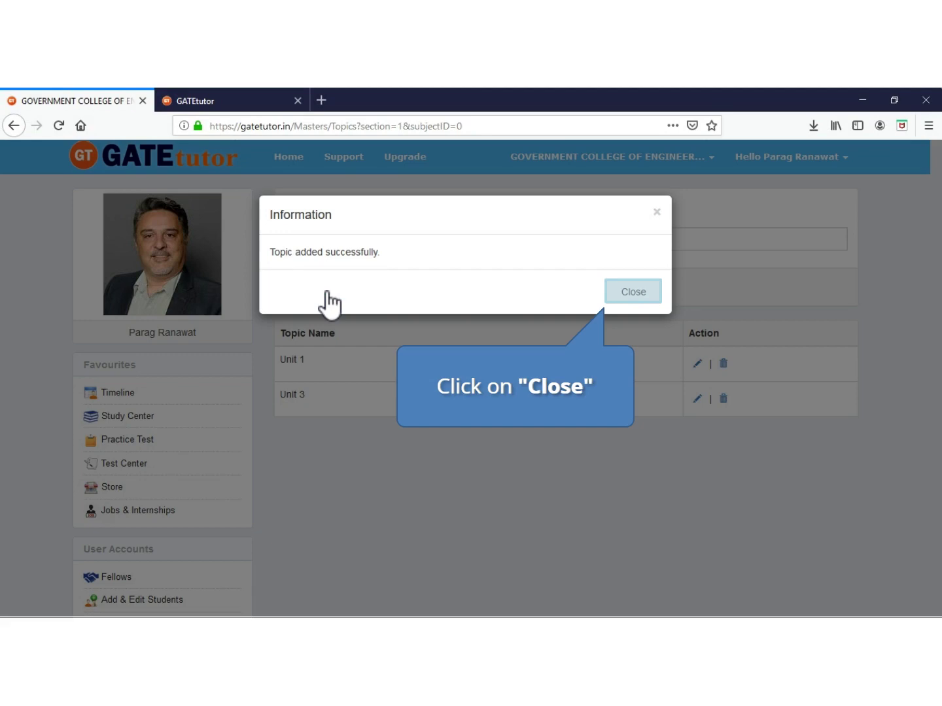
pyautogui.click(629, 287)
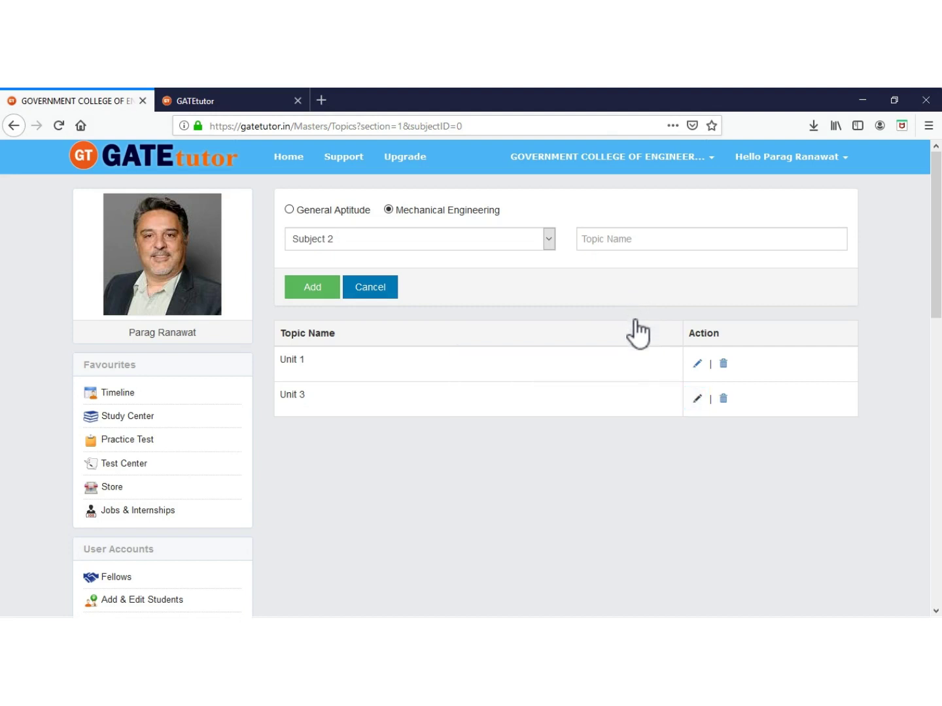
# - Rename the topic Unit 3 as Unit 2 and save the update
pyautogui.click(698, 399)
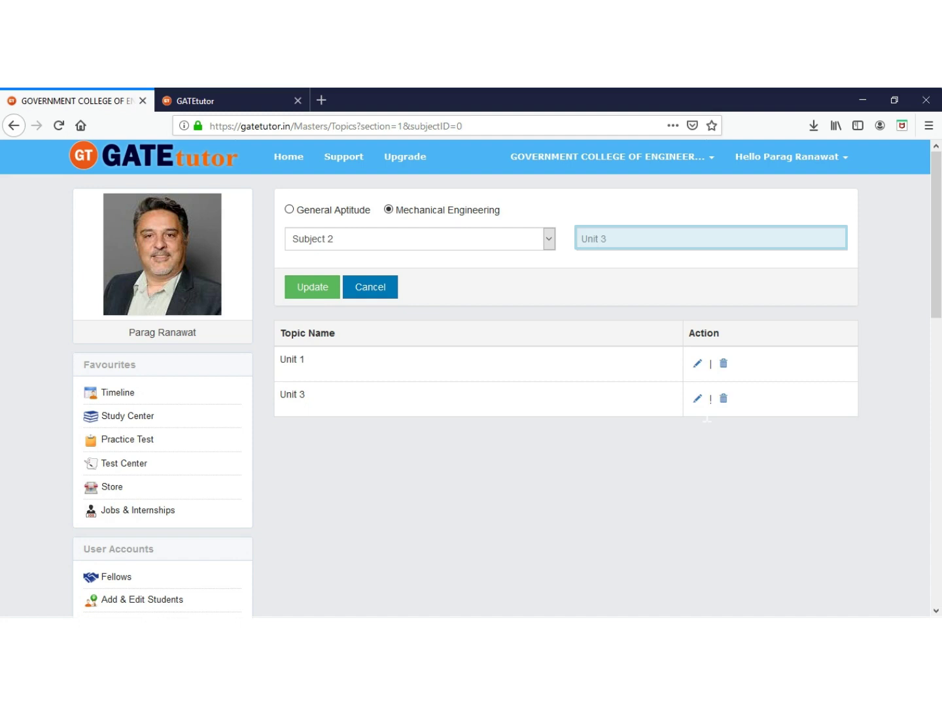
pyautogui.click(614, 238)
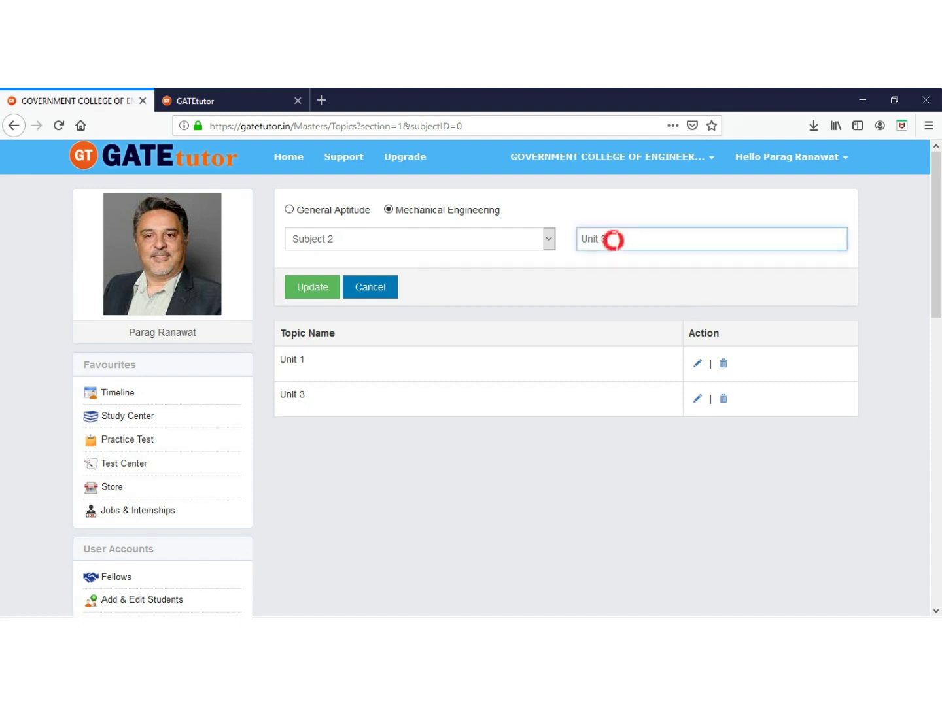
pyautogui.press('BackSpace')
pyautogui.write('2')
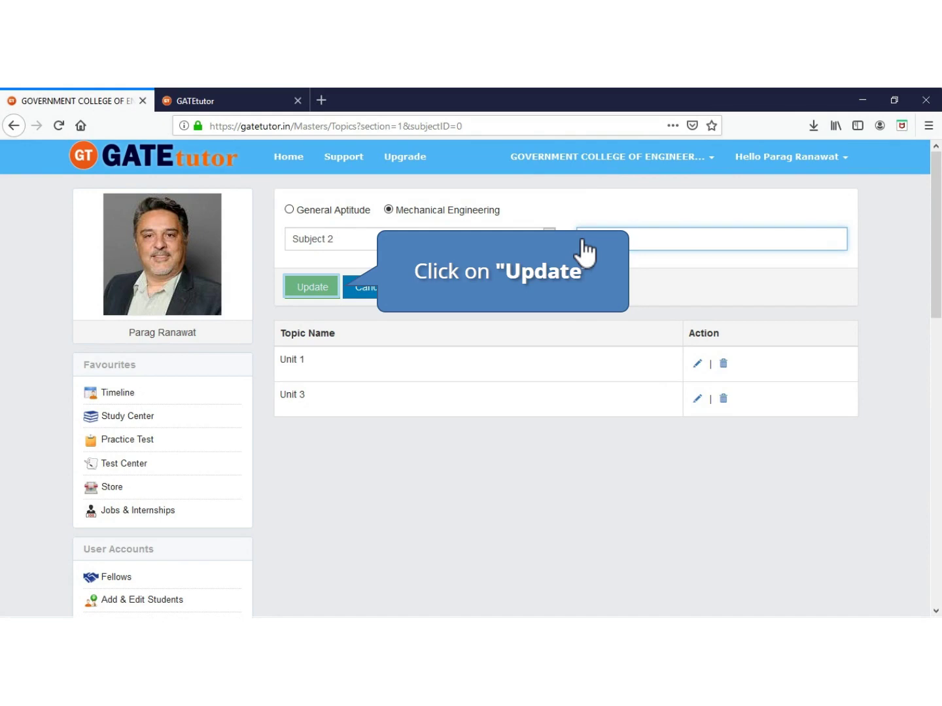
pyautogui.click(307, 289)
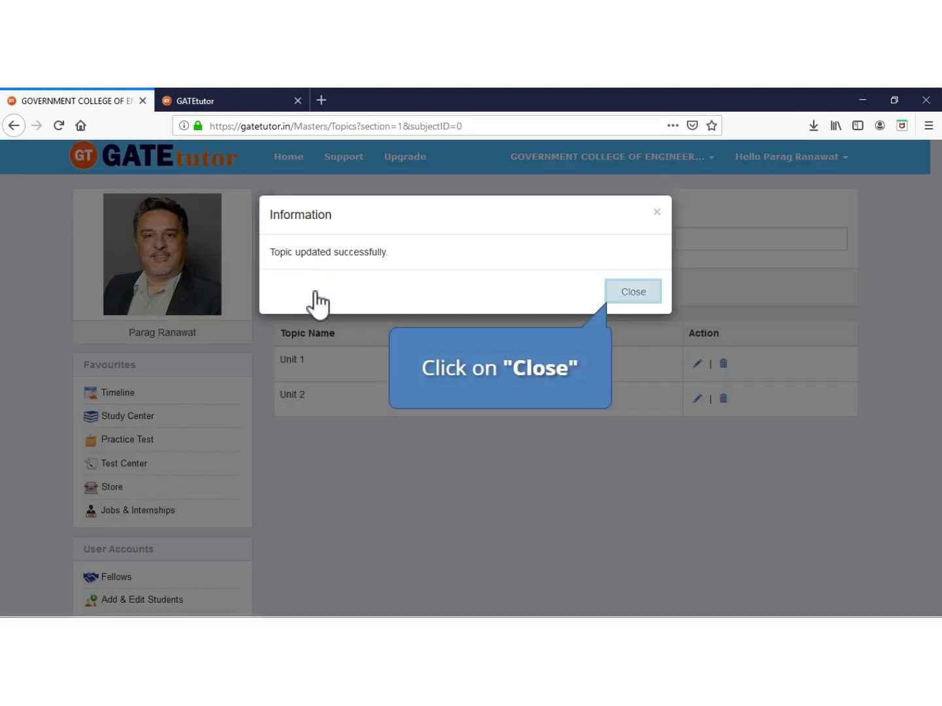
pyautogui.click(621, 294)
# - Open the Add & Edit Questions page and start a new question for Mechanical Engineering, Subject 2, topic Unit 1
pyautogui.scroll(-3, 619, 301)
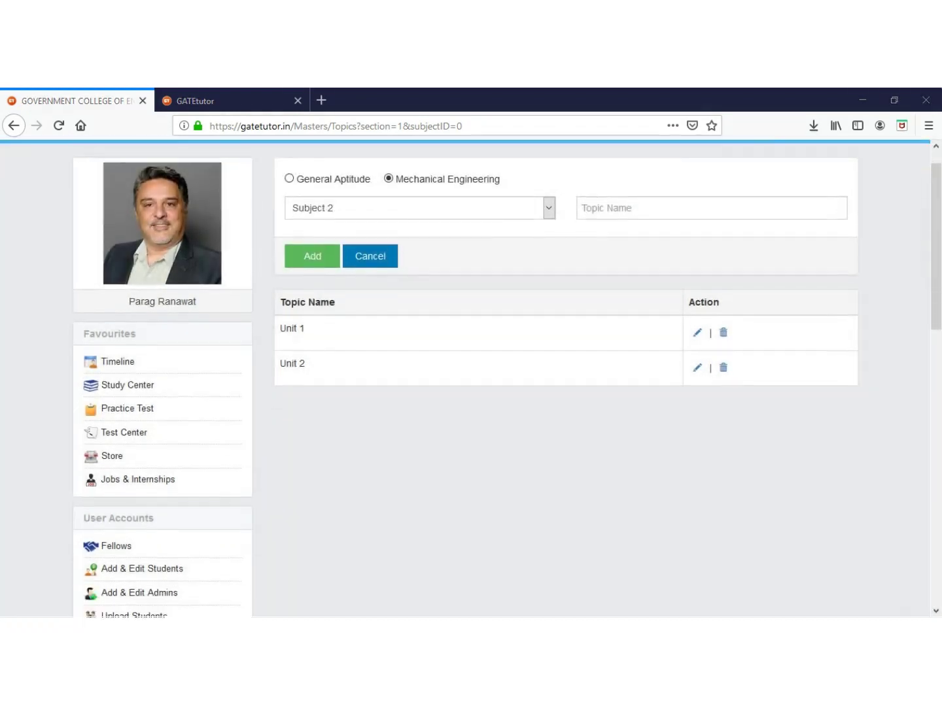
pyautogui.scroll(-1, 498, 380)
pyautogui.scroll(-1, 497, 392)
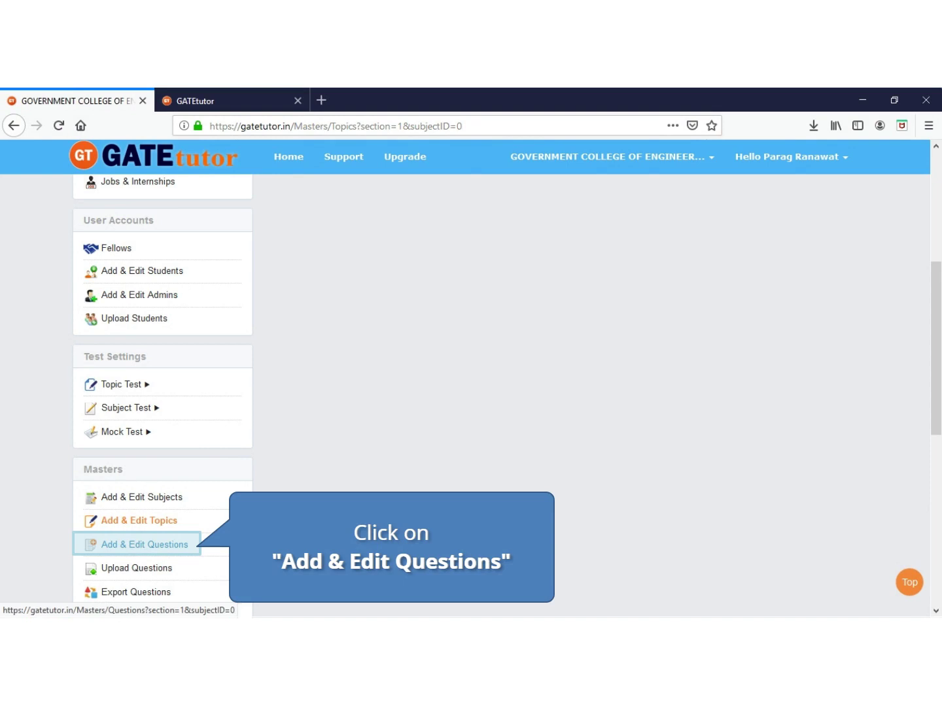
pyautogui.click(135, 545)
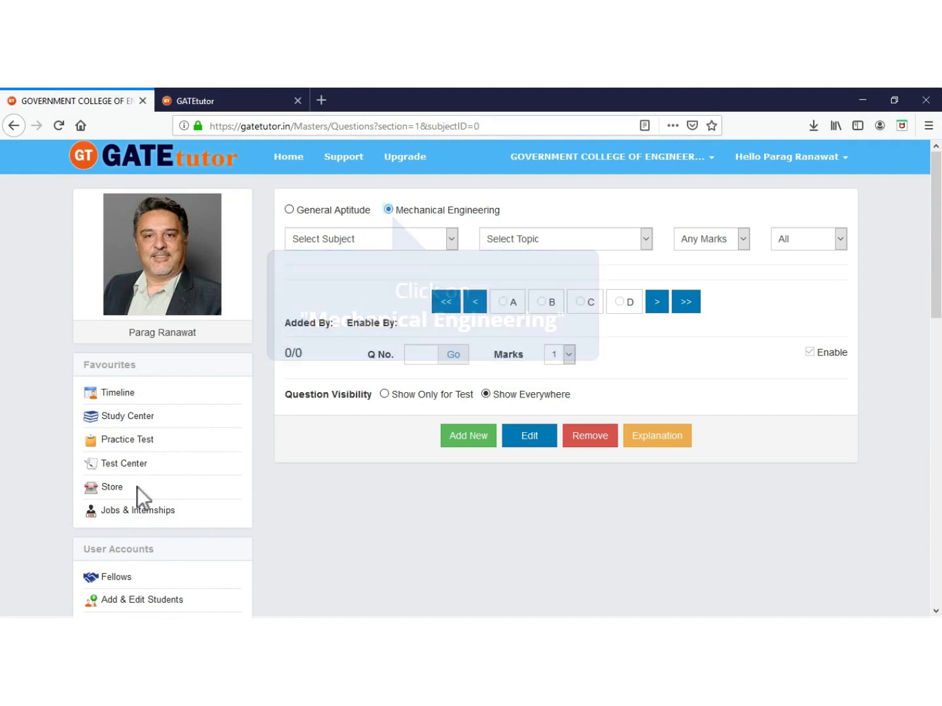
pyautogui.click(388, 209)
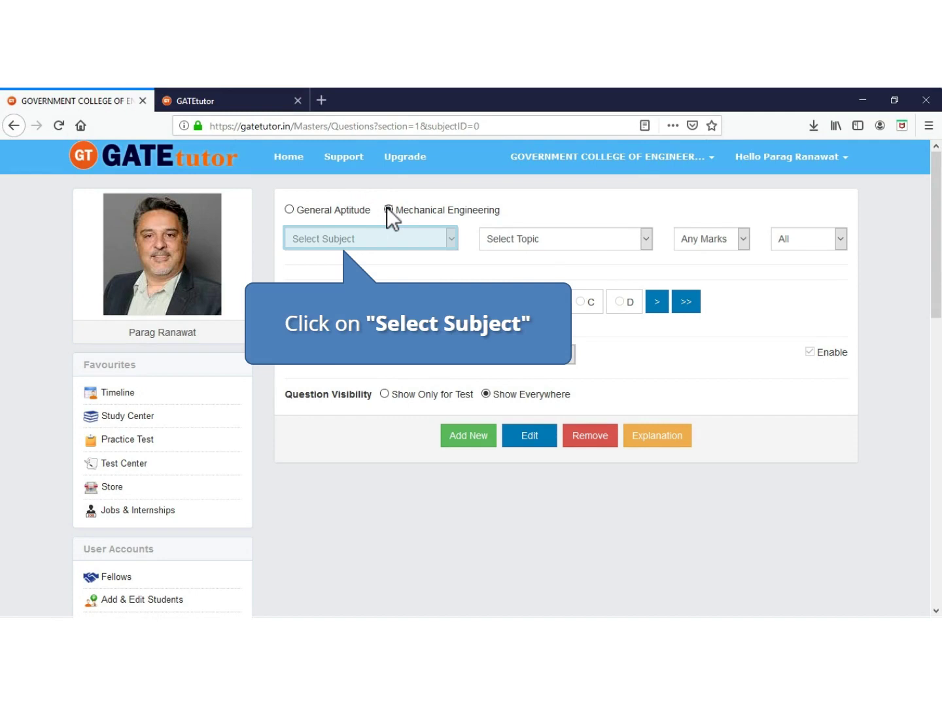
pyautogui.click(451, 241)
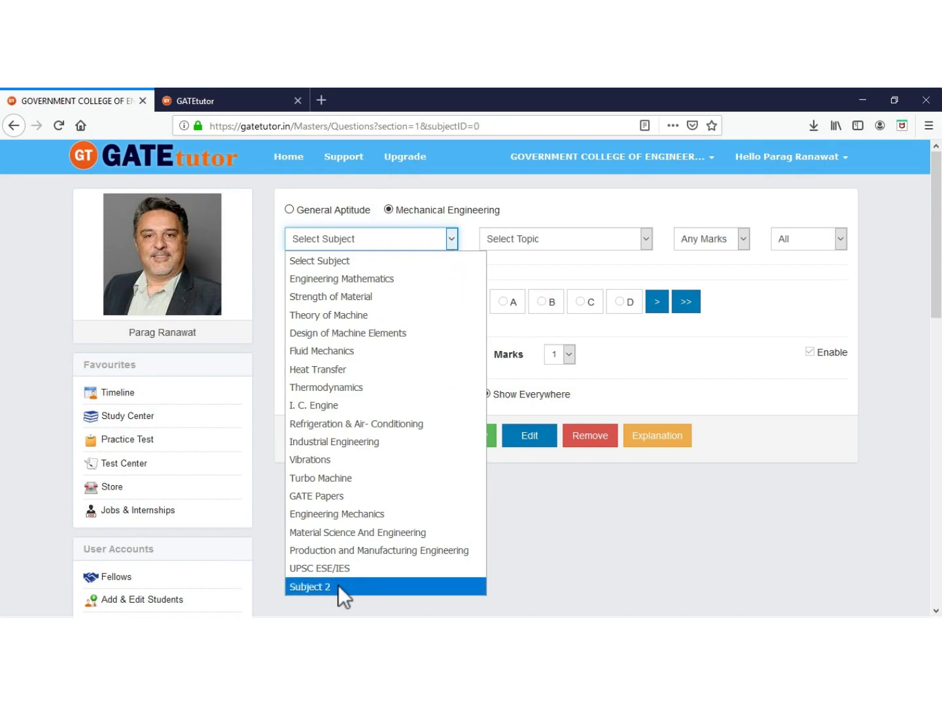
pyautogui.click(315, 587)
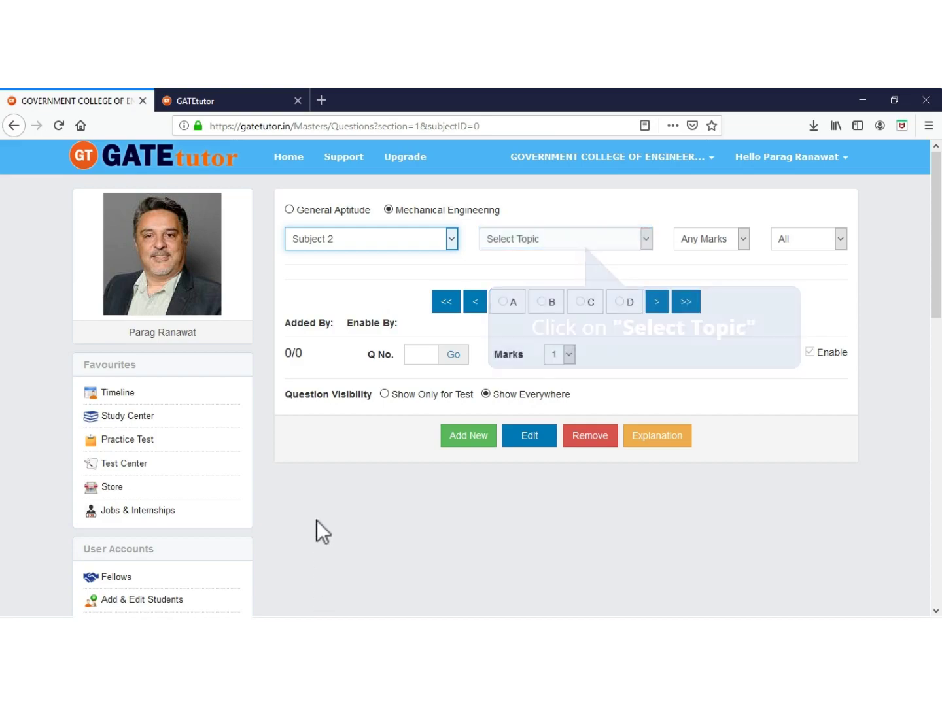
pyautogui.click(644, 236)
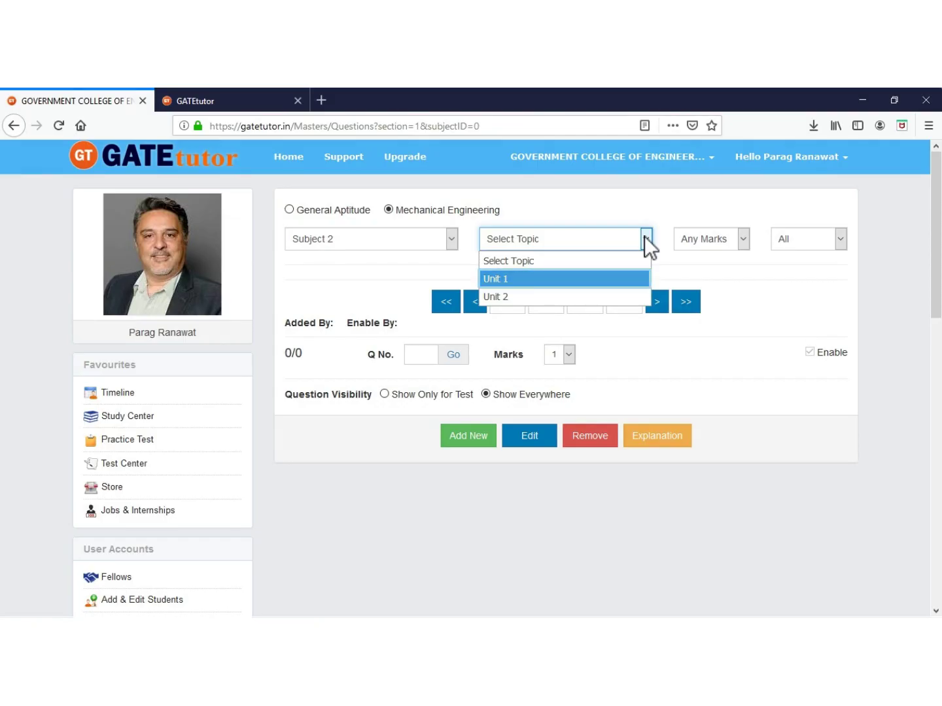
pyautogui.click(512, 278)
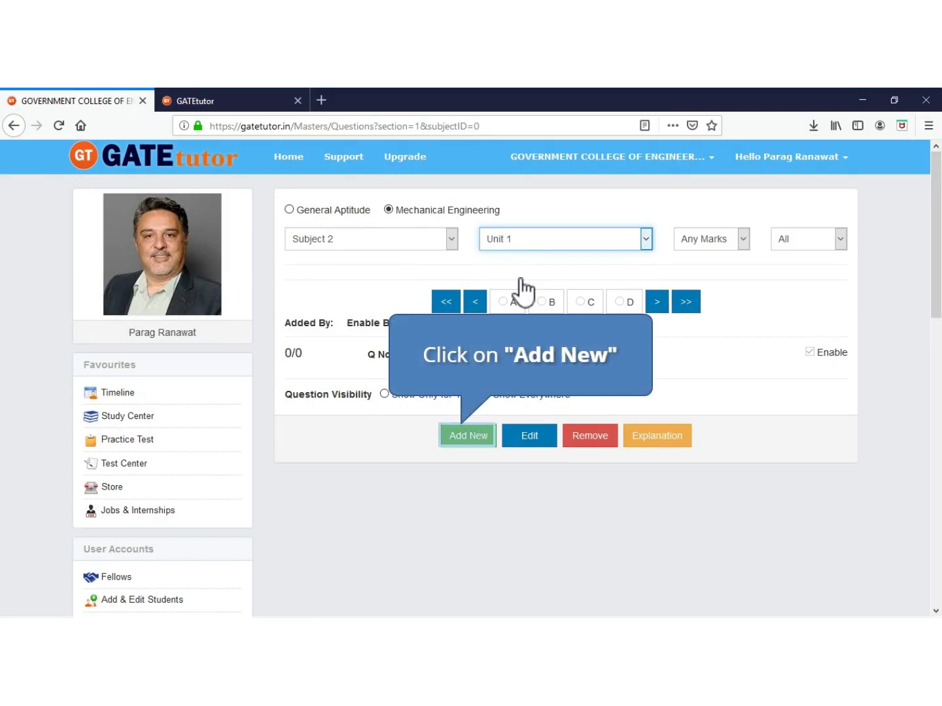
pyautogui.click(464, 436)
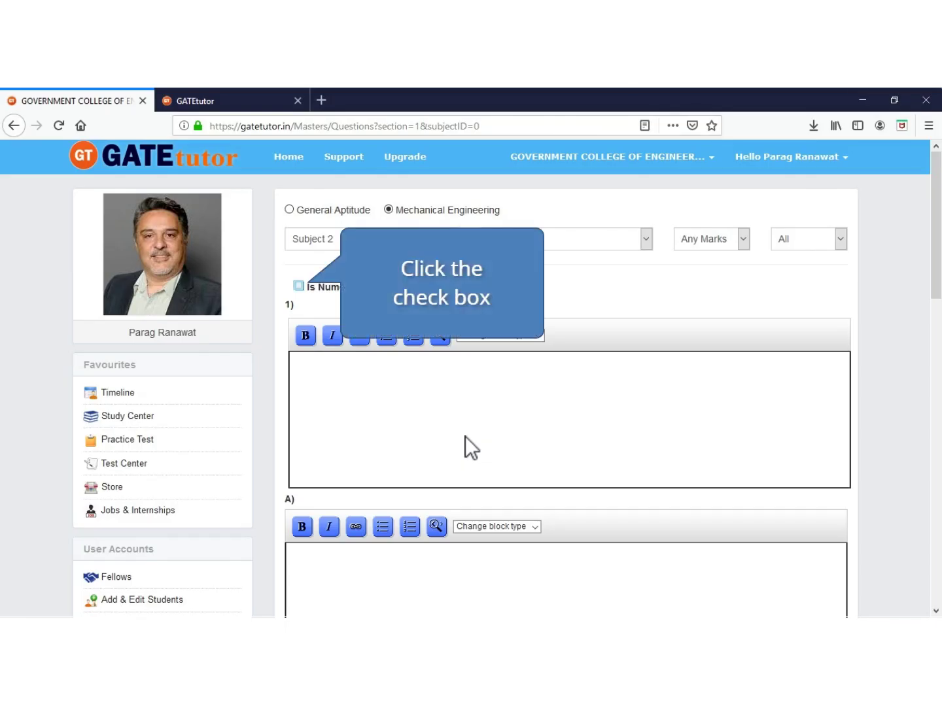
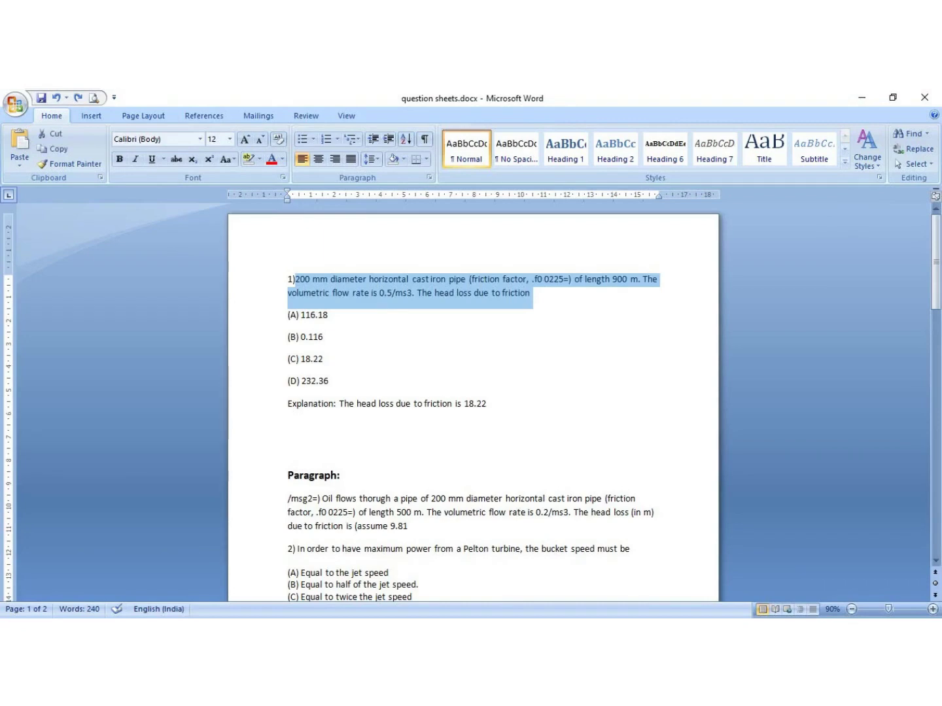
# - Copy the text of question 1 from the Word document and paste it into the new question's editor in Firefox
pyautogui.rightClick(510, 294)
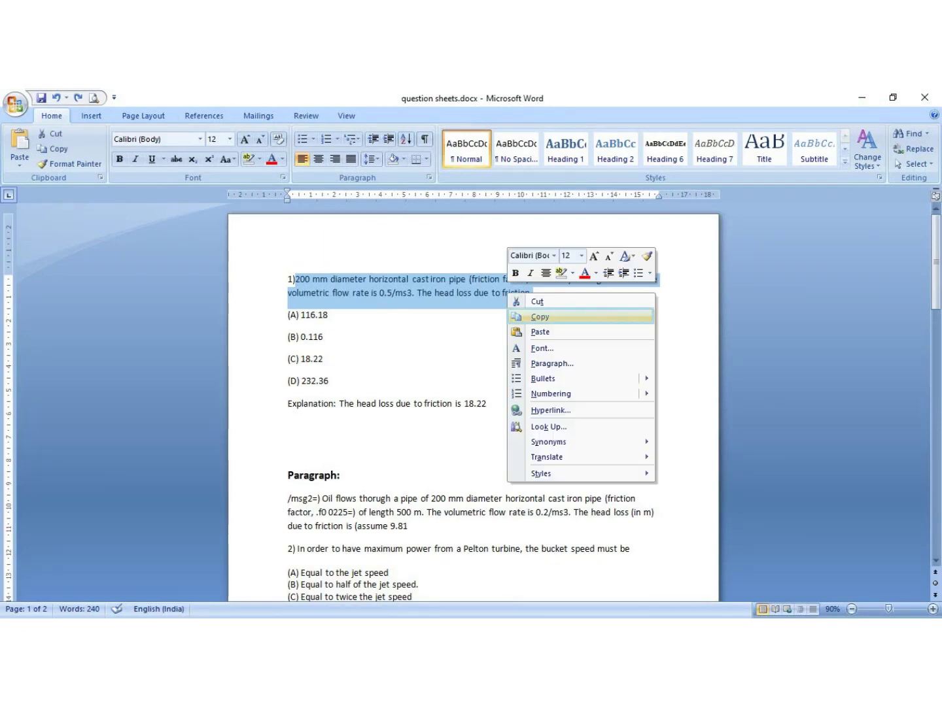
pyautogui.click(536, 317)
pyautogui.press('super')
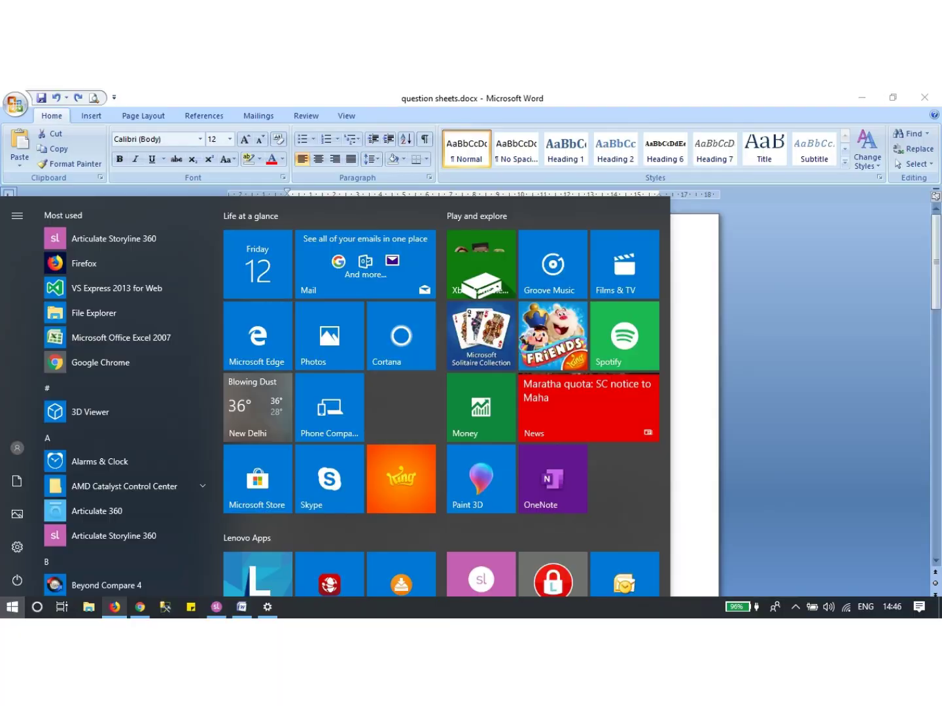
pyautogui.click(115, 606)
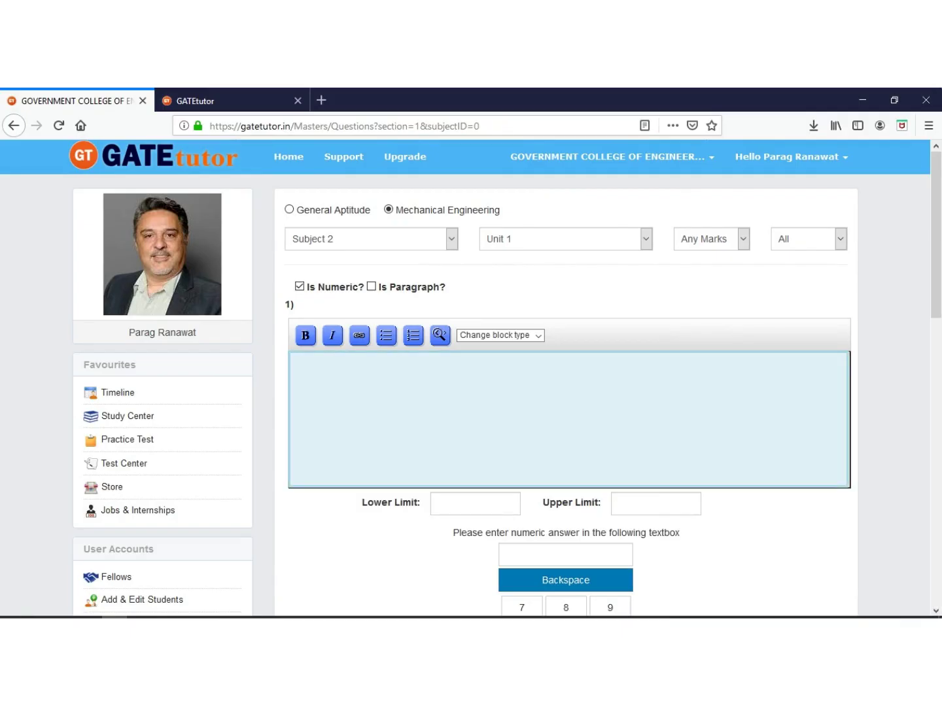
pyautogui.rightClick(314, 388)
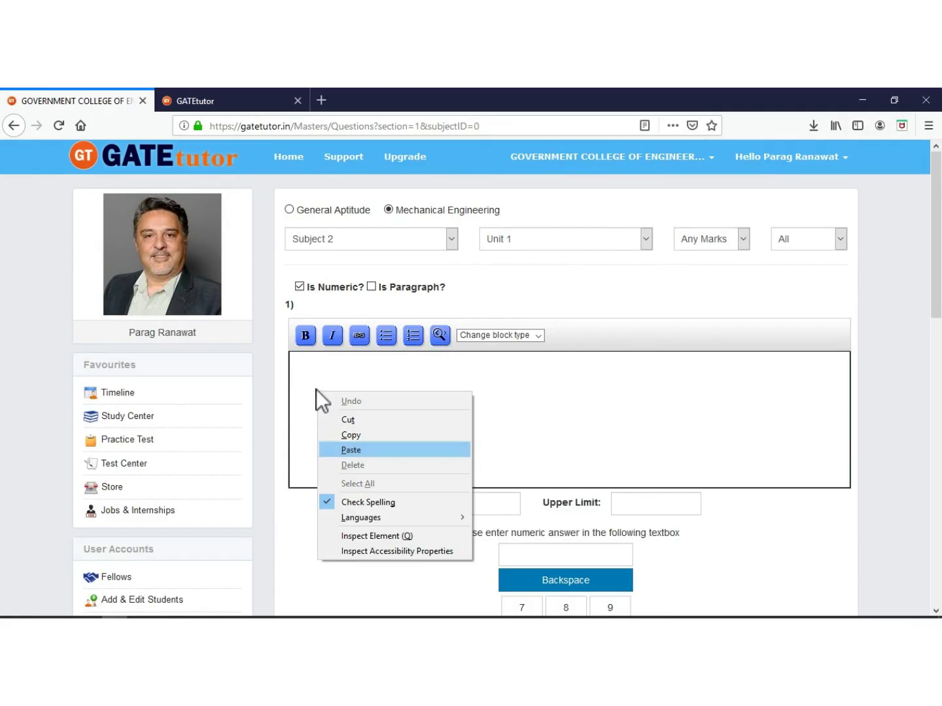
pyautogui.click(348, 450)
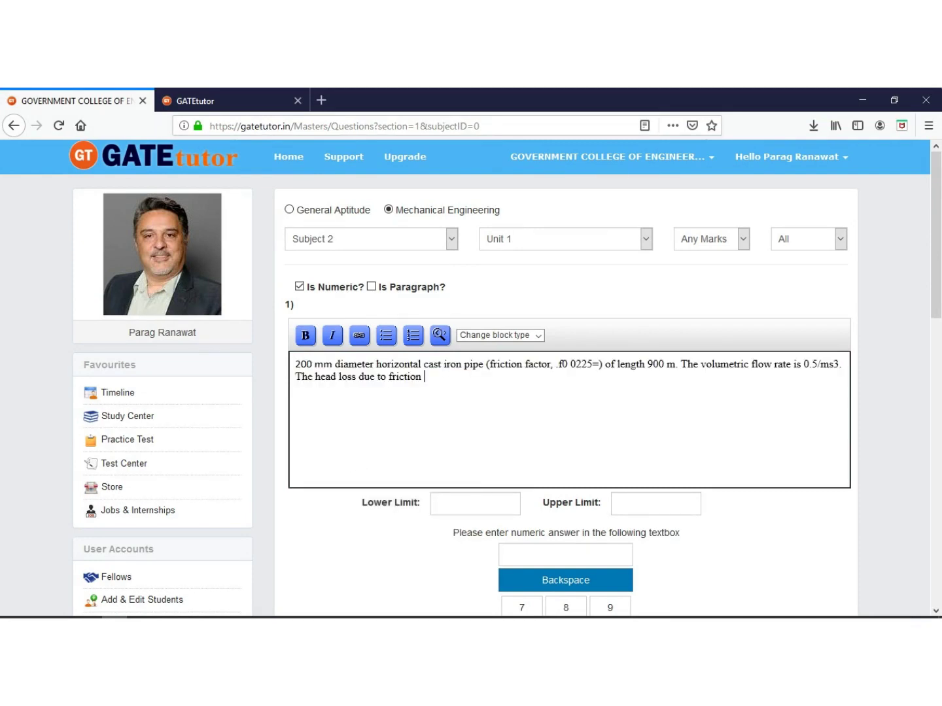
# - Enter 18.22 as the numeric answer with the on-screen keypad
pyautogui.scroll(-3, 546, 308)
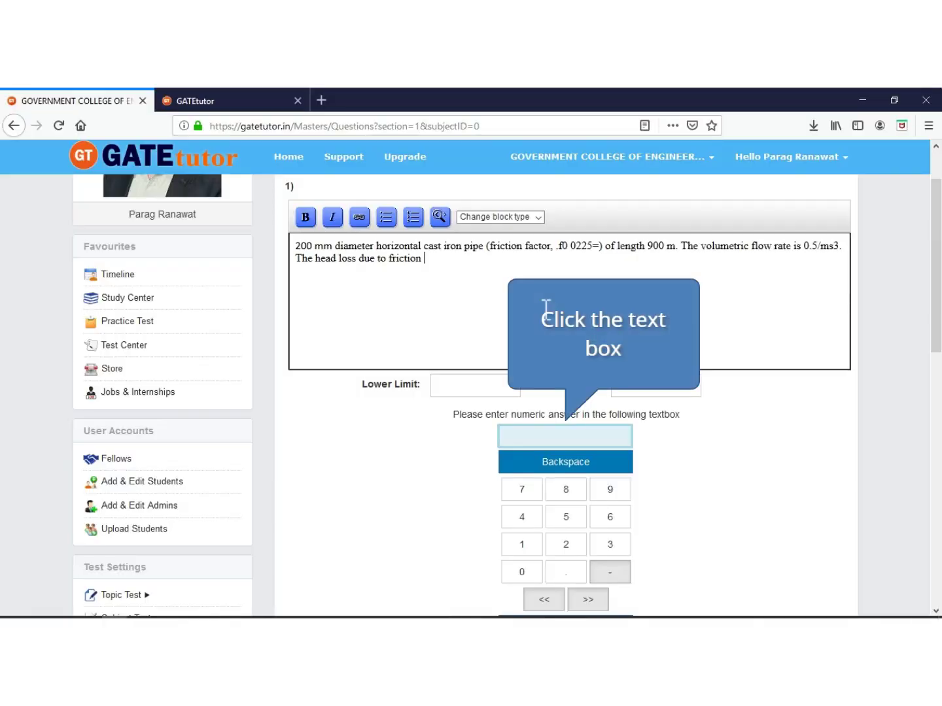
pyautogui.click(549, 433)
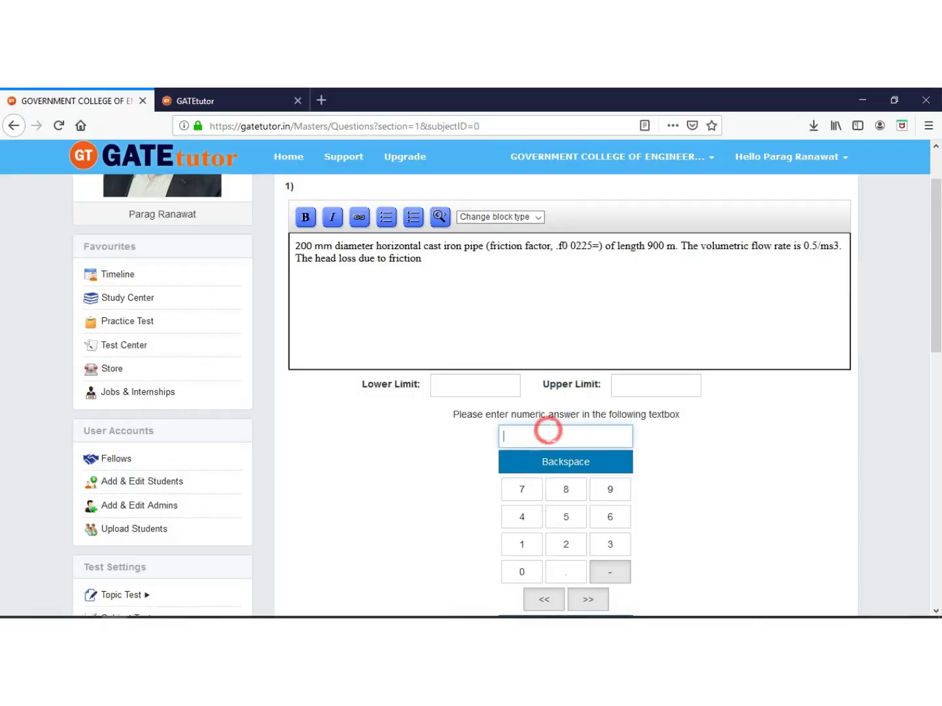
pyautogui.click(523, 544)
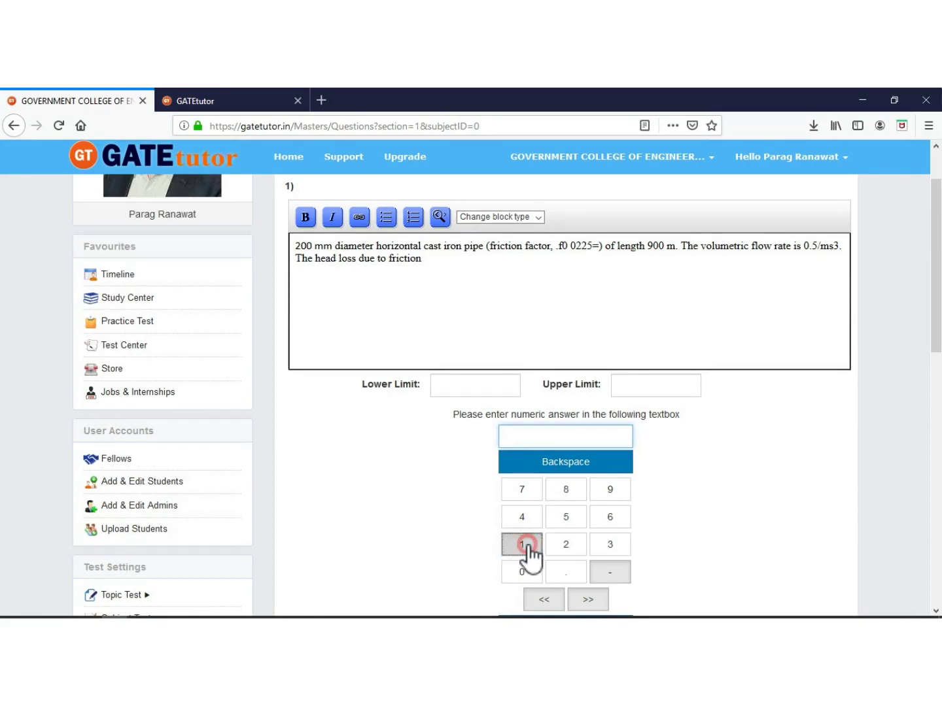
pyautogui.click(564, 491)
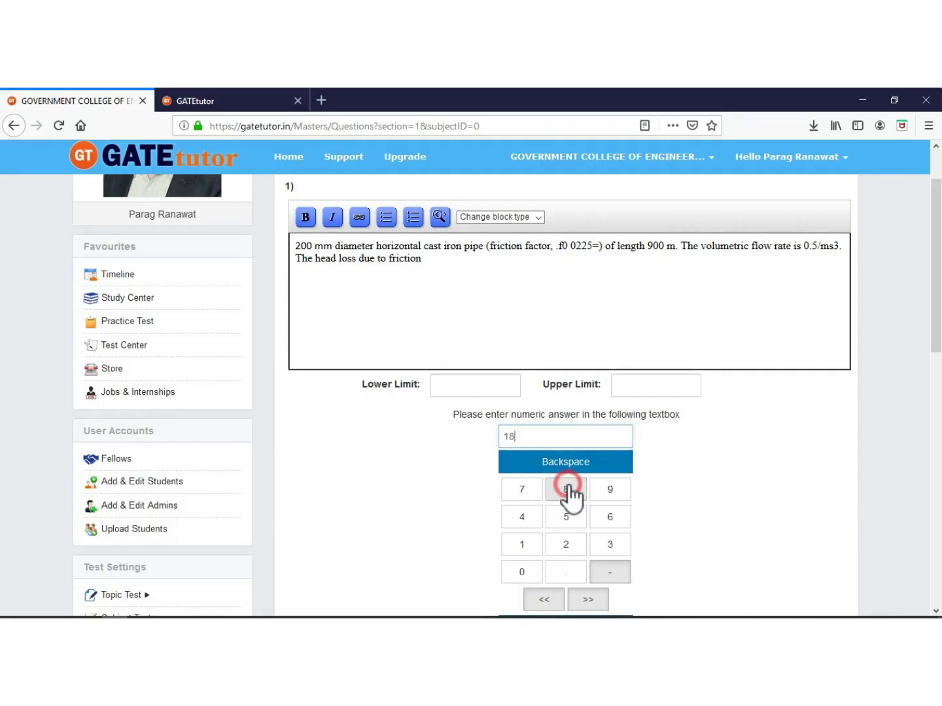
pyautogui.click(565, 570)
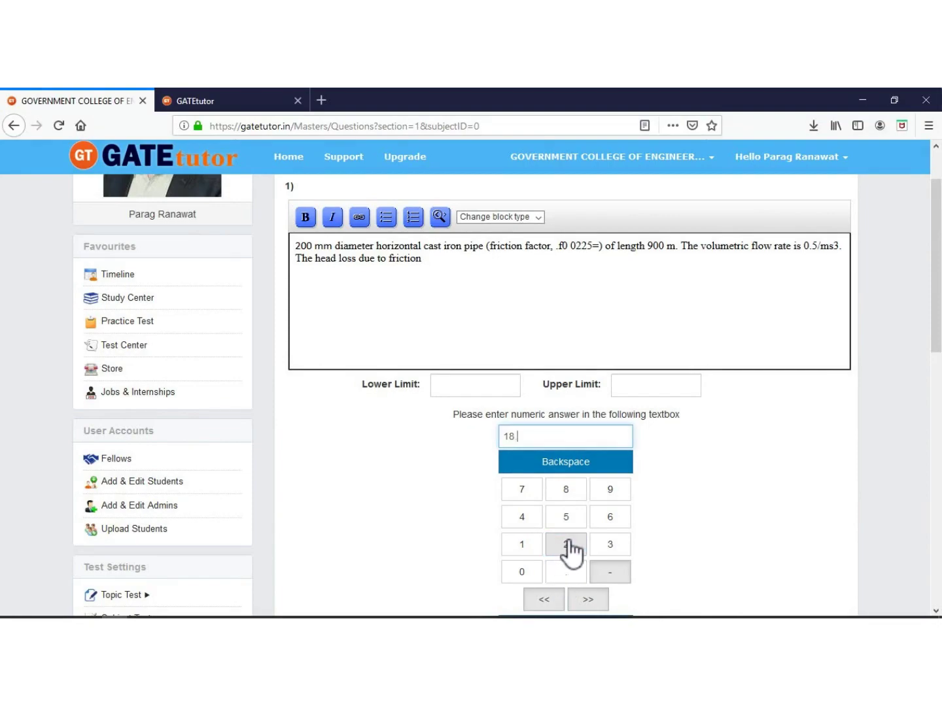
pyautogui.click(567, 547)
pyautogui.click(568, 548)
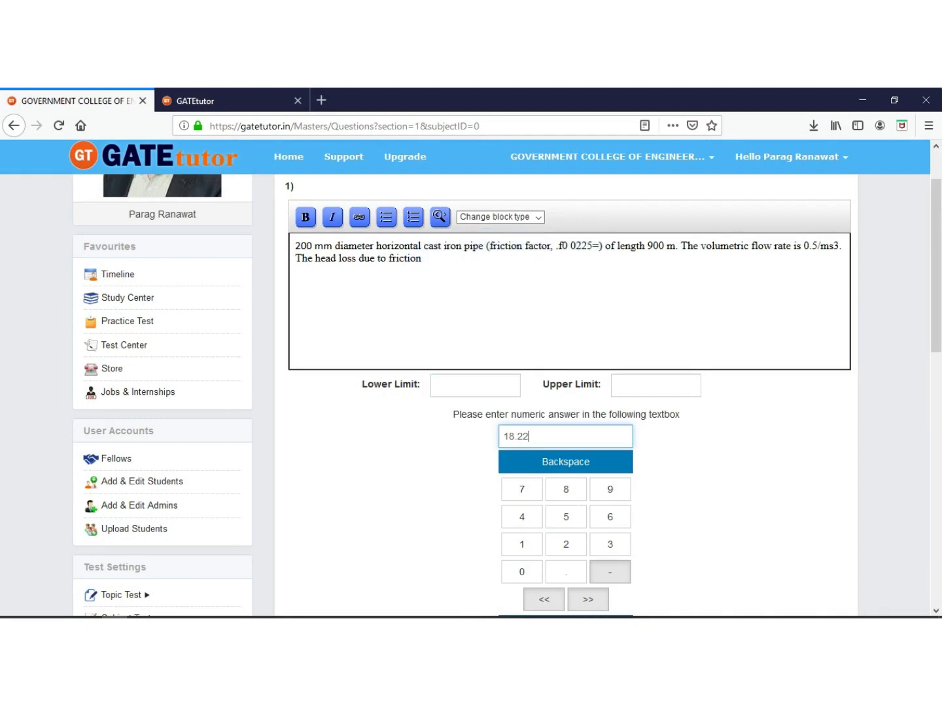
# - Set the answer's lower limit to 18 and upper limit to 19
pyautogui.click(461, 384)
pyautogui.write('18')
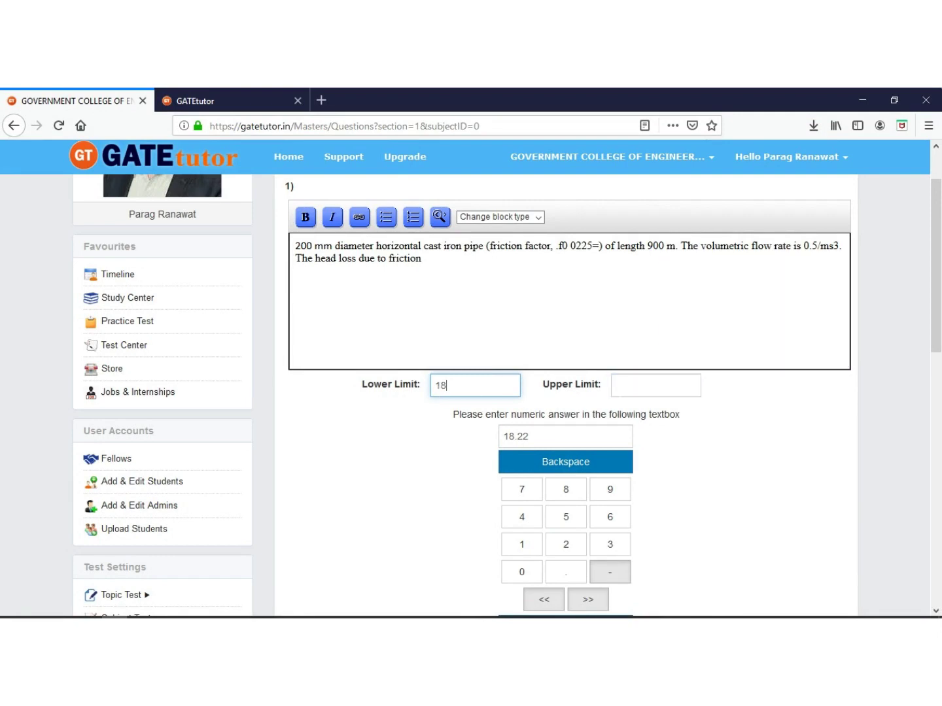
pyautogui.click(640, 386)
pyautogui.write('19')
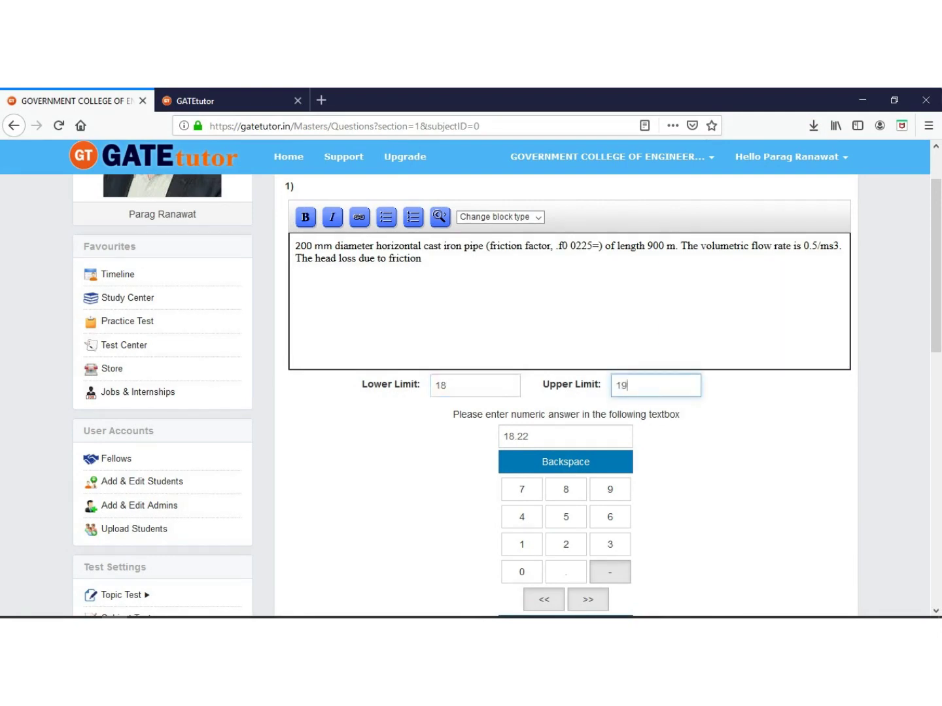
# - Set the marks to 2, keep the question enabled with visibility Show Everywhere, and save it
pyautogui.scroll(-5, 608, 386)
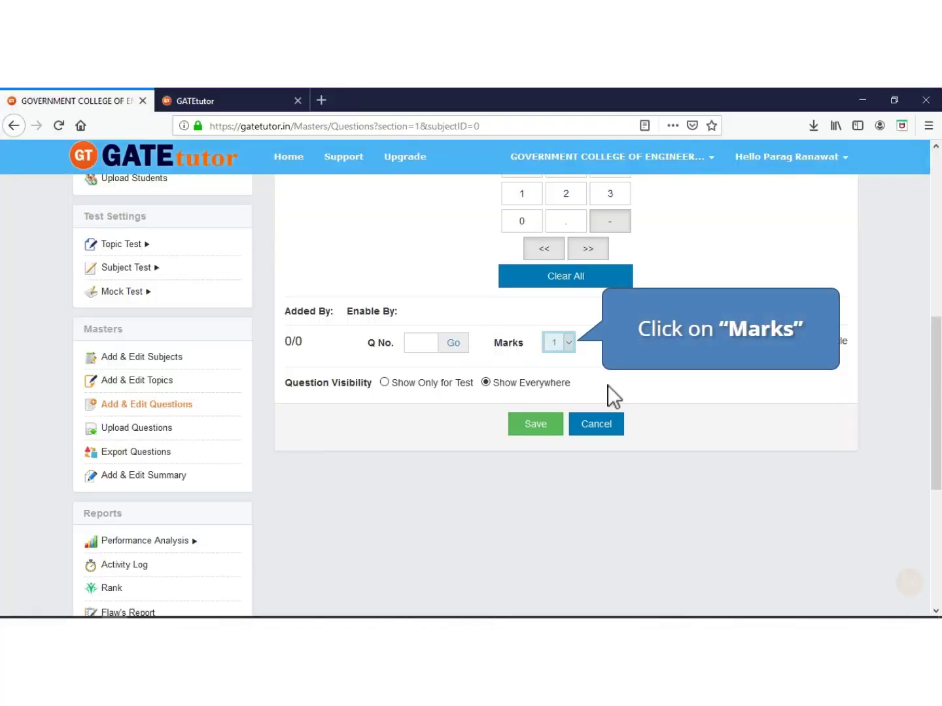
pyautogui.click(568, 342)
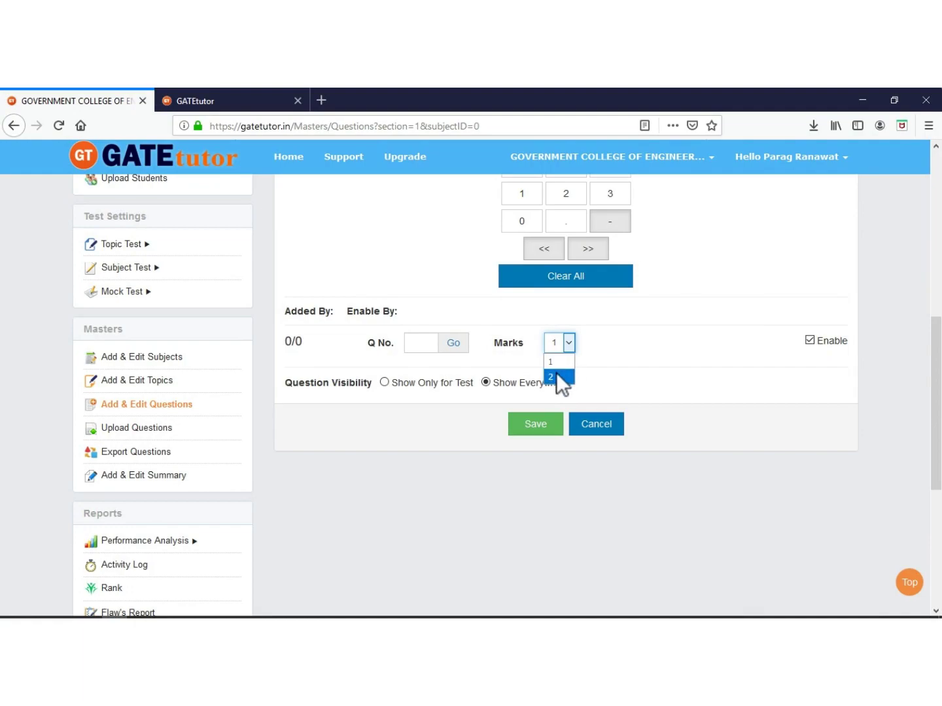
pyautogui.click(553, 376)
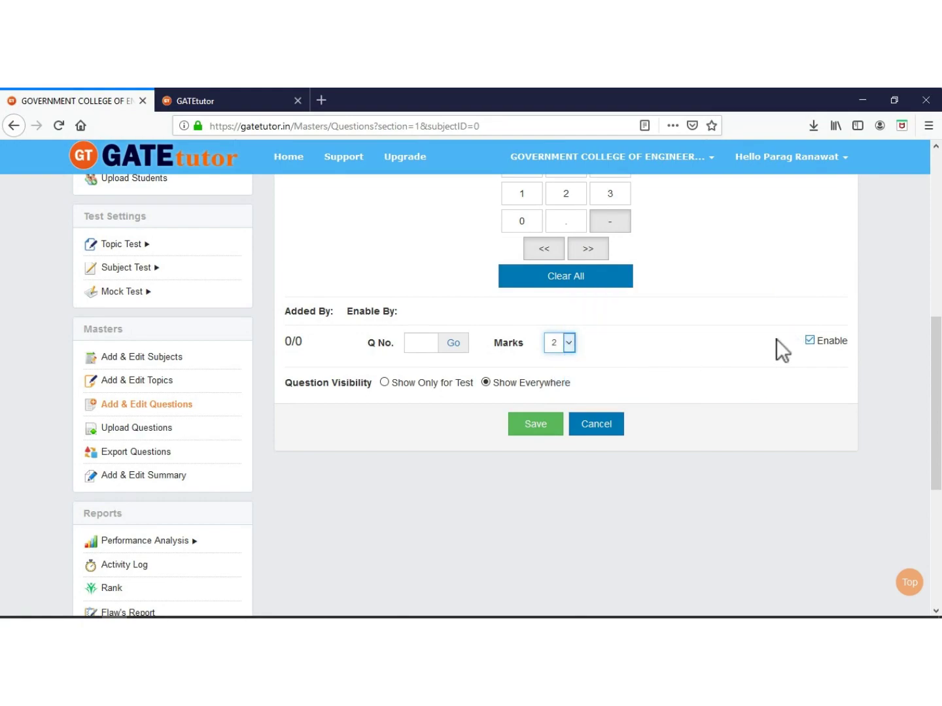
pyautogui.click(809, 340)
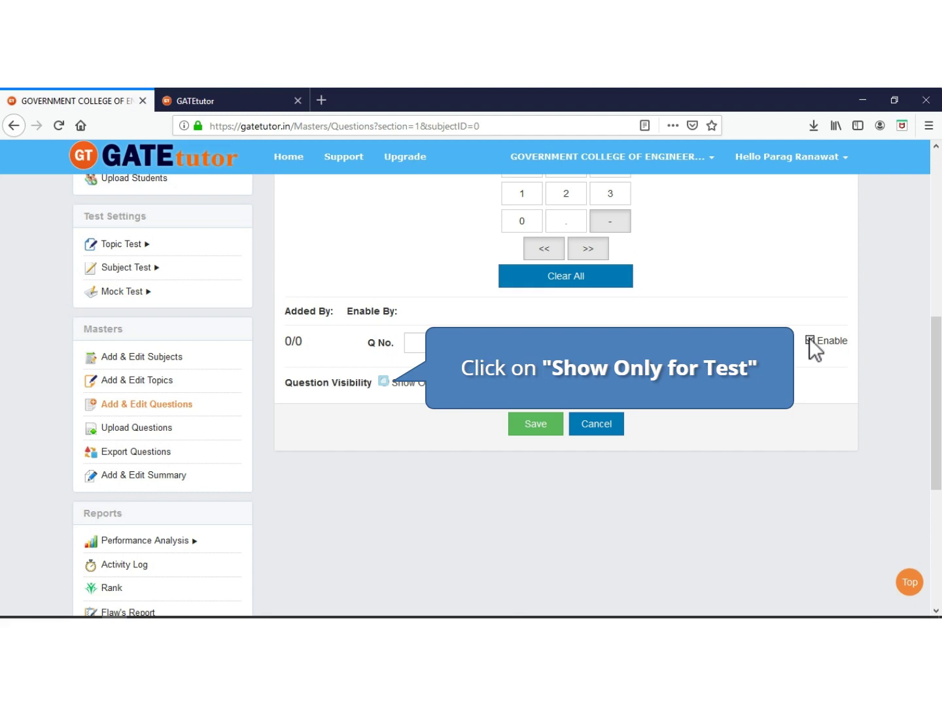
pyautogui.click(384, 383)
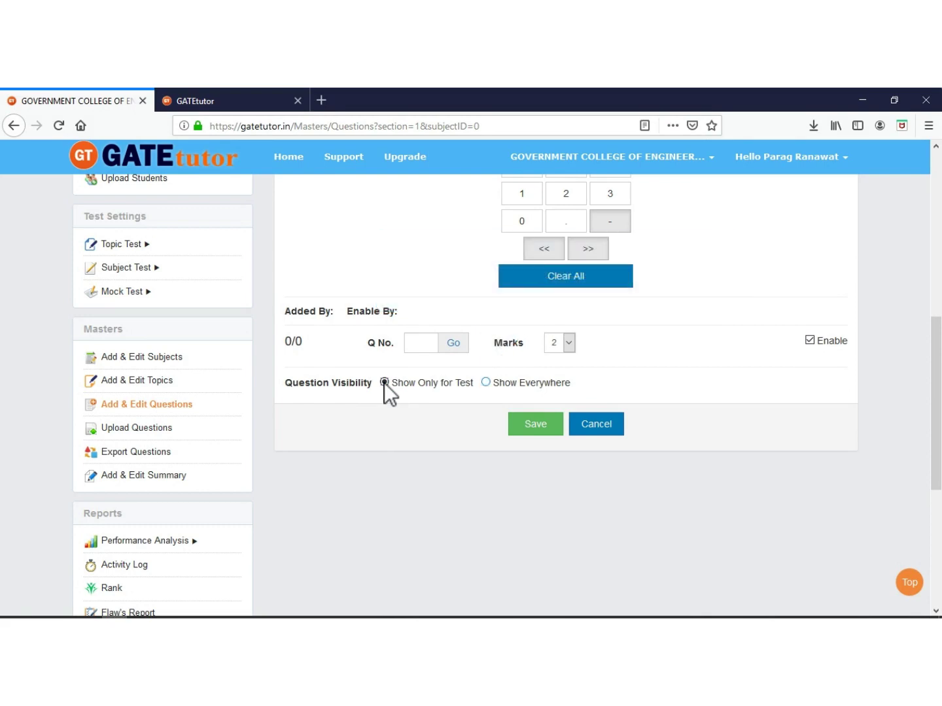
pyautogui.click(487, 382)
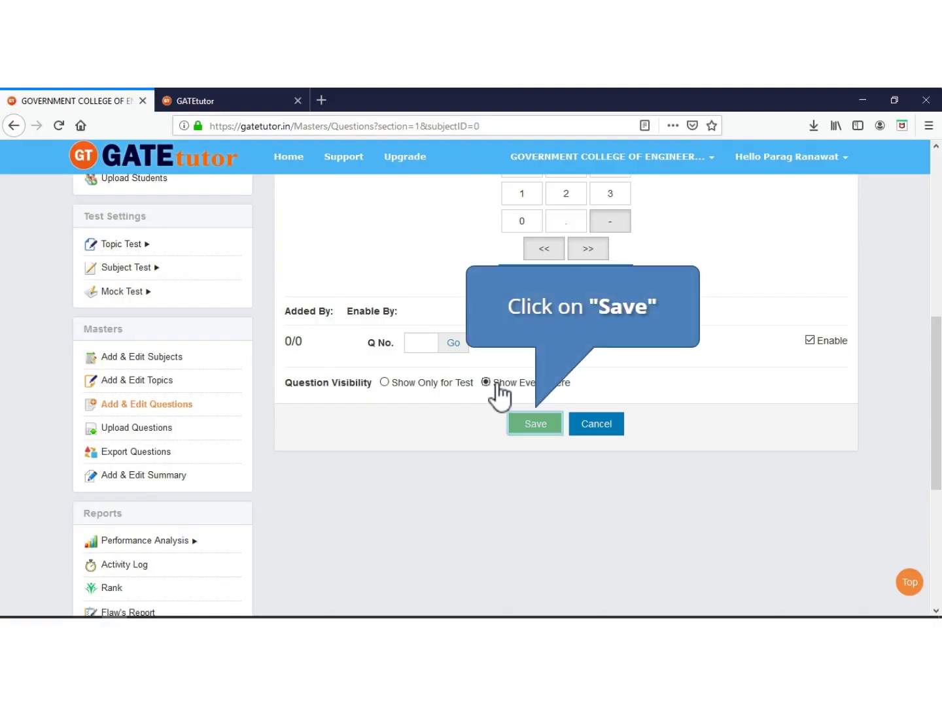
pyautogui.click(537, 424)
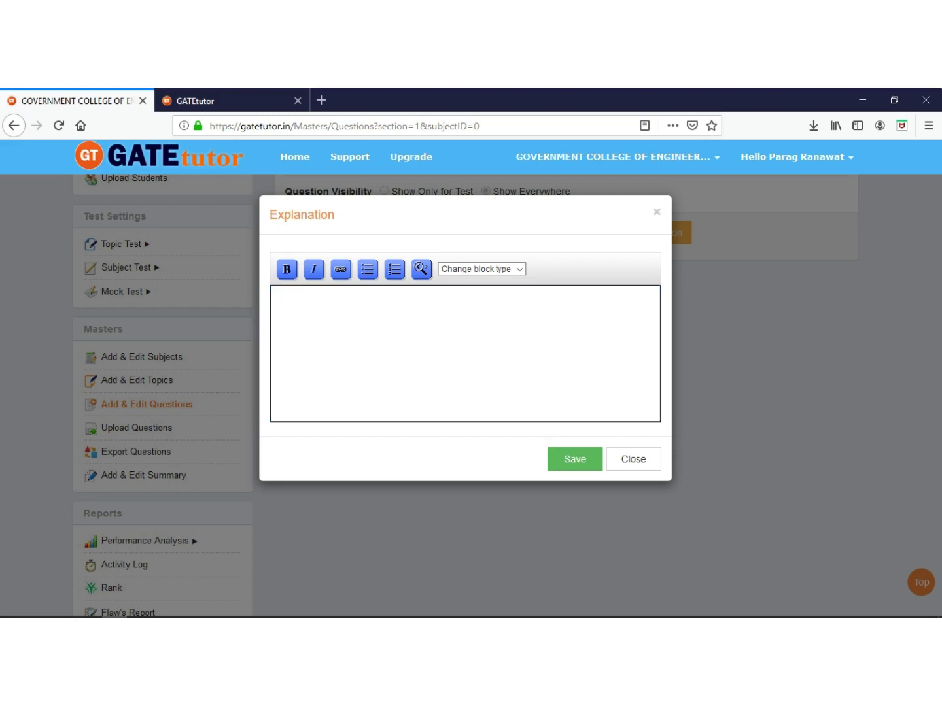
# - Copy the explanation "The head loss due to friction is 18.22" from the Word document and paste it into the question's Explanation editor
pyautogui.click(331, 322)
pyautogui.press('super')
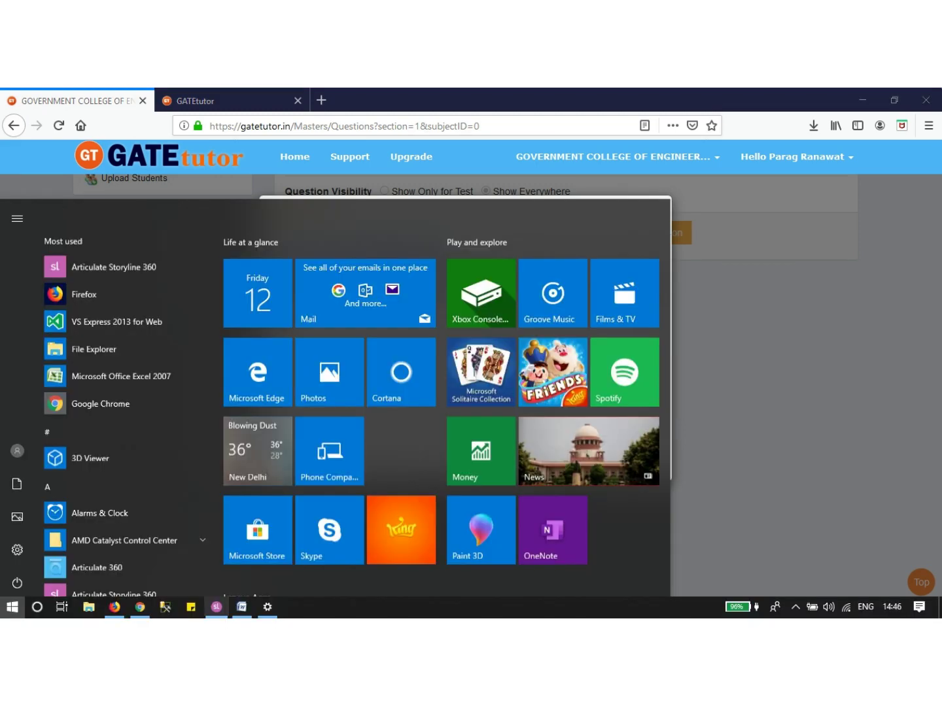
pyautogui.click(242, 607)
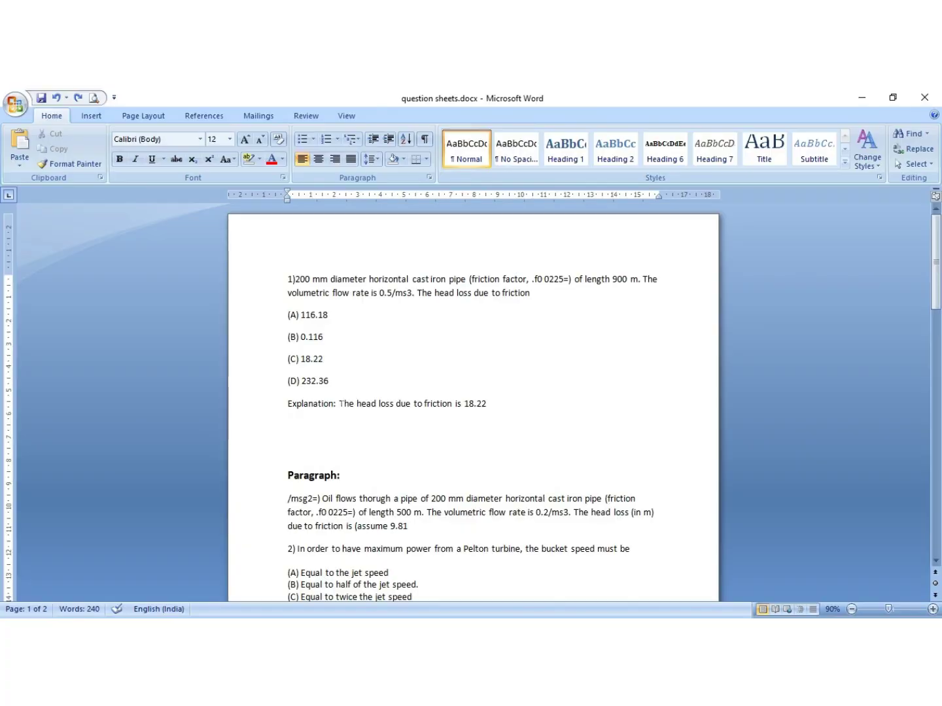
pyautogui.moveTo(338, 403); pyautogui.dragTo(486, 402)
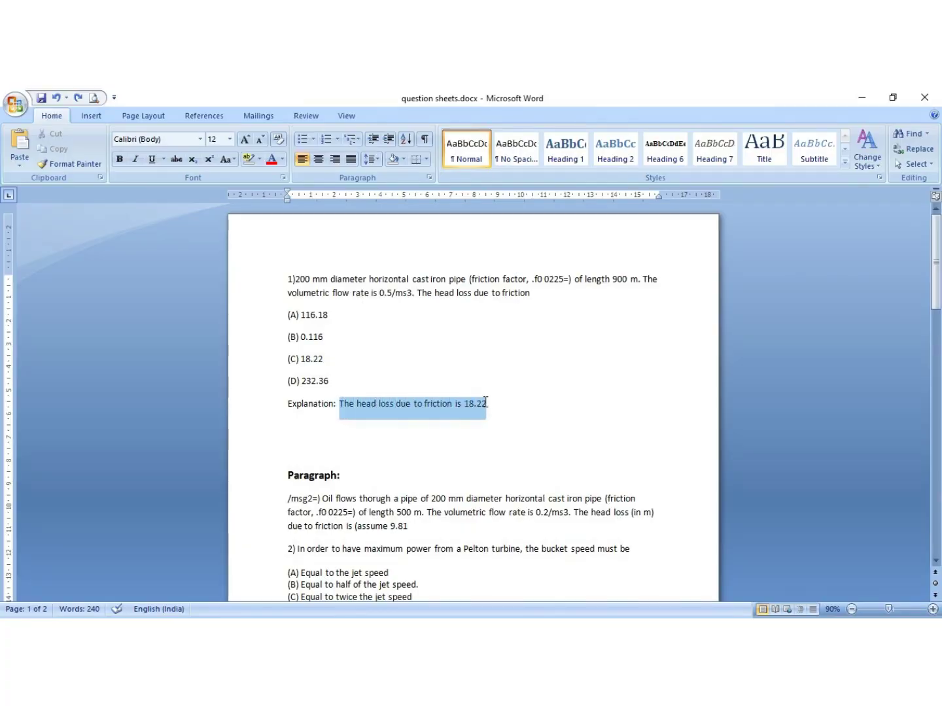
pyautogui.rightClick(486, 402)
pyautogui.click(487, 430)
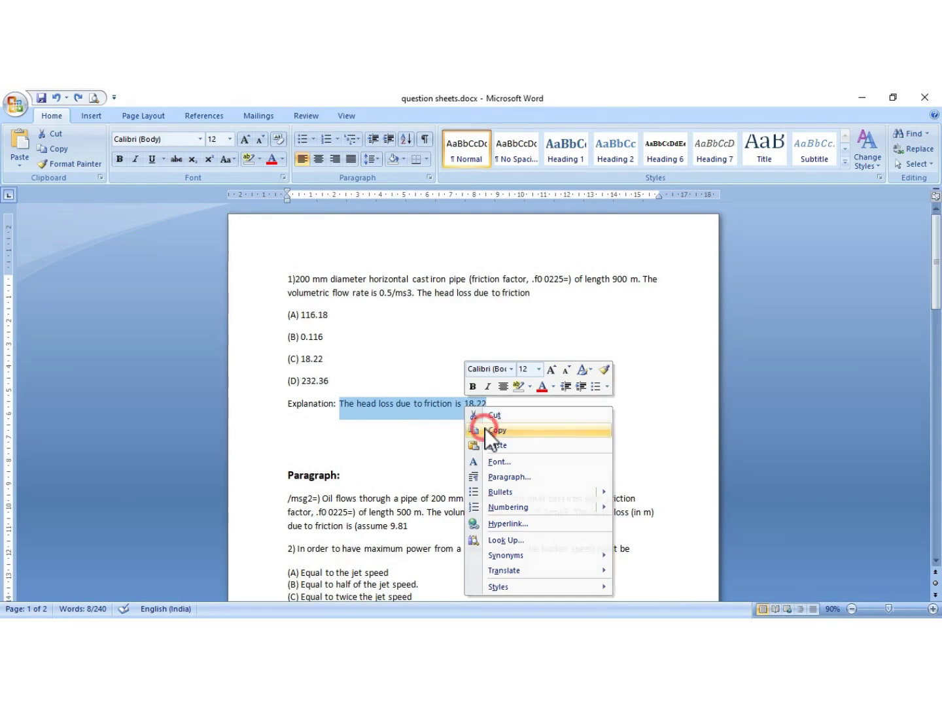
pyautogui.press('super')
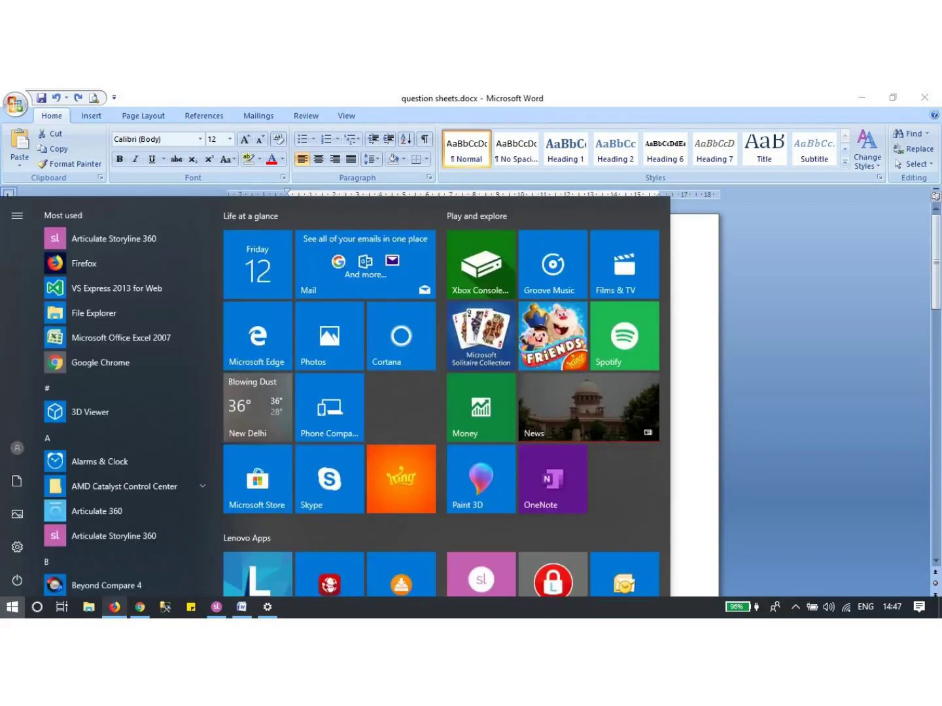
pyautogui.hotkey('alt', 'Tab')
pyautogui.click(329, 329)
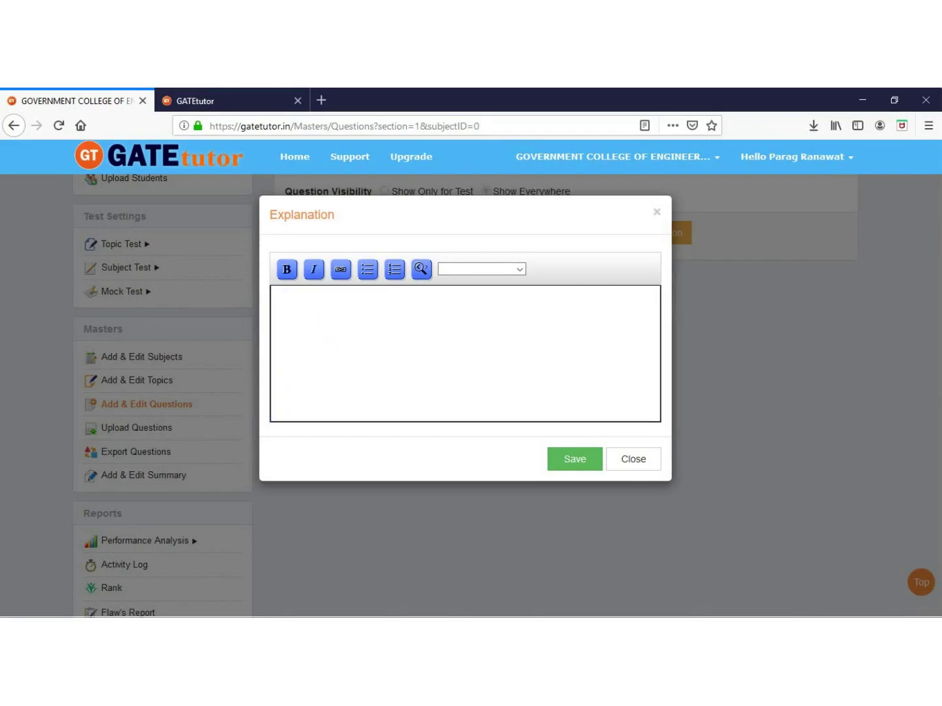
pyautogui.rightClick(331, 331)
pyautogui.click(364, 387)
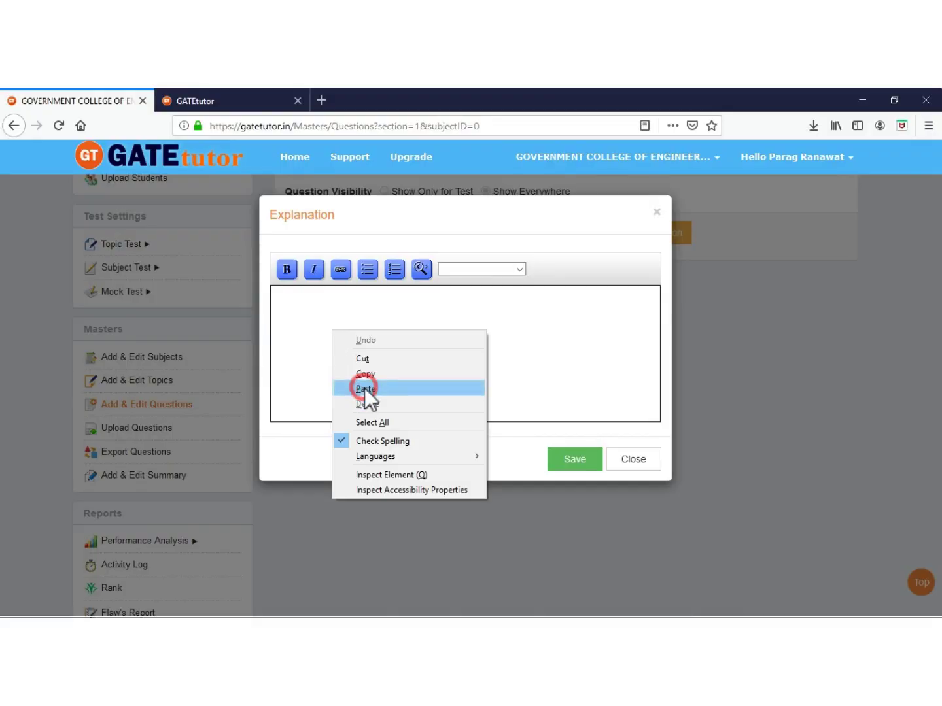
# - Leave the explanation's block type at its default, save the explanation and dismiss the confirmation
pyautogui.click(519, 268)
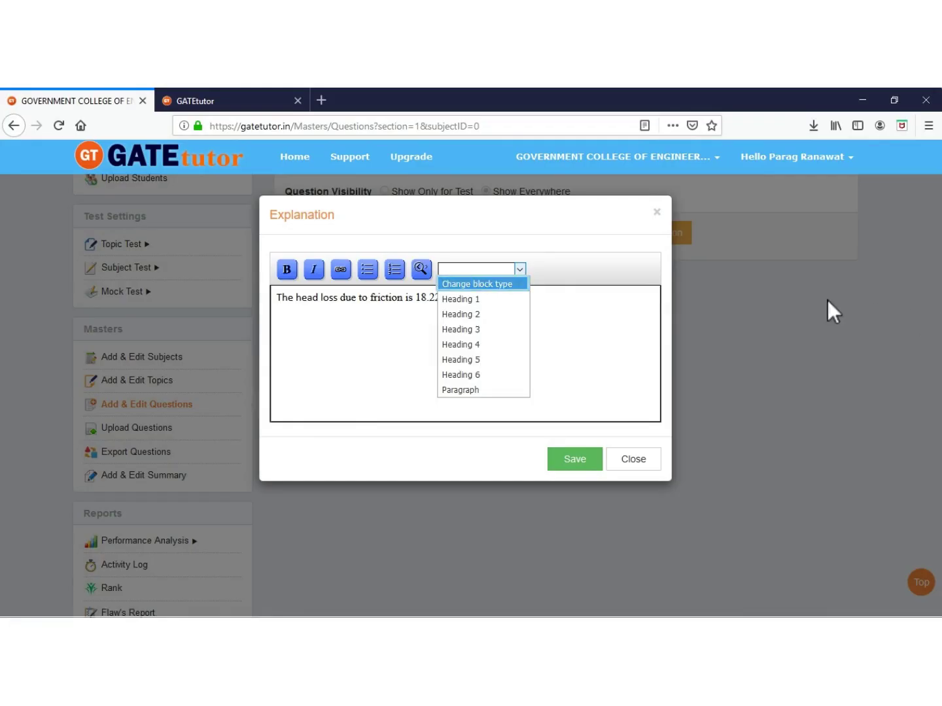
pyautogui.click(507, 283)
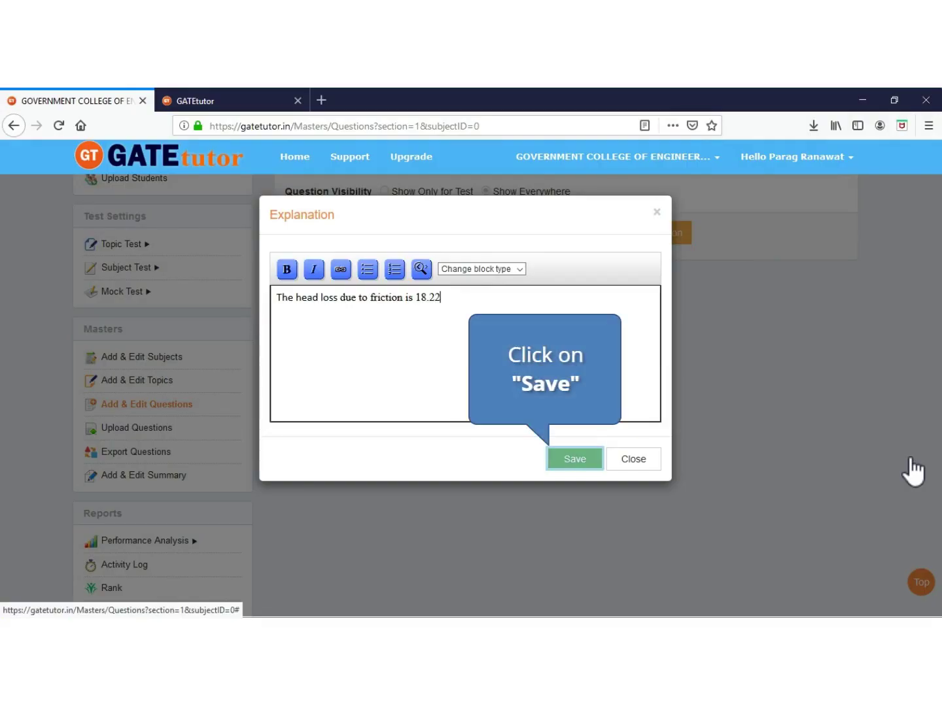
pyautogui.click(567, 457)
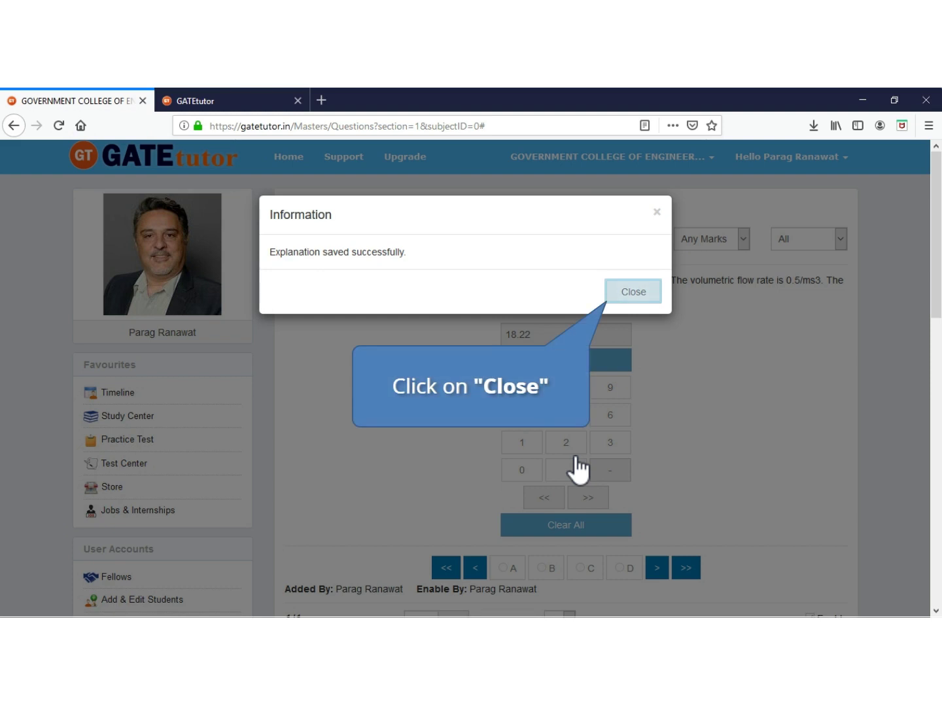
pyautogui.click(631, 292)
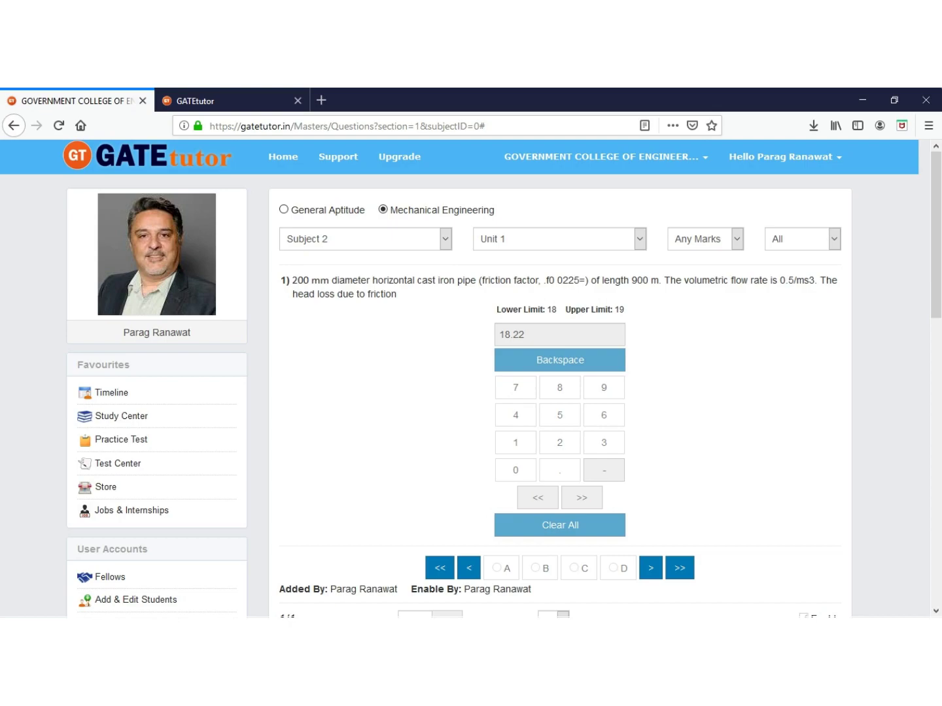
# - Review the saved question's text and its Added By and Enable By details, and open its explanation
pyautogui.moveTo(293, 280); pyautogui.dragTo(410, 305)
pyautogui.click(420, 306)
pyautogui.scroll(-3, 421, 306)
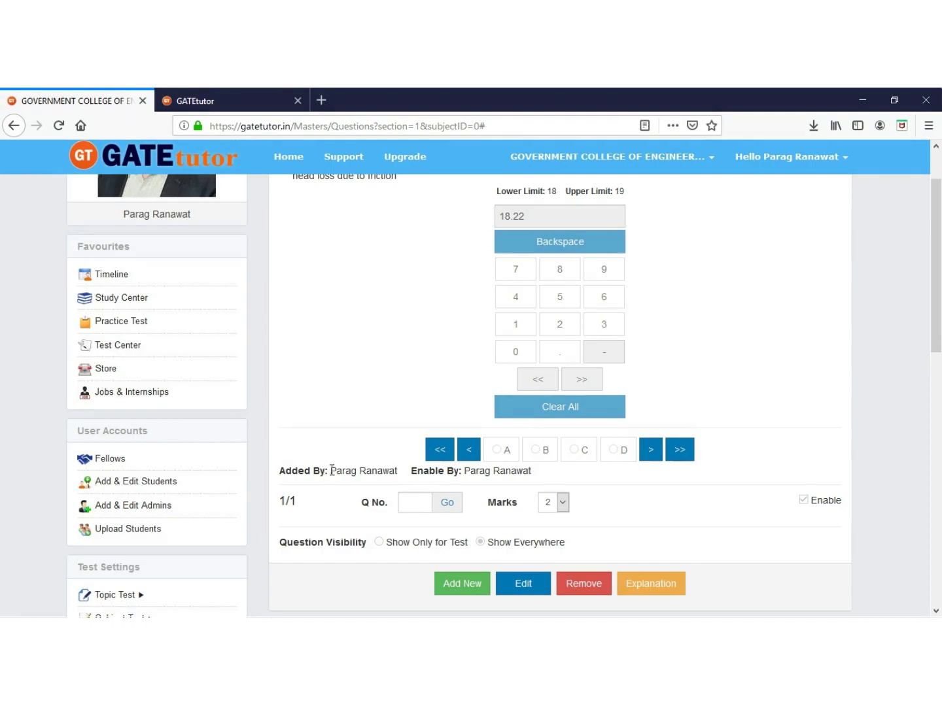
pyautogui.moveTo(325, 471); pyautogui.dragTo(401, 472)
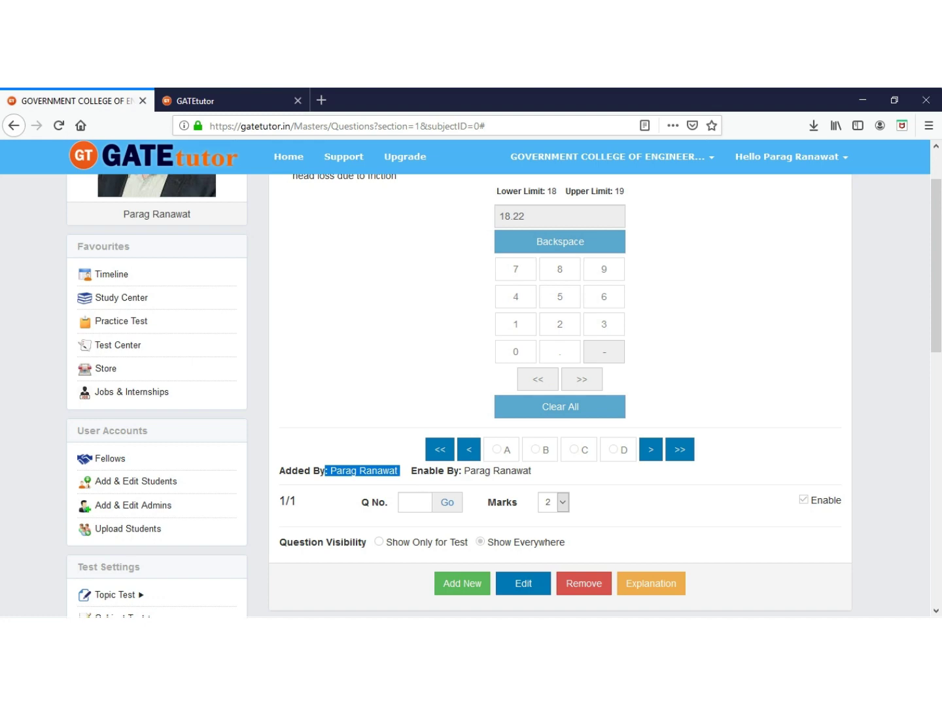
pyautogui.moveTo(463, 471); pyautogui.dragTo(531, 471)
pyautogui.scroll(-2, 552, 482)
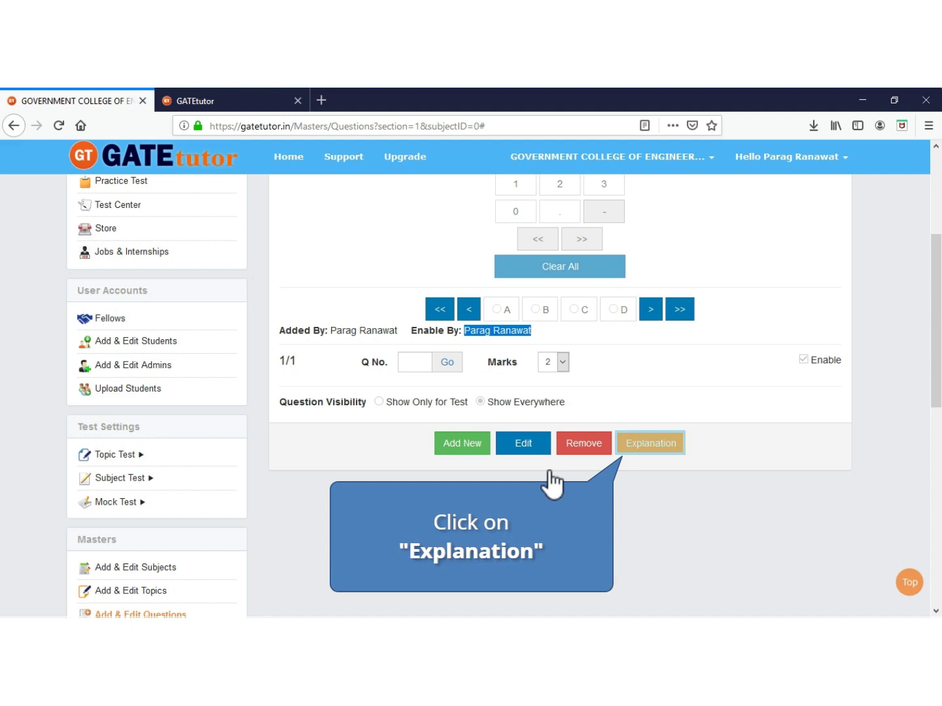
pyautogui.click(641, 445)
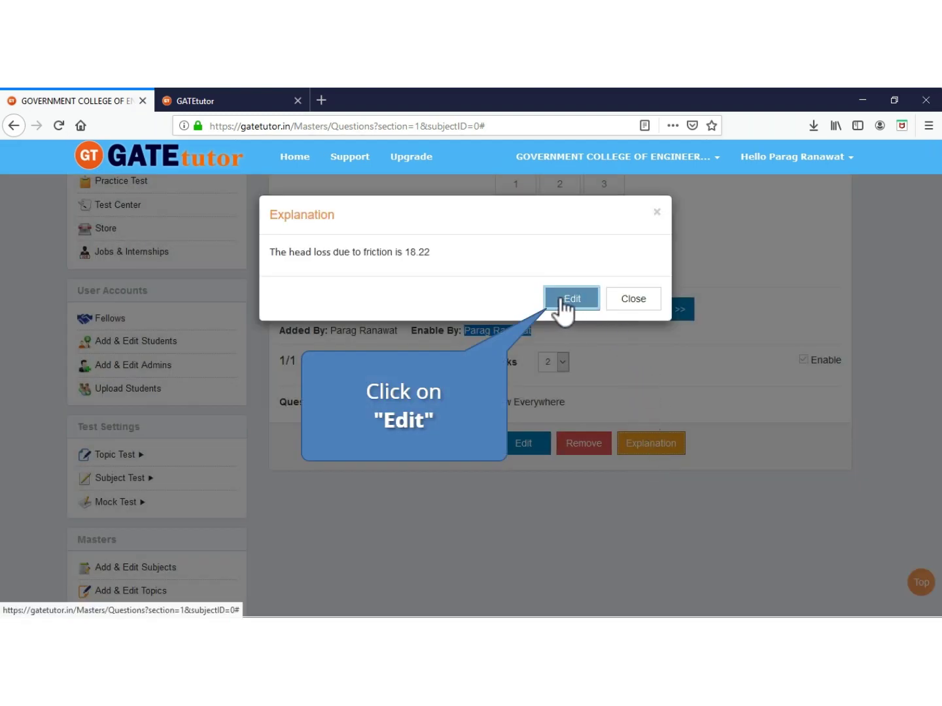
# - Open the question's explanation for editing, update it with its text left as is, and dismiss the confirmation
pyautogui.click(559, 299)
pyautogui.click(560, 300)
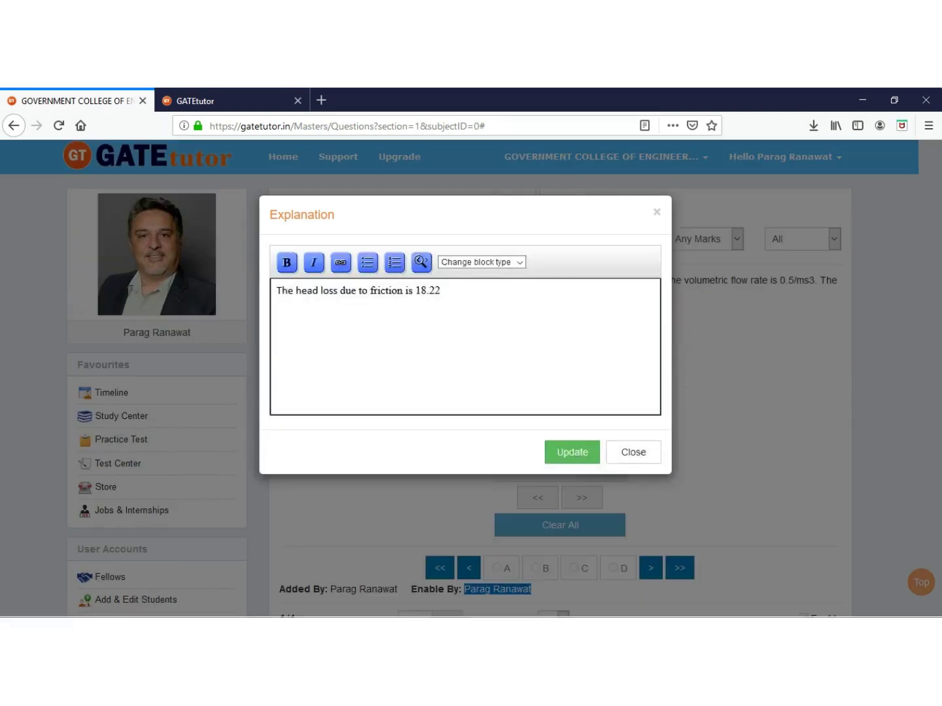
pyautogui.click(438, 298)
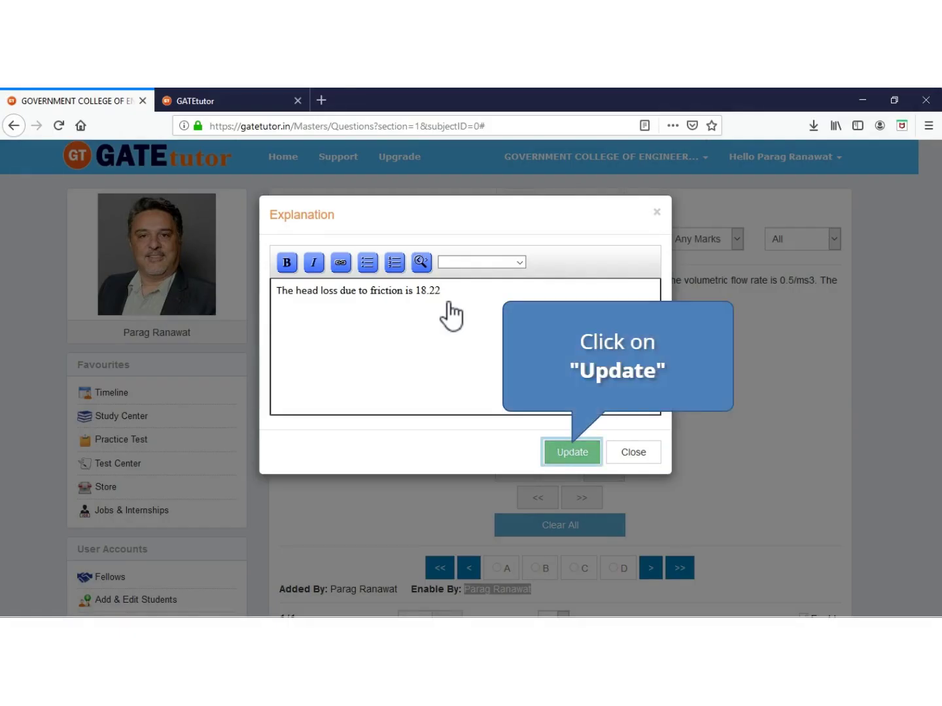
pyautogui.click(563, 451)
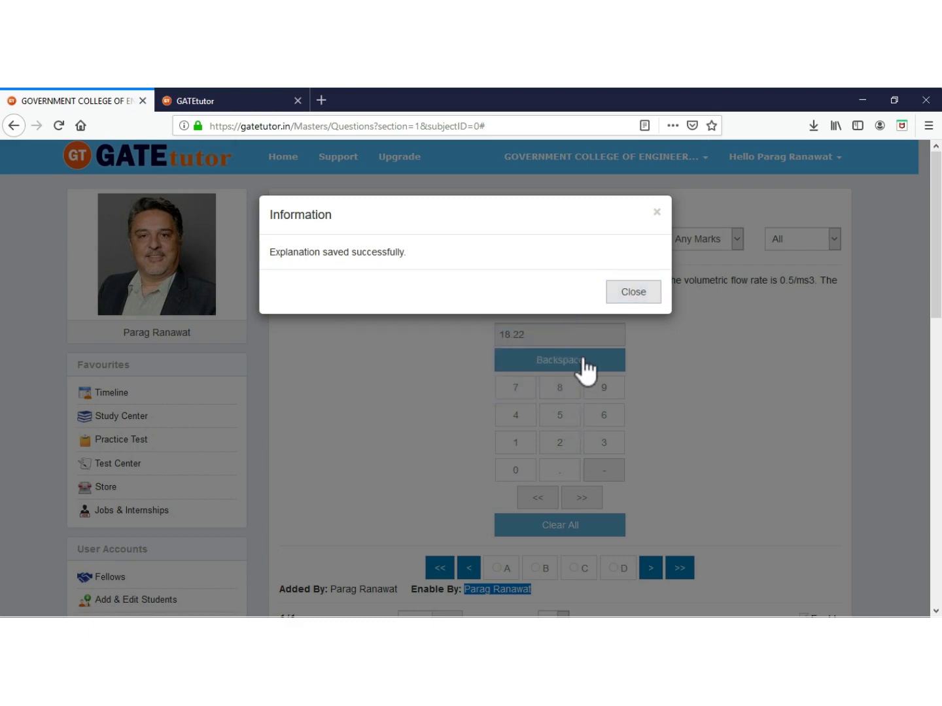
pyautogui.click(632, 292)
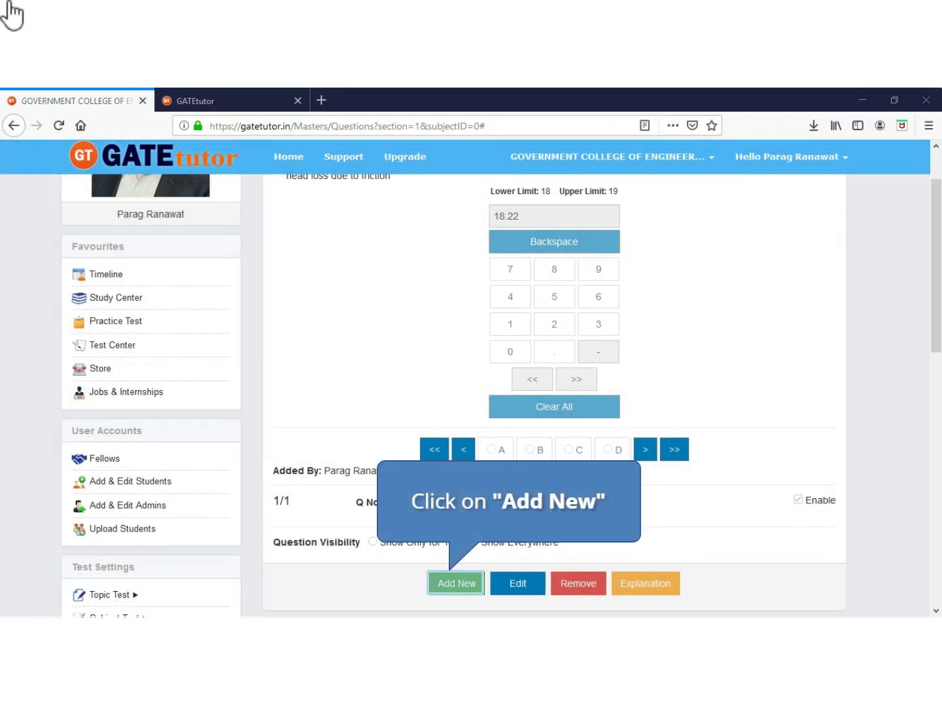
# - Add a new question under Subject 2, Unit 1 and mark it as a paragraph question
pyautogui.click(456, 583)
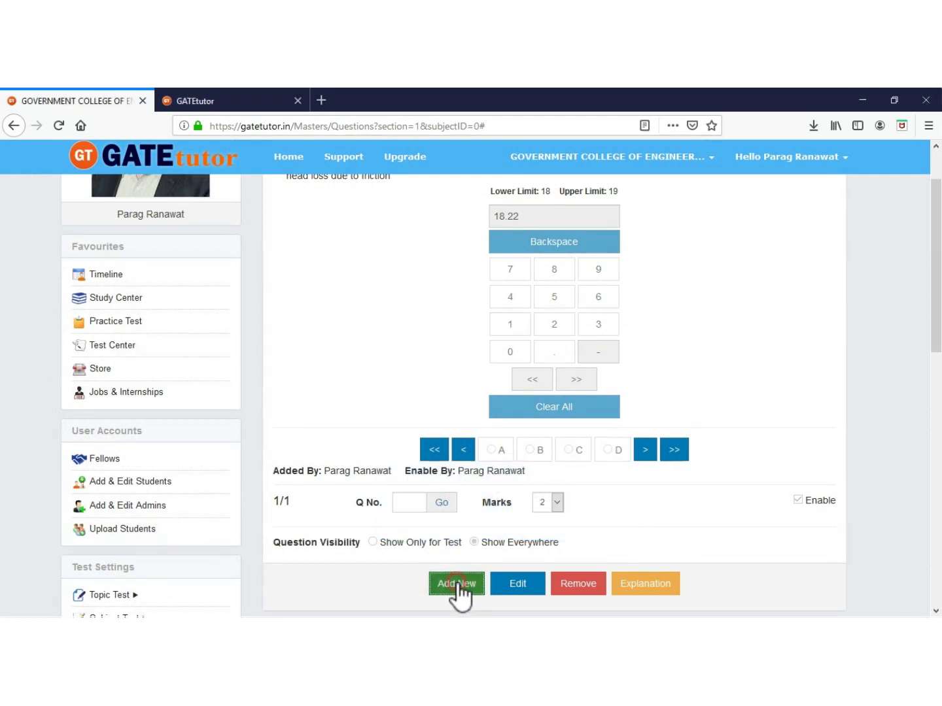
pyautogui.scroll(3, 472, 353)
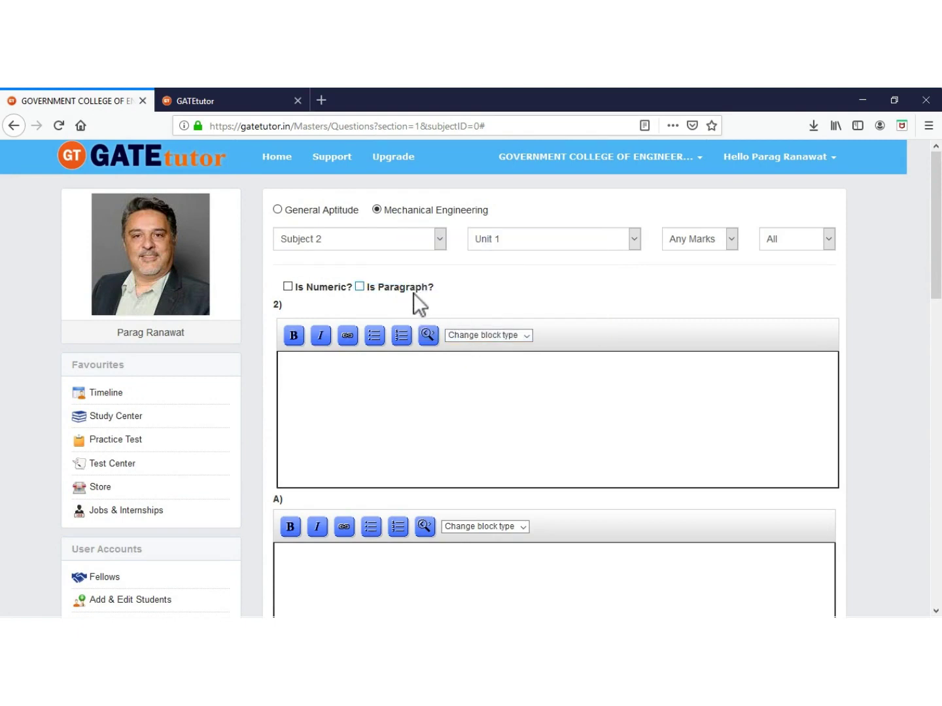
pyautogui.click(359, 287)
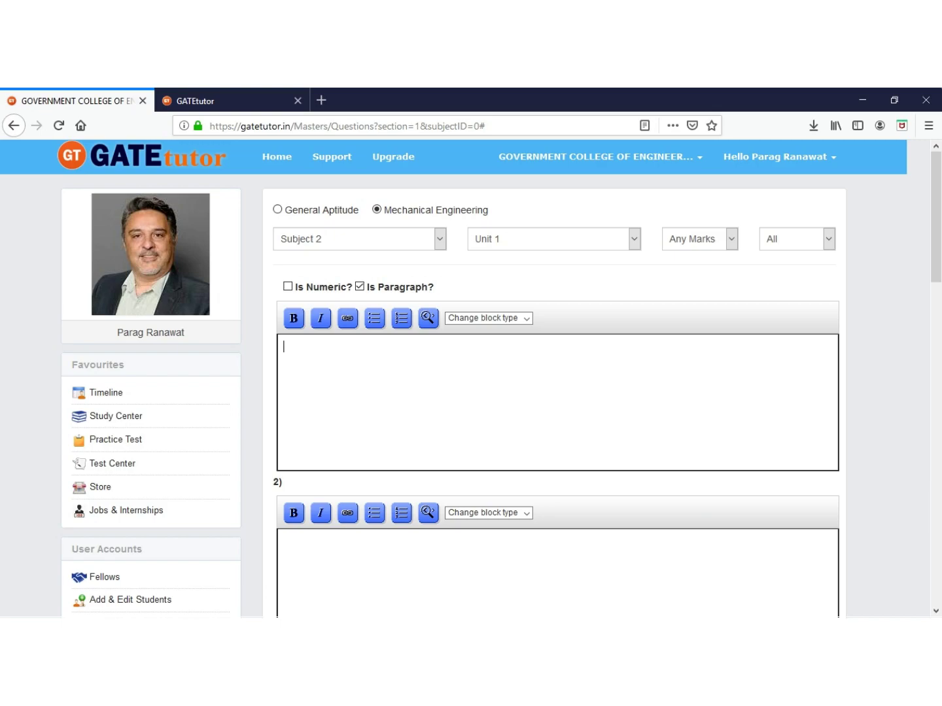
# - Copy the paragraph starting "Oil flows thorugh a pipe of 200 mm diameter" from the Word document and paste it into the new question's paragraph editor
pyautogui.press('super')
pyautogui.hotkey('alt', 'Tab')
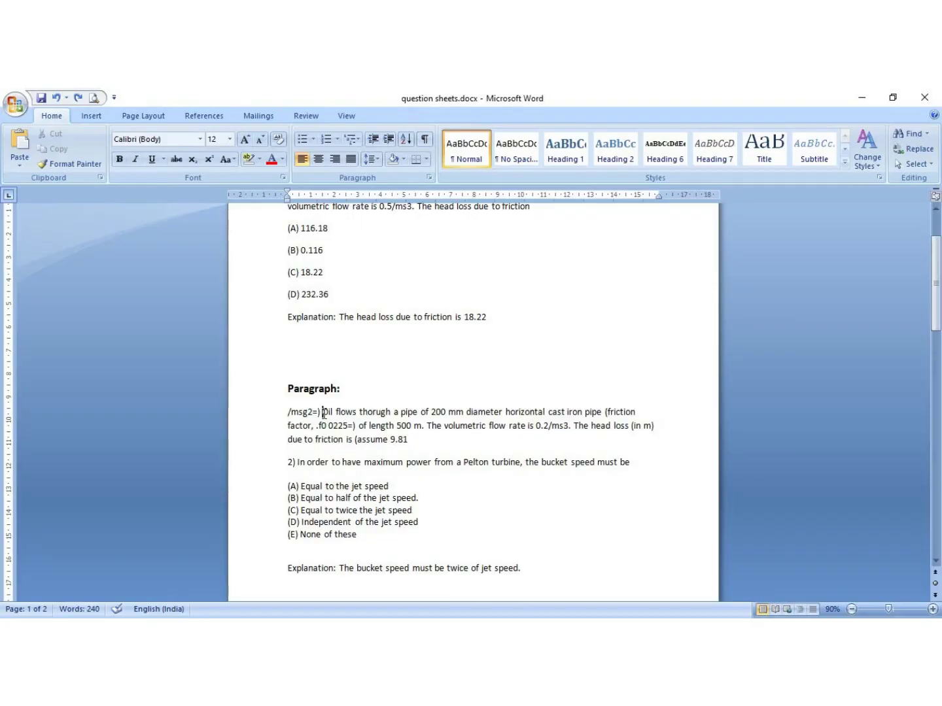
pyautogui.moveTo(324, 413); pyautogui.dragTo(407, 440)
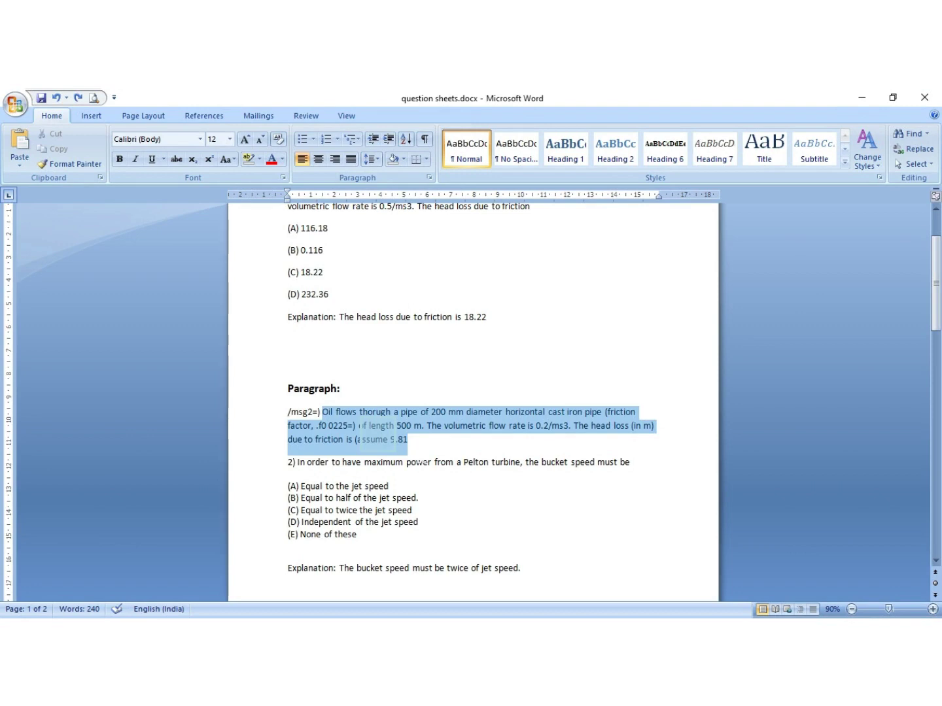
pyautogui.rightClick(378, 438)
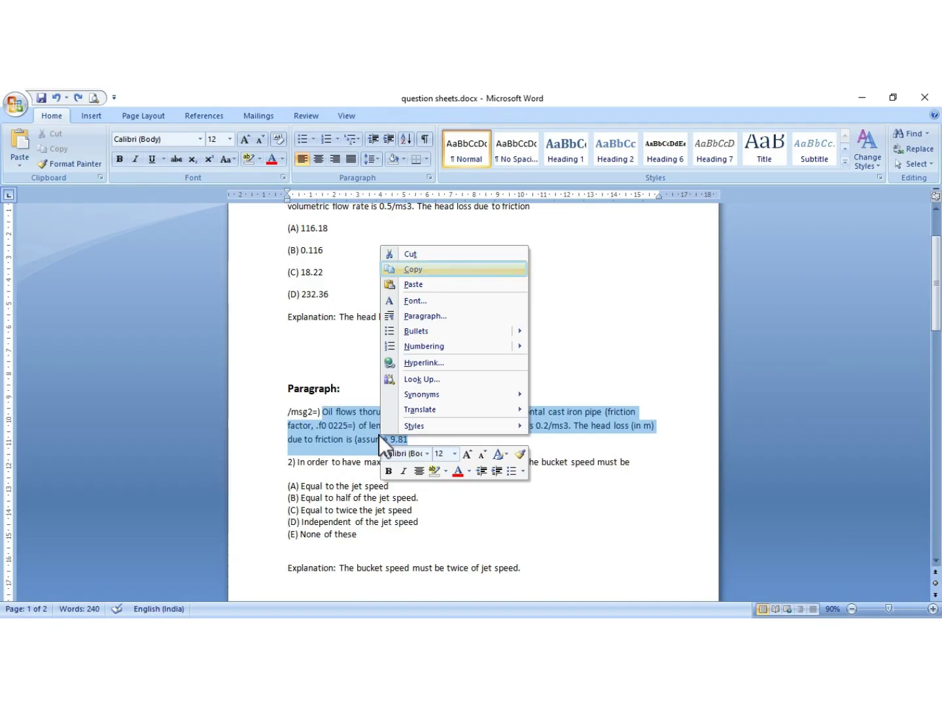
pyautogui.click(443, 267)
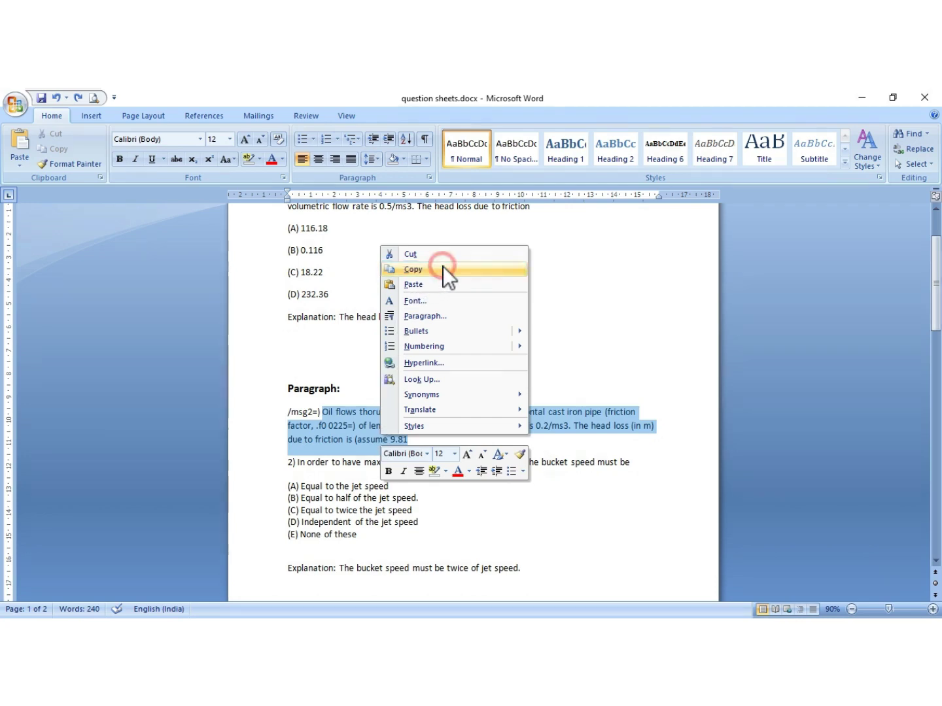
pyautogui.press('super')
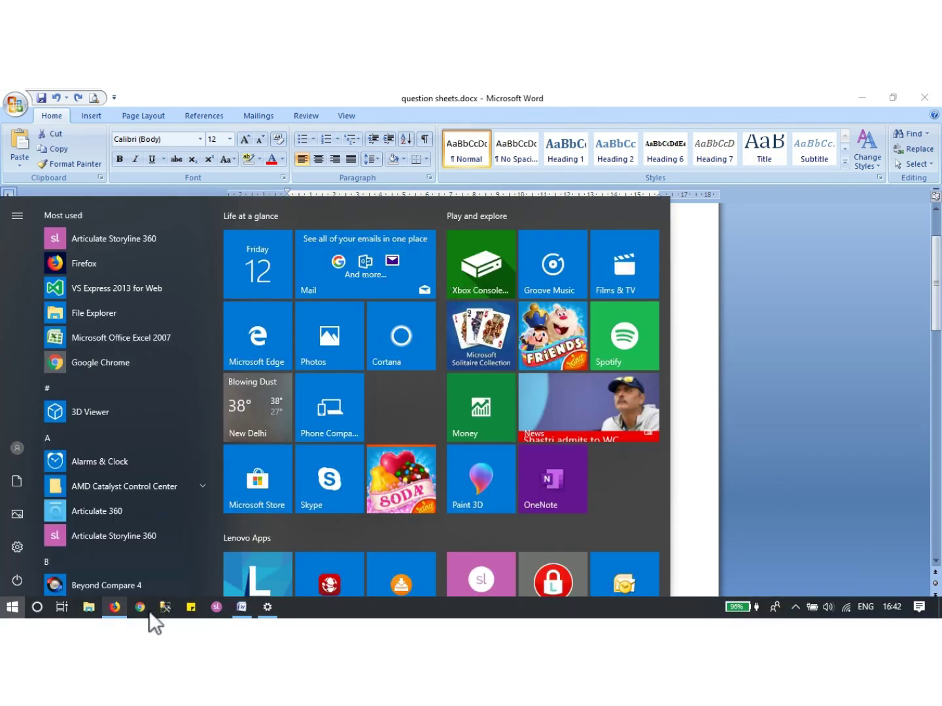
pyautogui.click(115, 611)
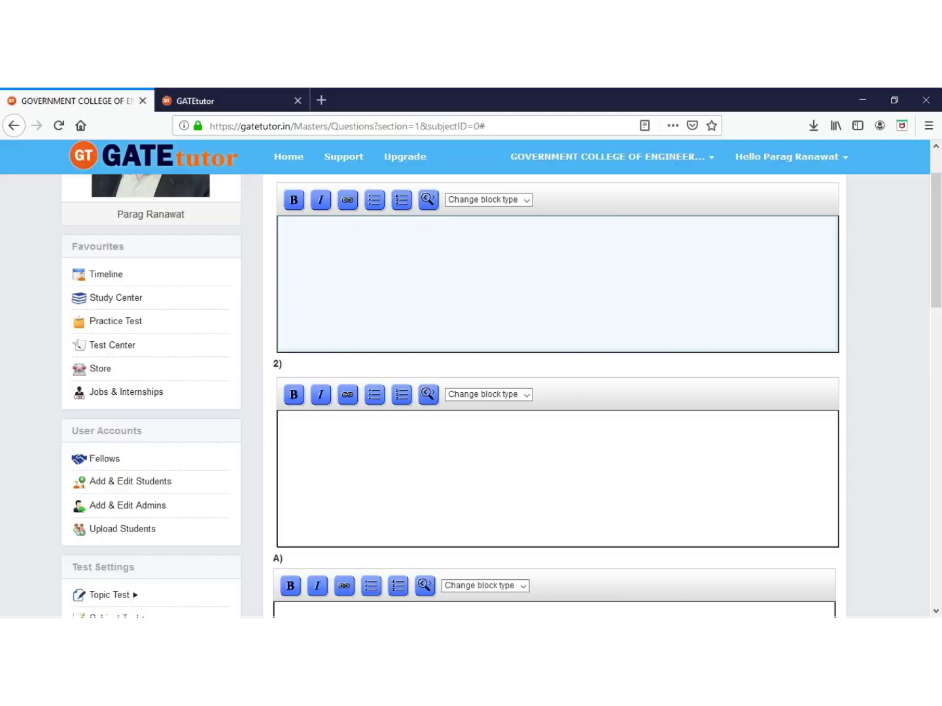
pyautogui.click(326, 293)
pyautogui.rightClick(327, 306)
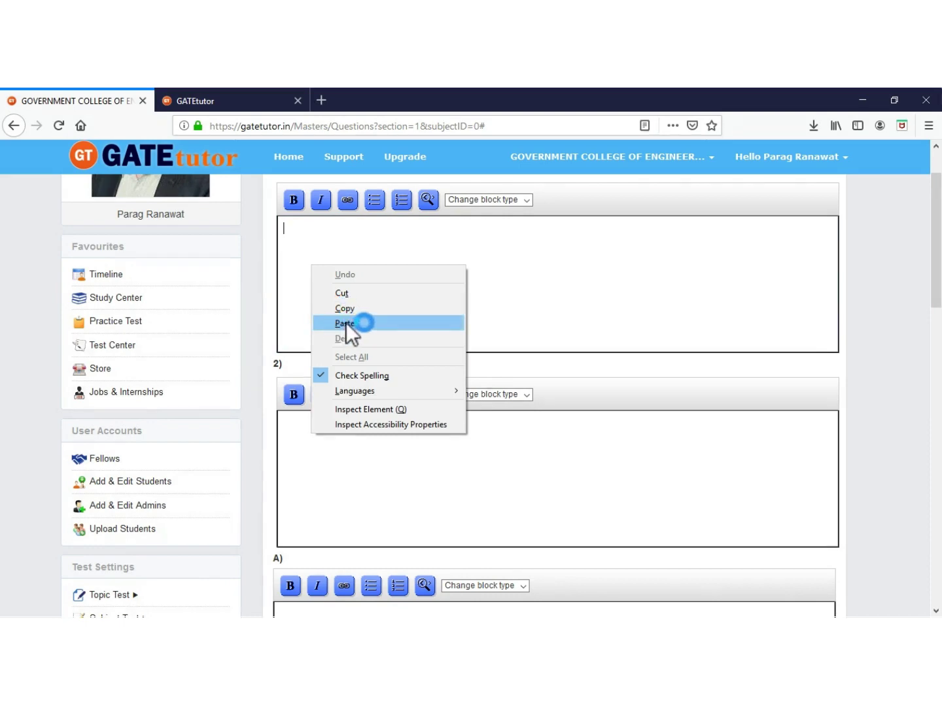
pyautogui.click(346, 322)
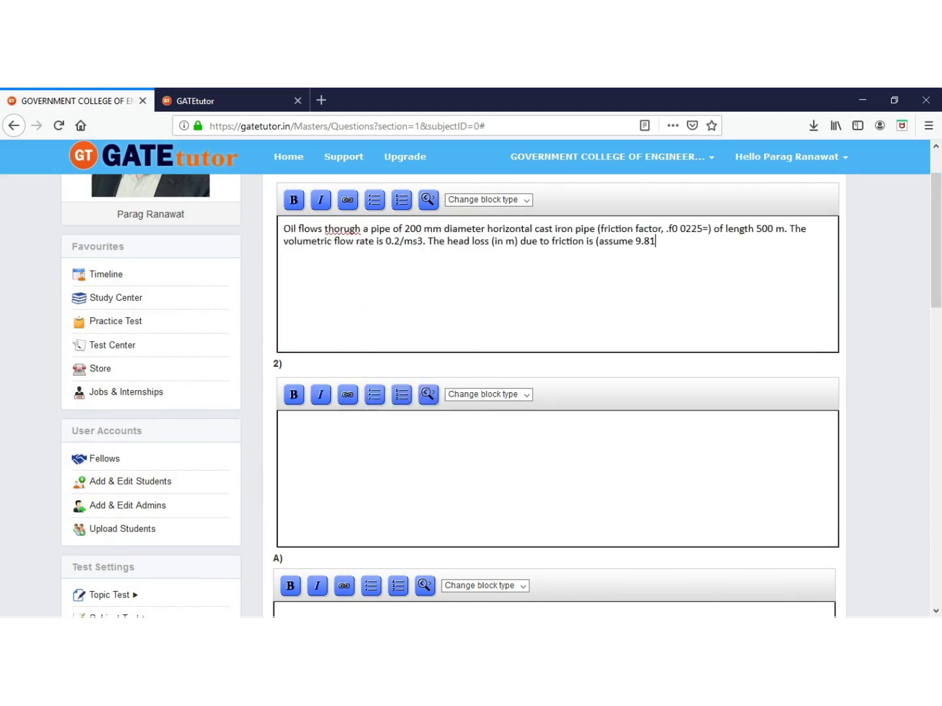
# - Copy "In order to have maximum power from a Pelton turbine, the bucket speed must be" from Word into the question 2 editor
pyautogui.press('super')
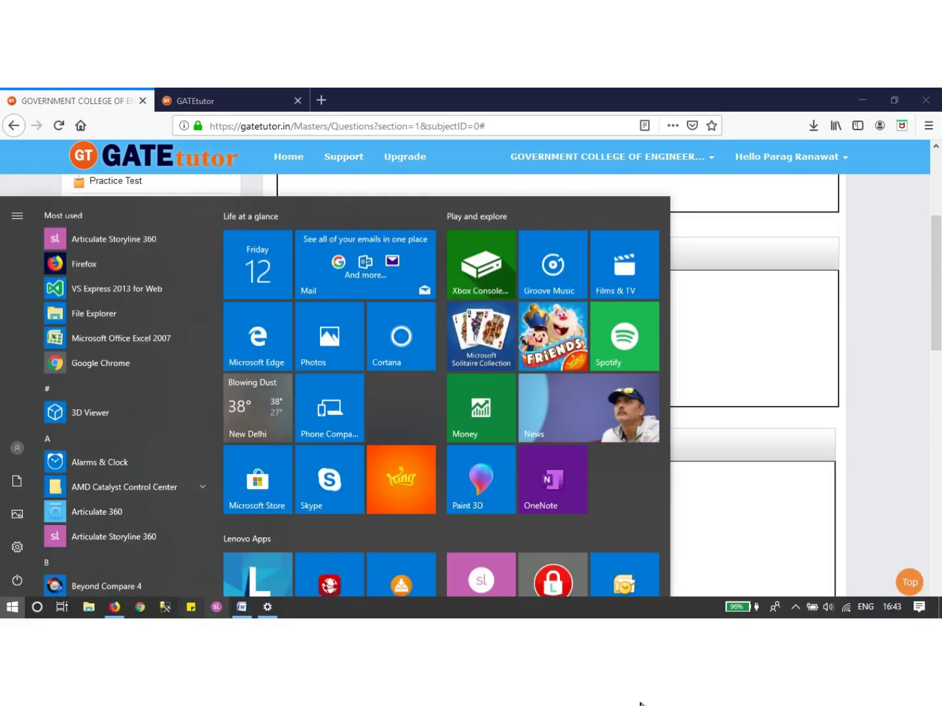
pyautogui.click(242, 606)
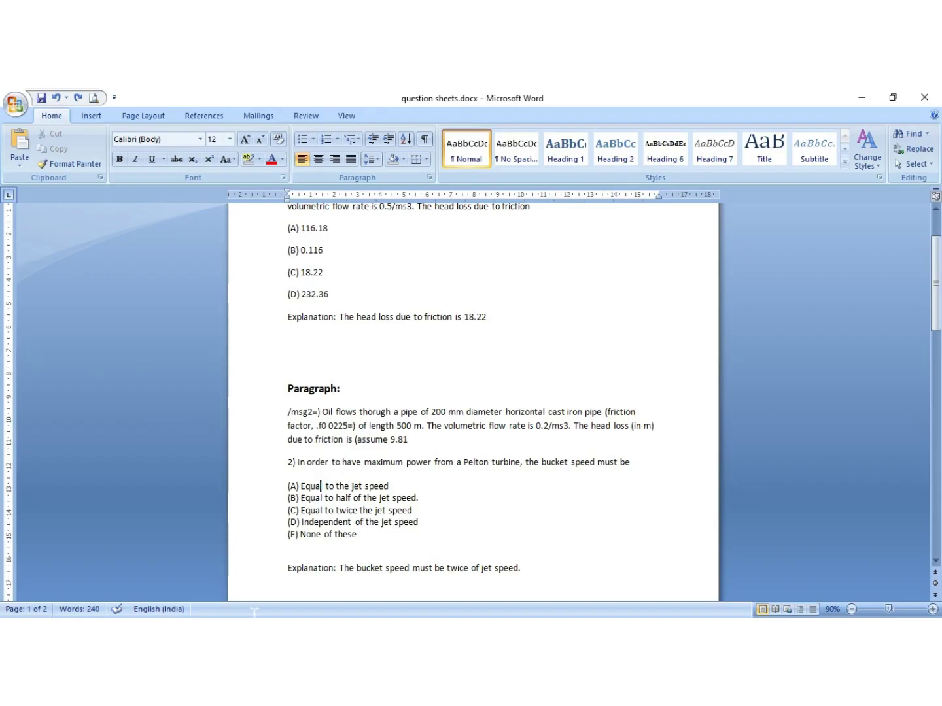
pyautogui.moveTo(295, 462); pyautogui.dragTo(632, 463)
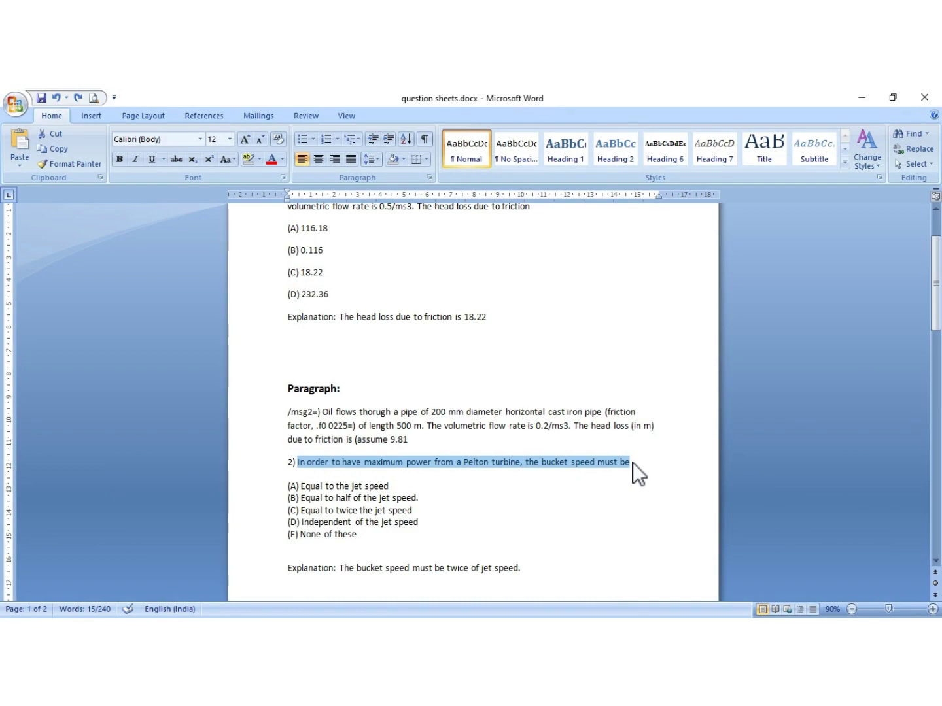
pyautogui.rightClick(593, 465)
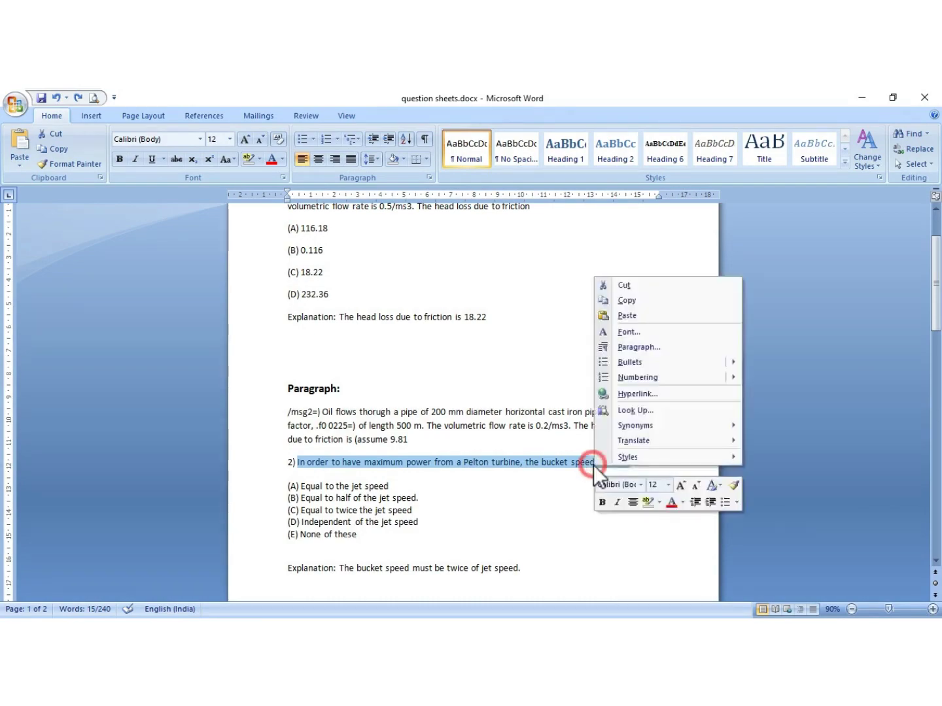
pyautogui.click(637, 302)
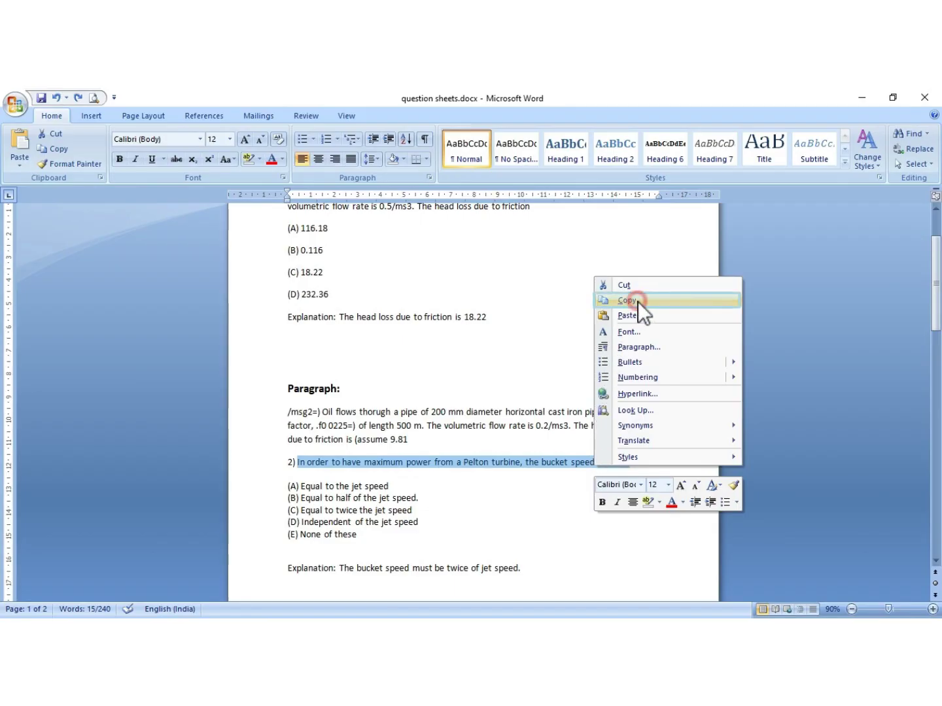
pyautogui.press('super')
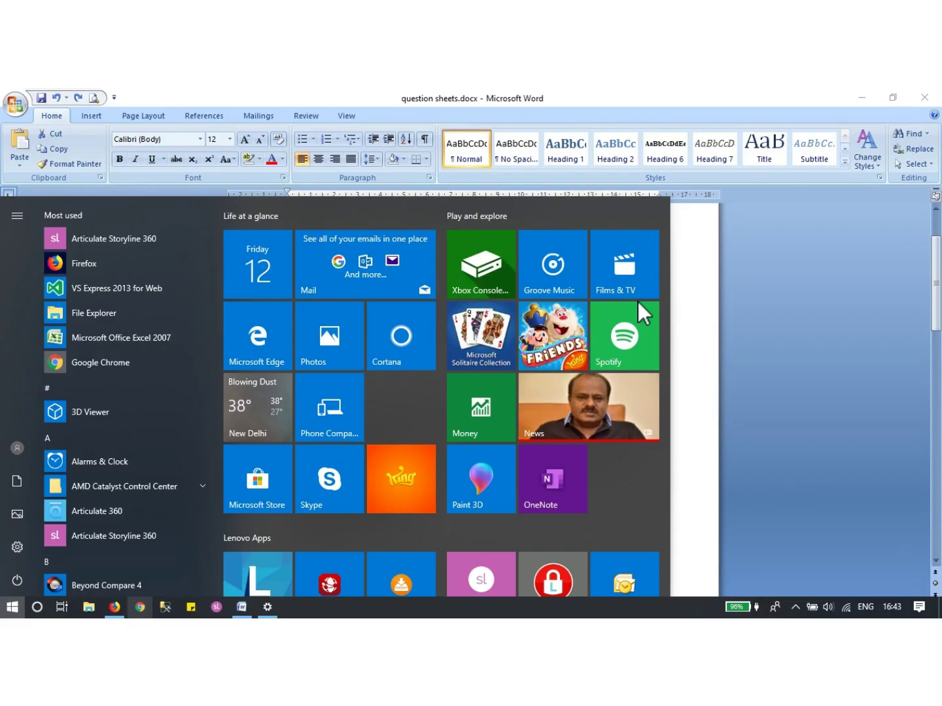
pyautogui.click(116, 607)
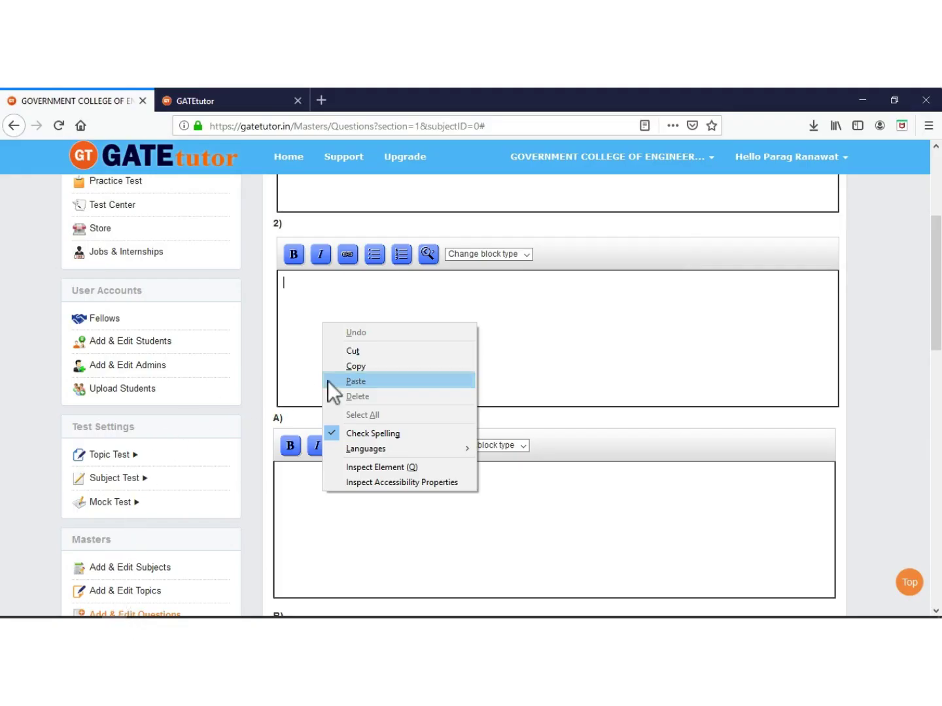
pyautogui.click(367, 380)
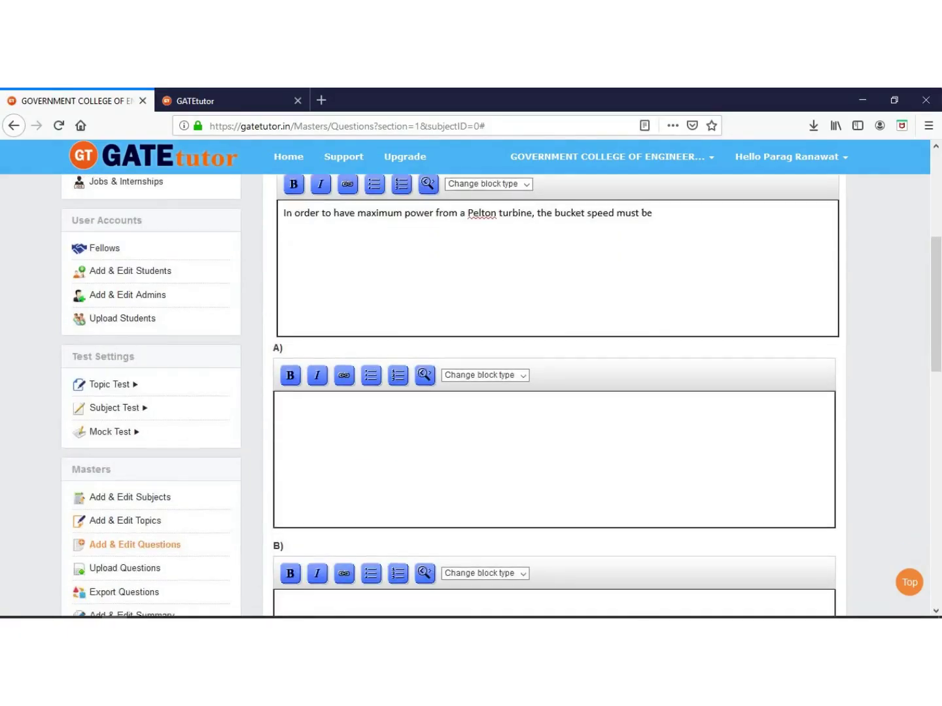
# - Copy the answer "Equal to the jet speed" from question 2 in the Word document and paste it into the option A editor
pyautogui.scroll(-2, 367, 381)
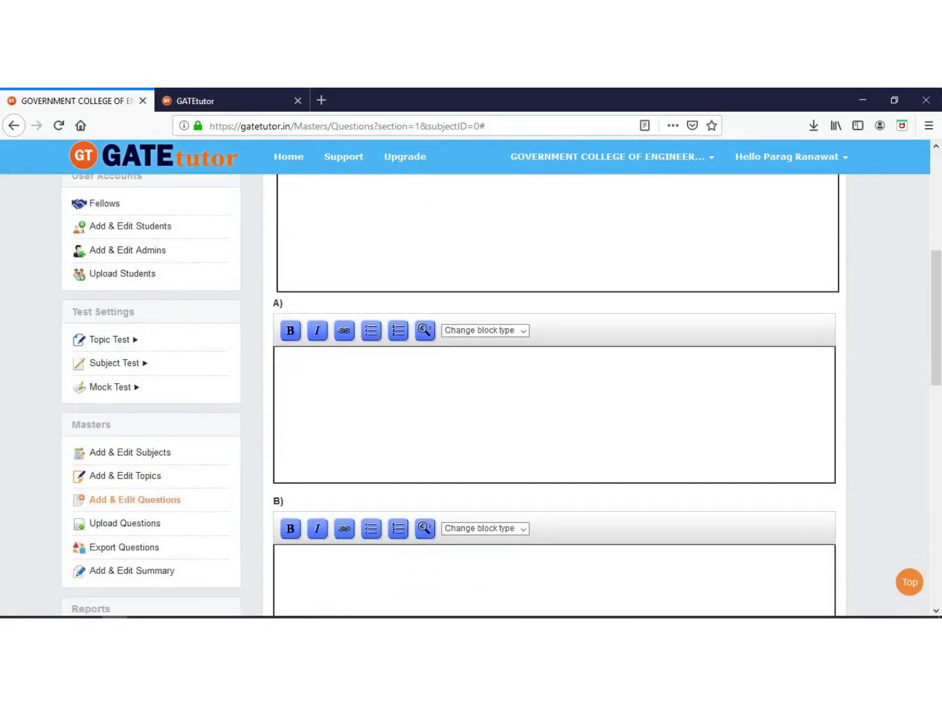
pyautogui.press('super')
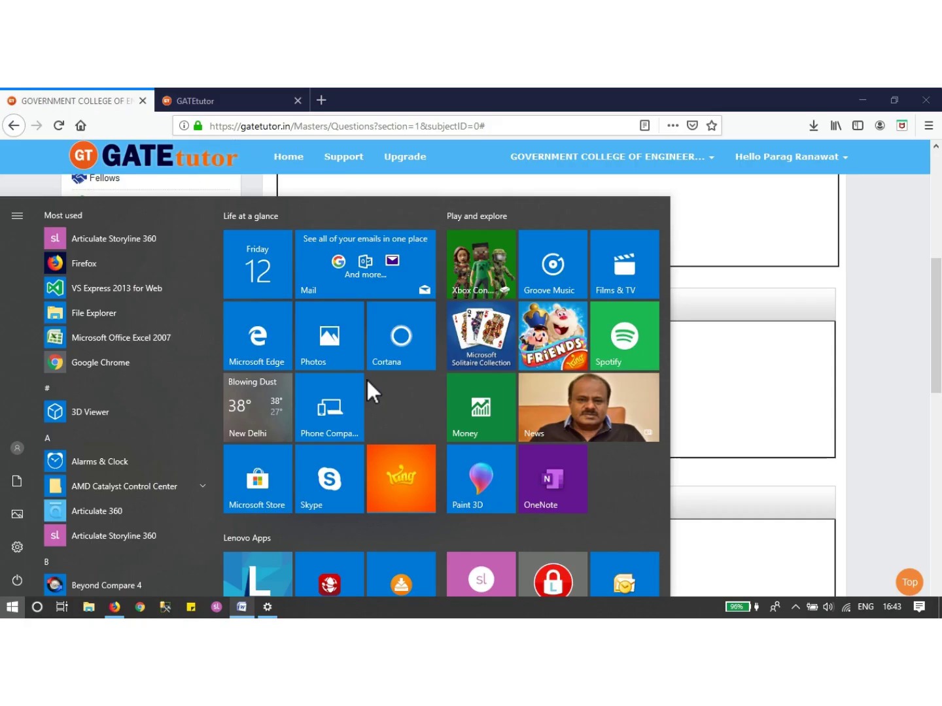
pyautogui.click(245, 609)
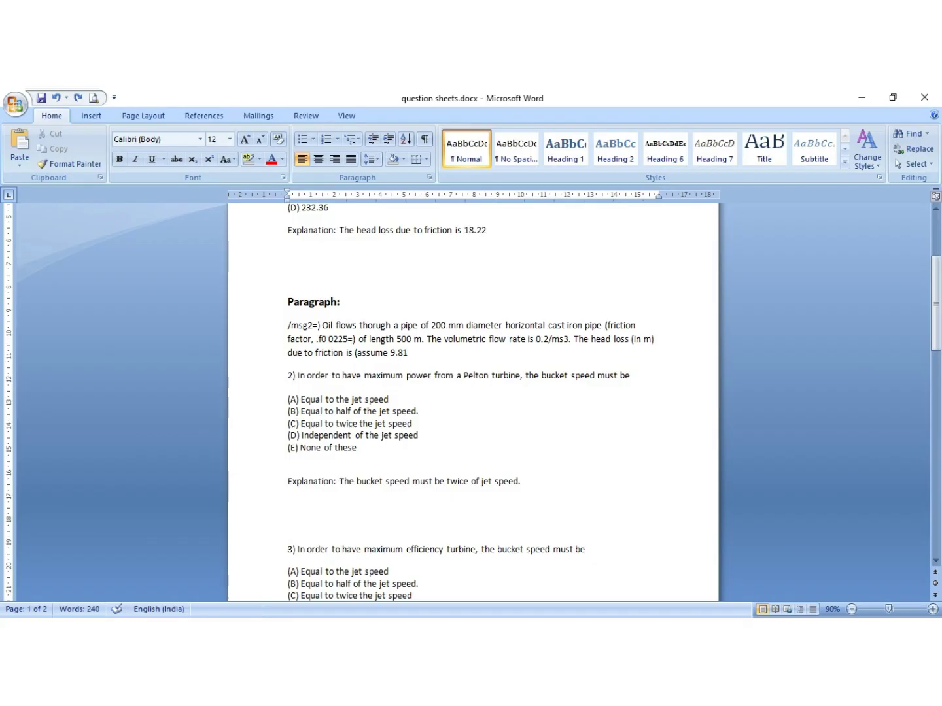
pyautogui.moveTo(300, 399); pyautogui.dragTo(388, 397)
pyautogui.rightClick(374, 399)
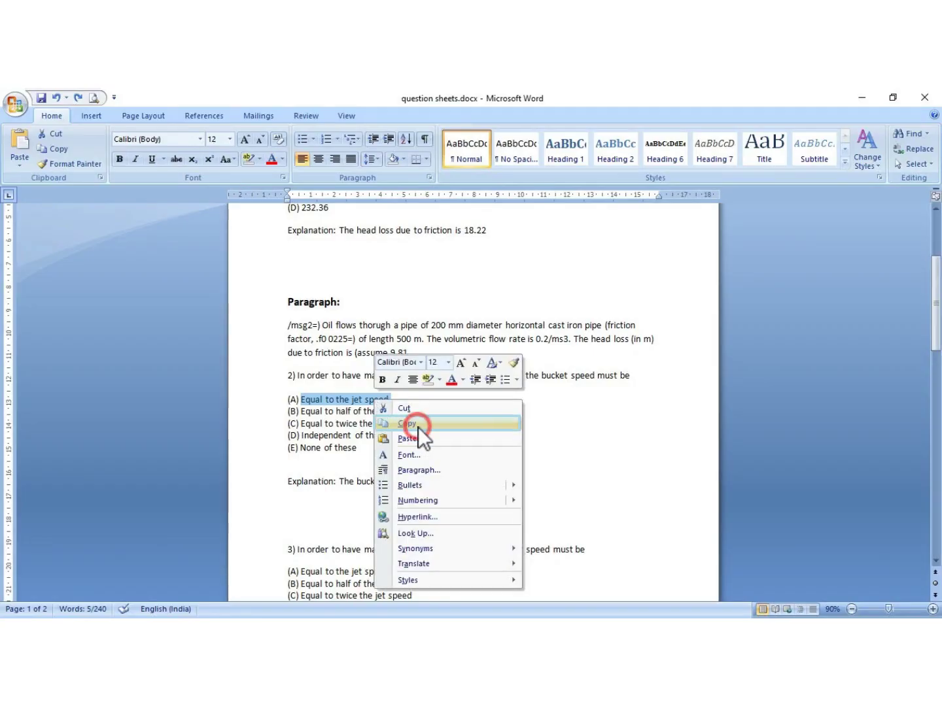
pyautogui.click(418, 427)
pyautogui.press('super')
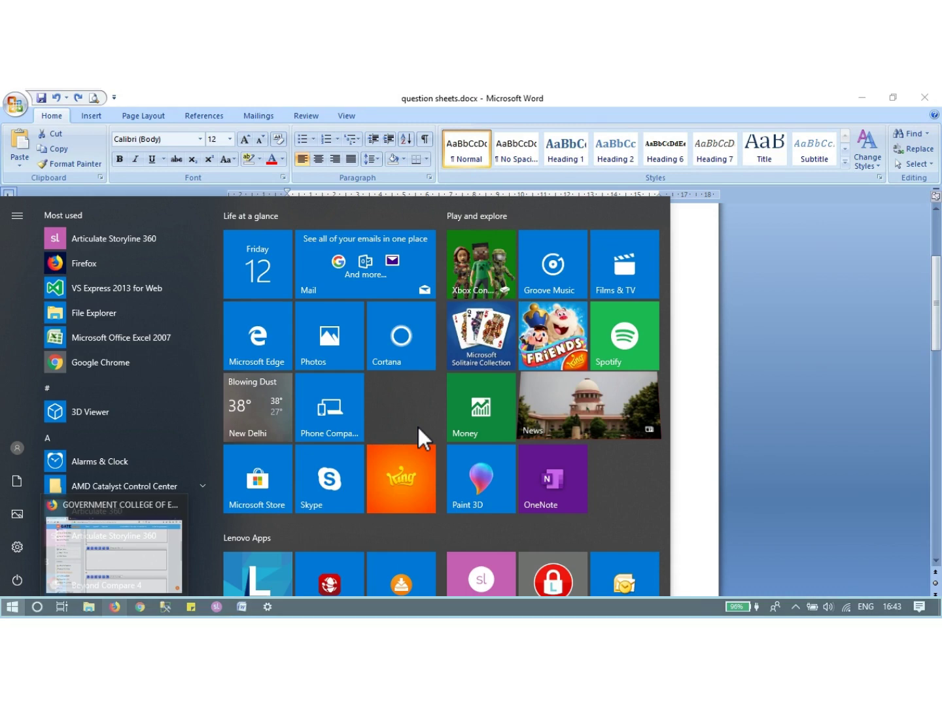
pyautogui.click(118, 609)
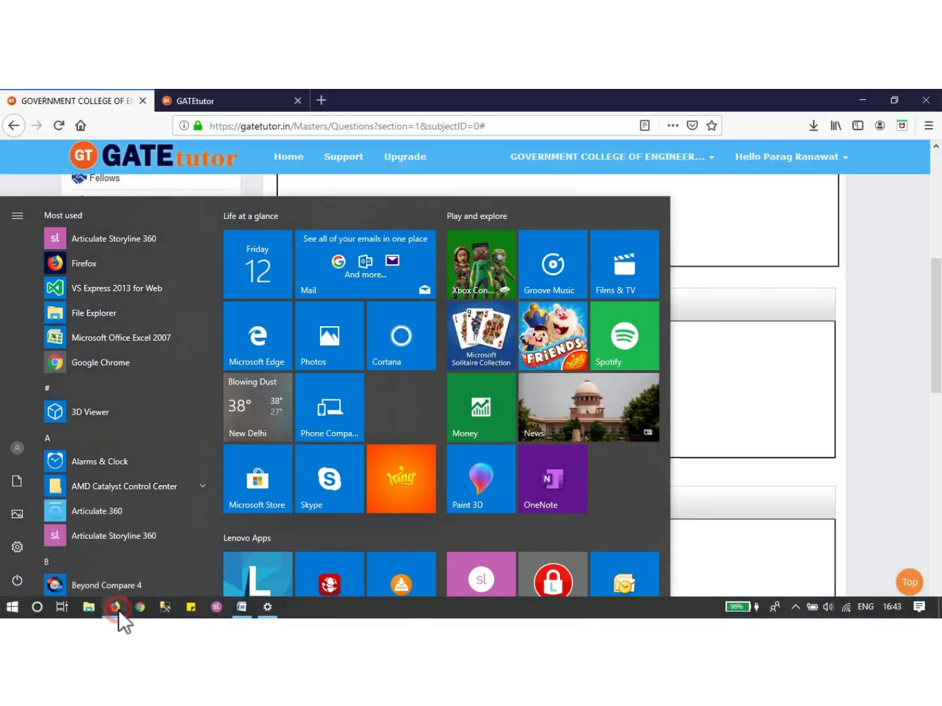
pyautogui.hotkey('shift', 'F10')
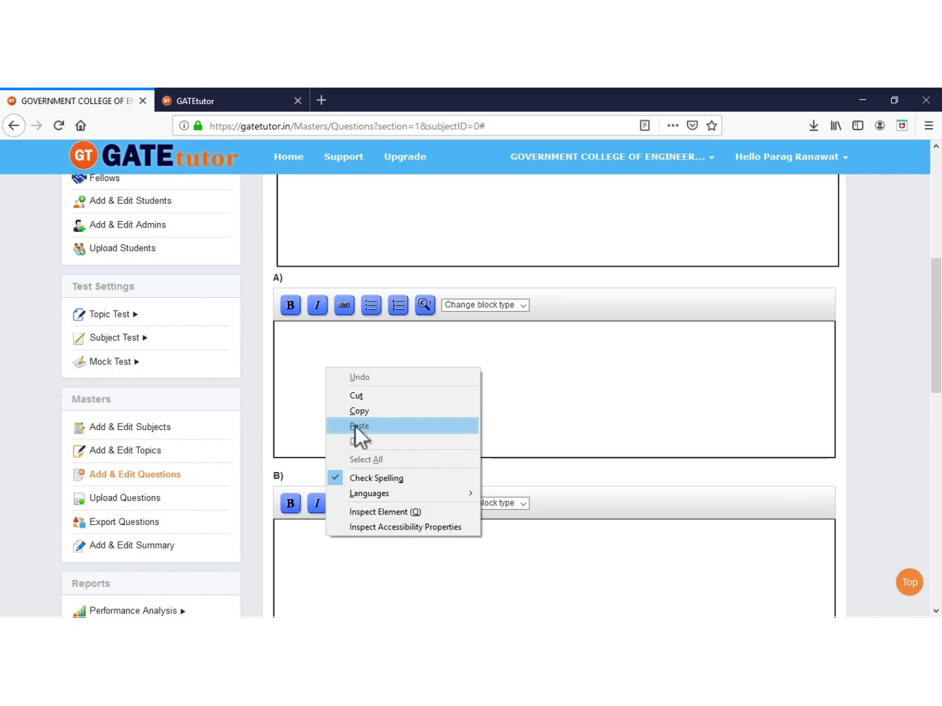
# - Switch to the Word document and copy the question 2 option B text "Equal to half of the jet speed."
pyautogui.press('super')
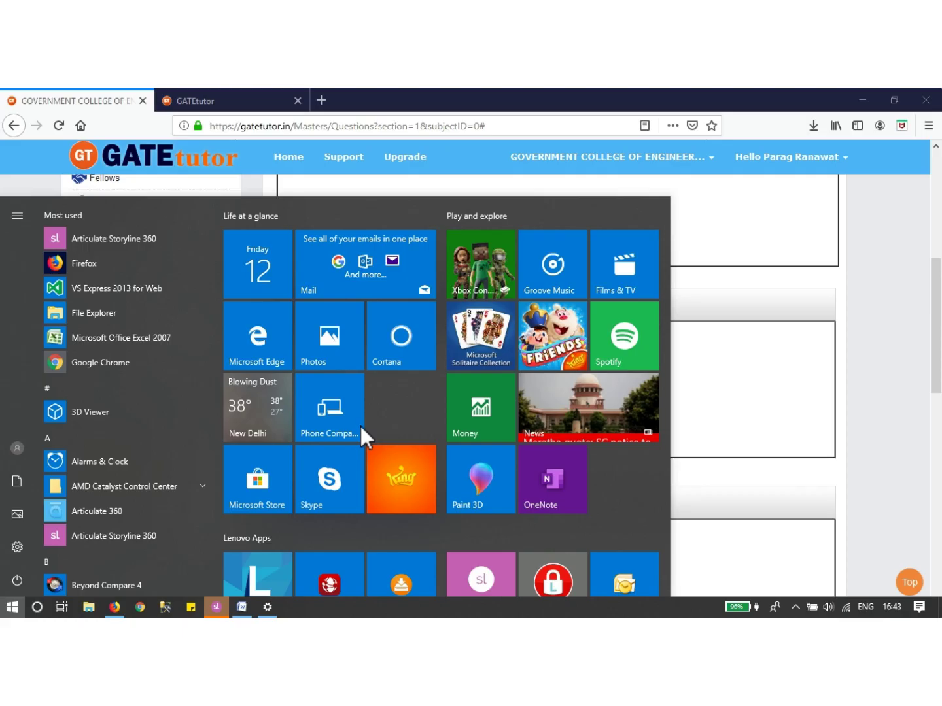
pyautogui.click(236, 608)
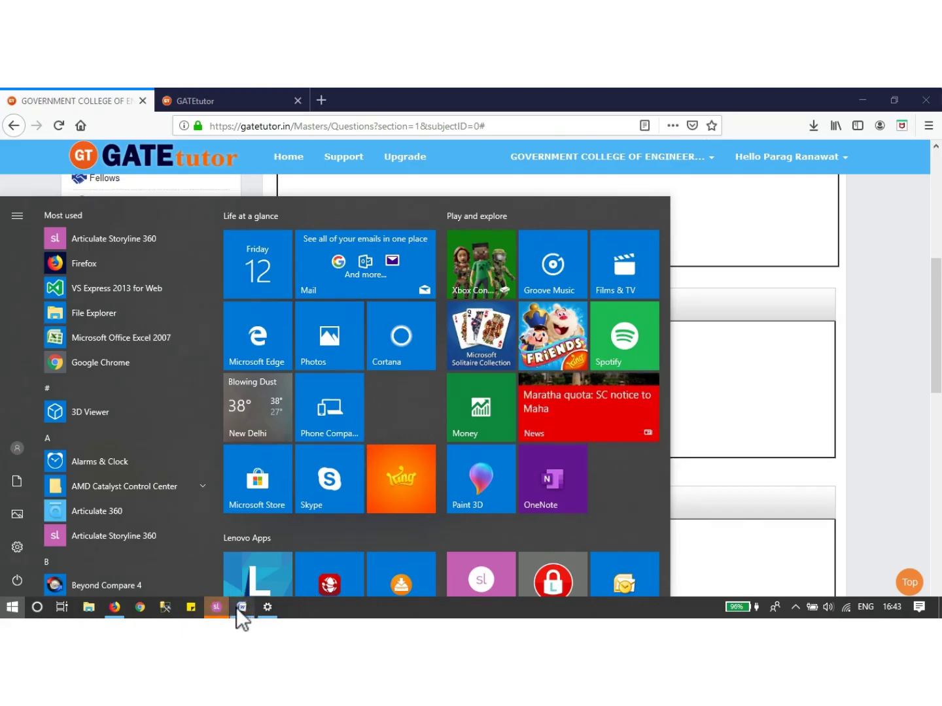
pyautogui.press('Down')
pyautogui.hotkey('shift', 'End')
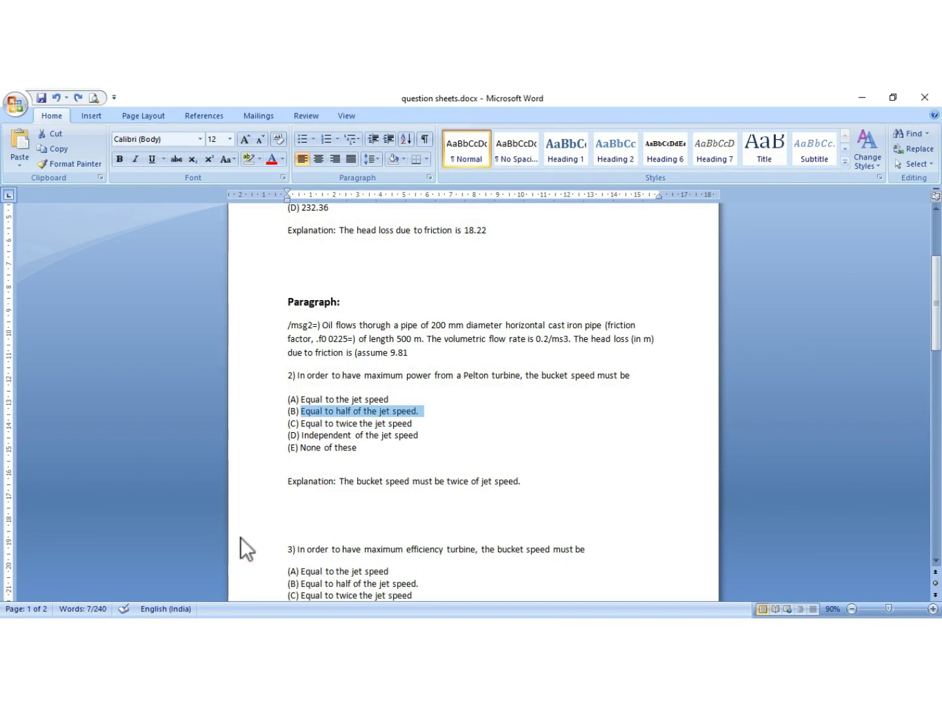
pyautogui.rightClick(401, 412)
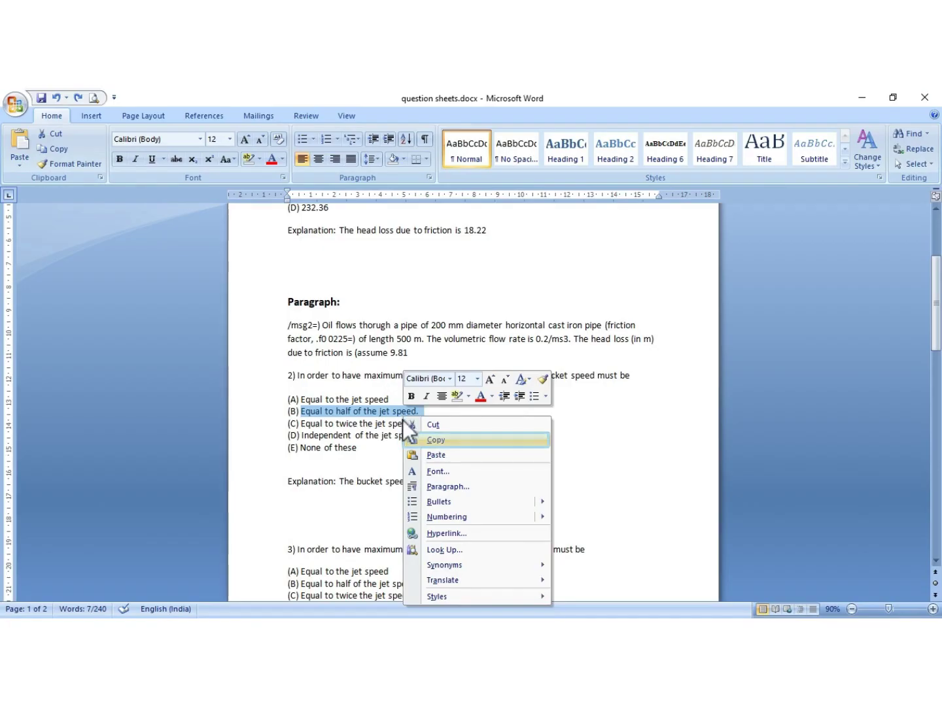
pyautogui.click(434, 441)
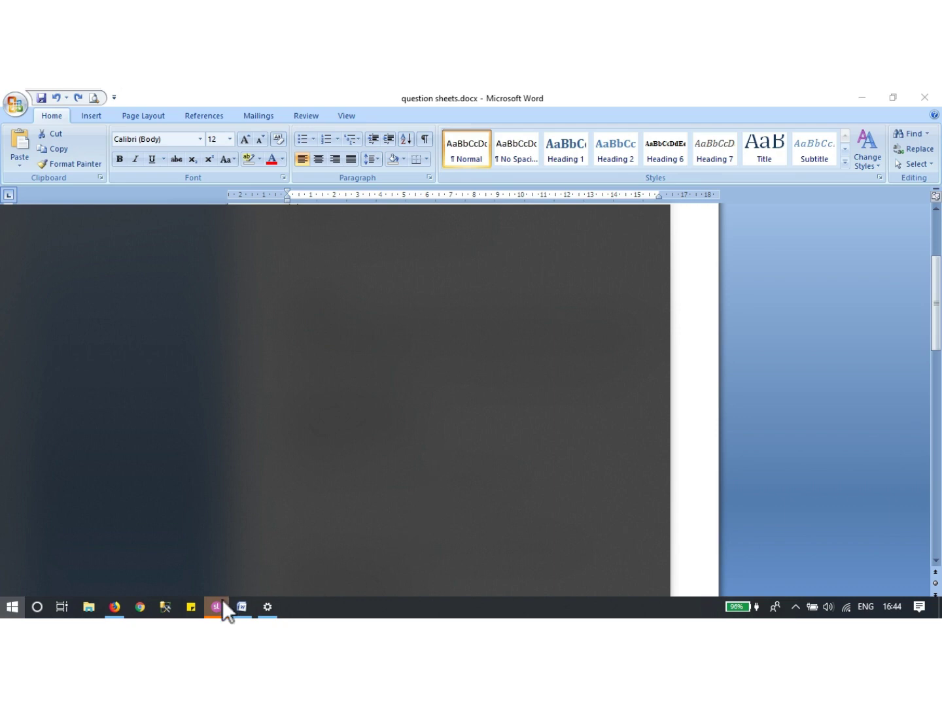
# - Return to the GATEtutor question form in Firefox and paste "Equal to half of the jet speed." into the option B editor
pyautogui.click(122, 606)
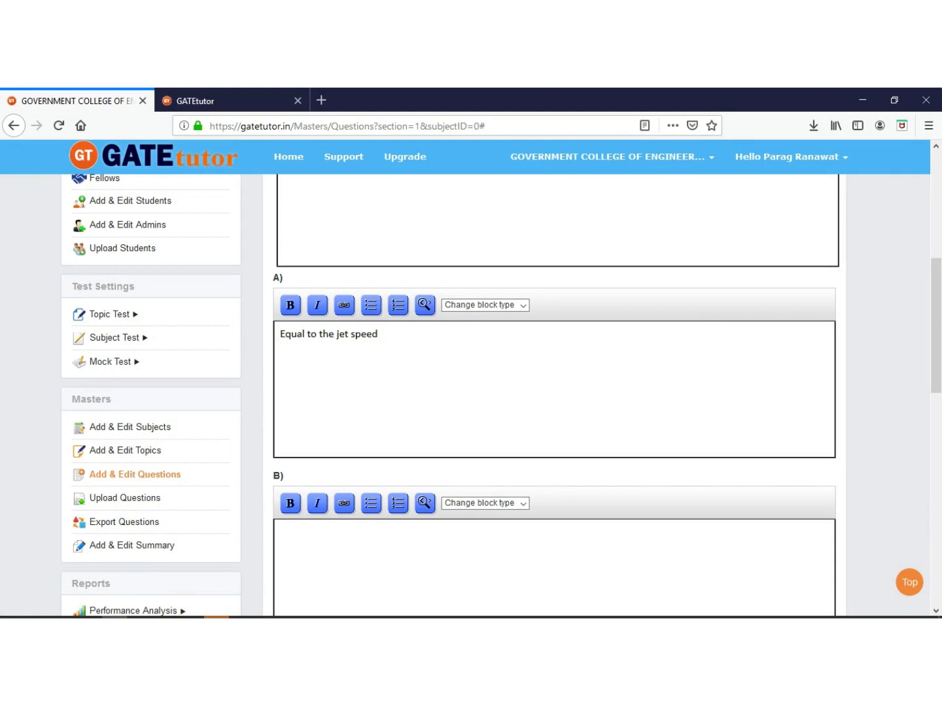
pyautogui.scroll(-3, 421, 395)
pyautogui.click(421, 395)
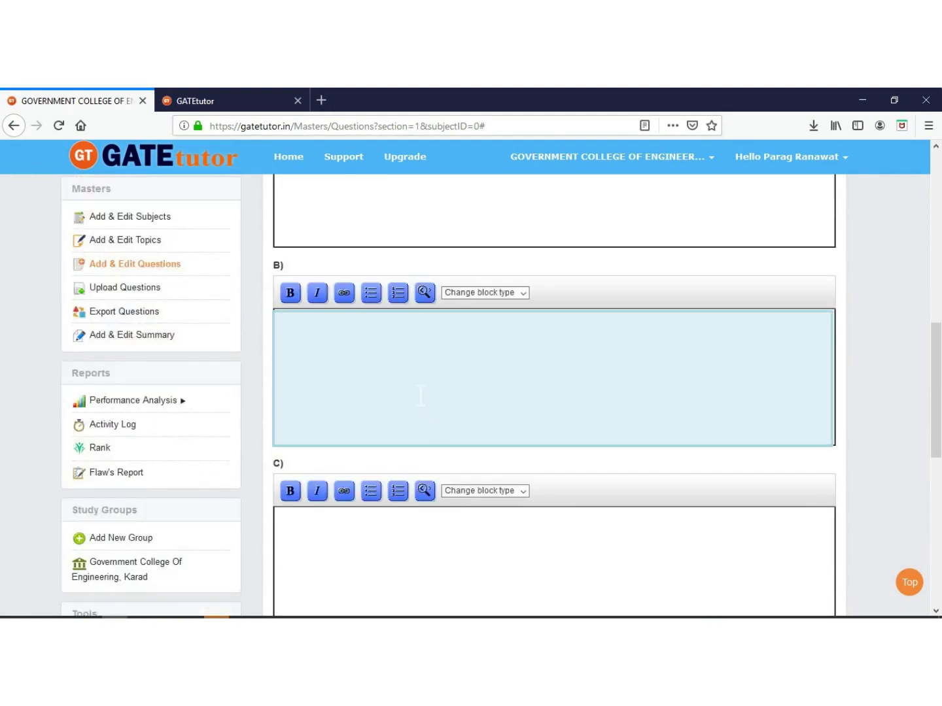
pyautogui.rightClick(315, 358)
pyautogui.press('Down')
pyautogui.press('Down')
pyautogui.press('Down')
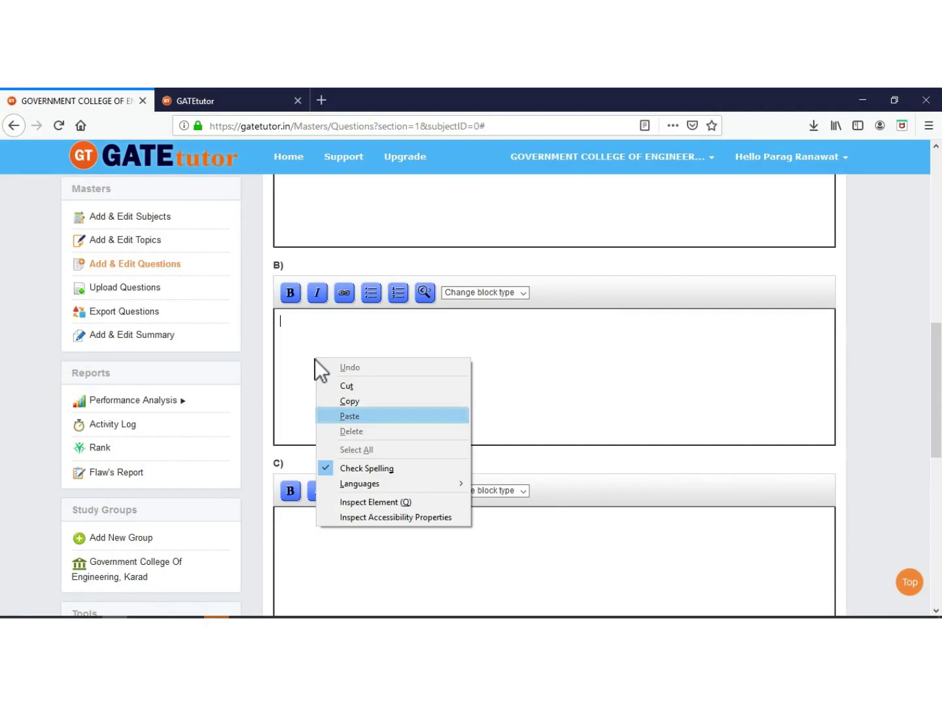
pyautogui.click(350, 416)
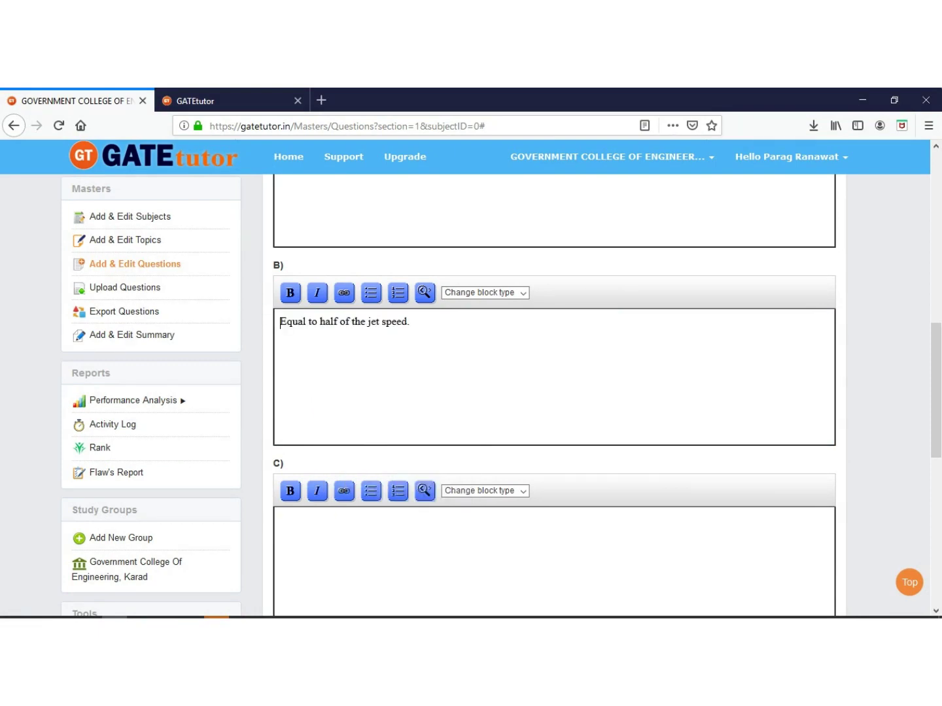
# - Enable option E, paste the copied text into its editor and remove the stray bracket so it reads "None of these"
pyautogui.scroll(-7, 353, 415)
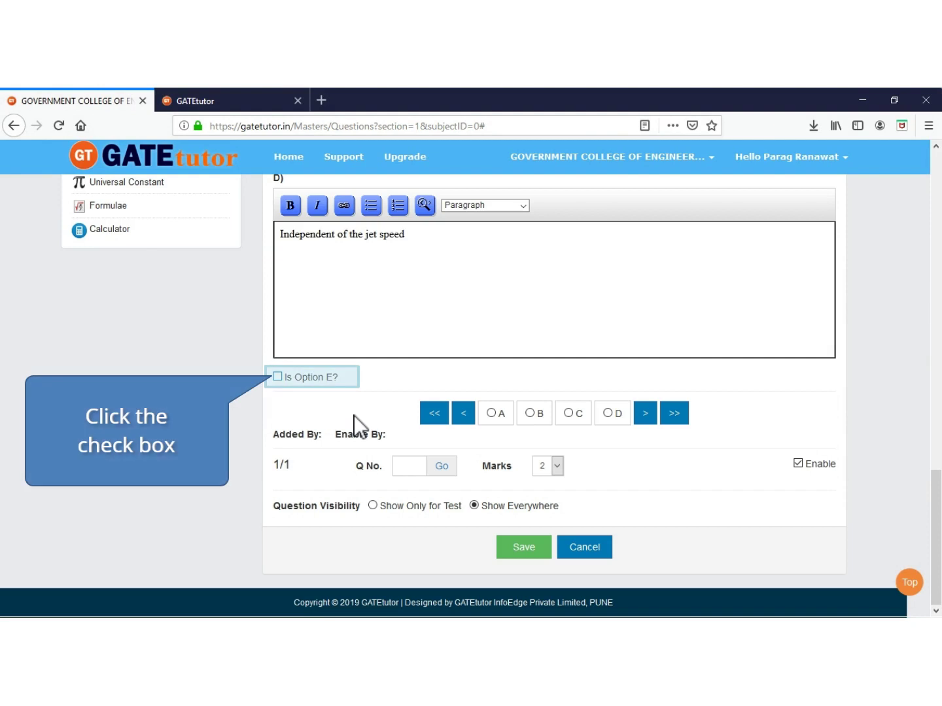
pyautogui.click(278, 377)
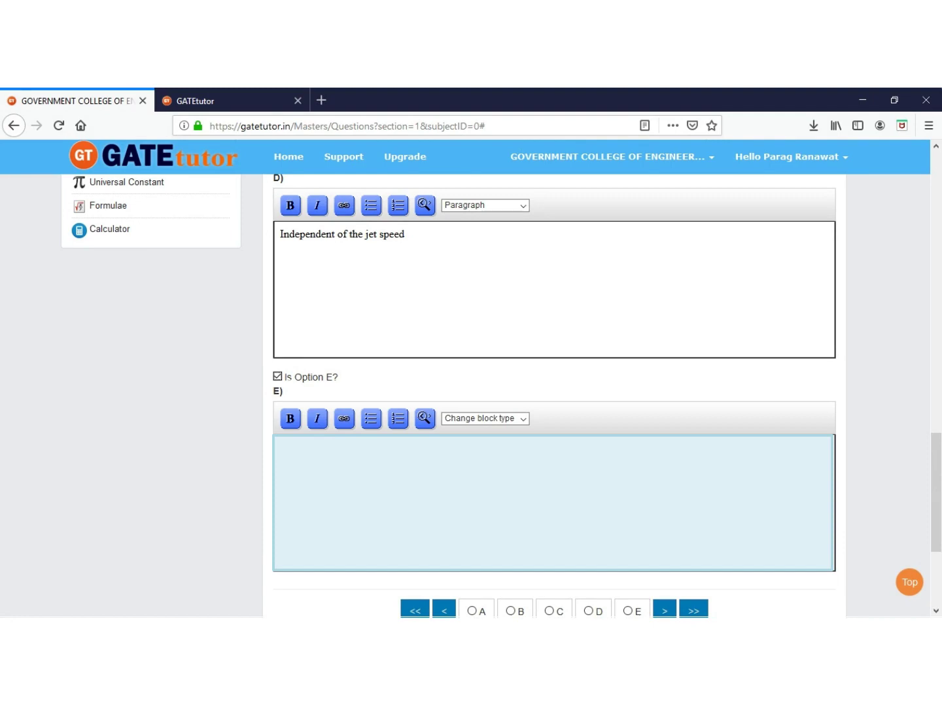
pyautogui.click(302, 449)
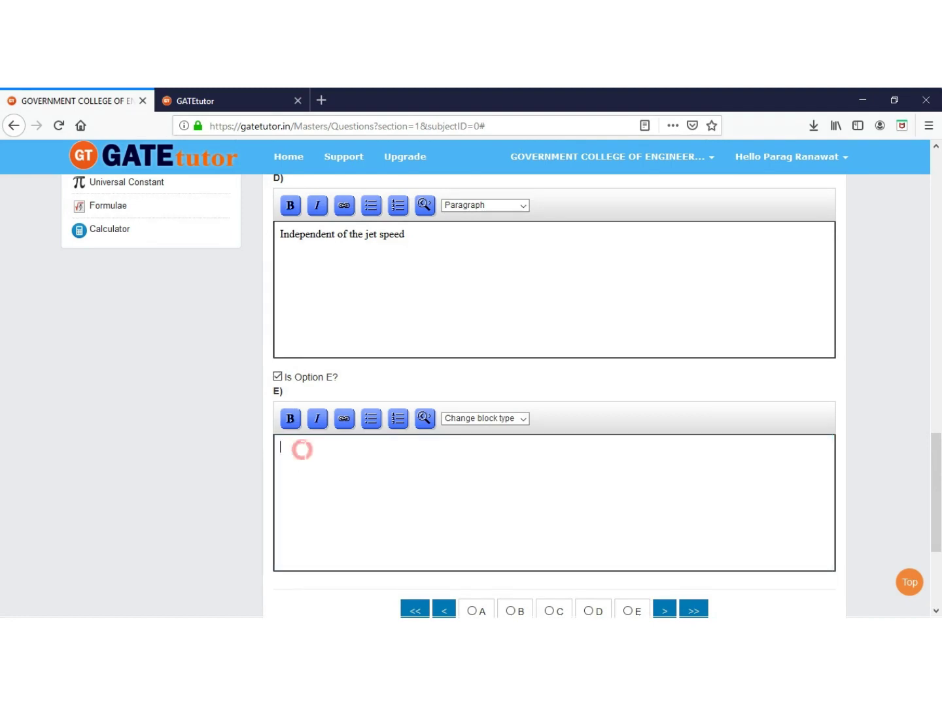
pyautogui.rightClick(304, 450)
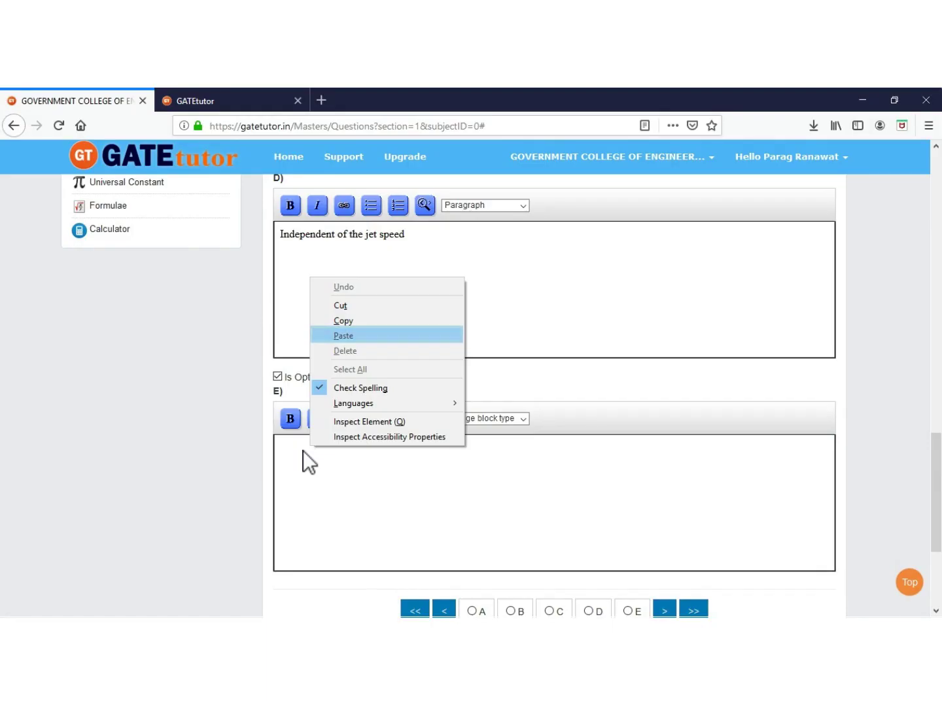
pyautogui.click(342, 336)
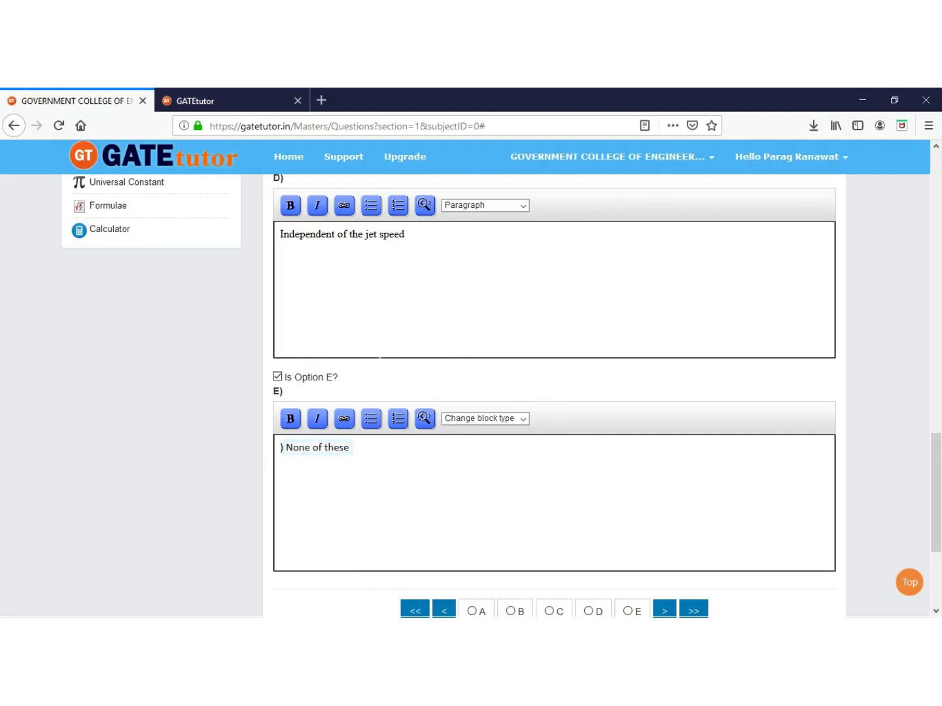
pyautogui.click(284, 448)
pyautogui.press('BackSpace')
# - Mark option C as the correct answer and set the question's marks to 1
pyautogui.scroll(-3, 285, 448)
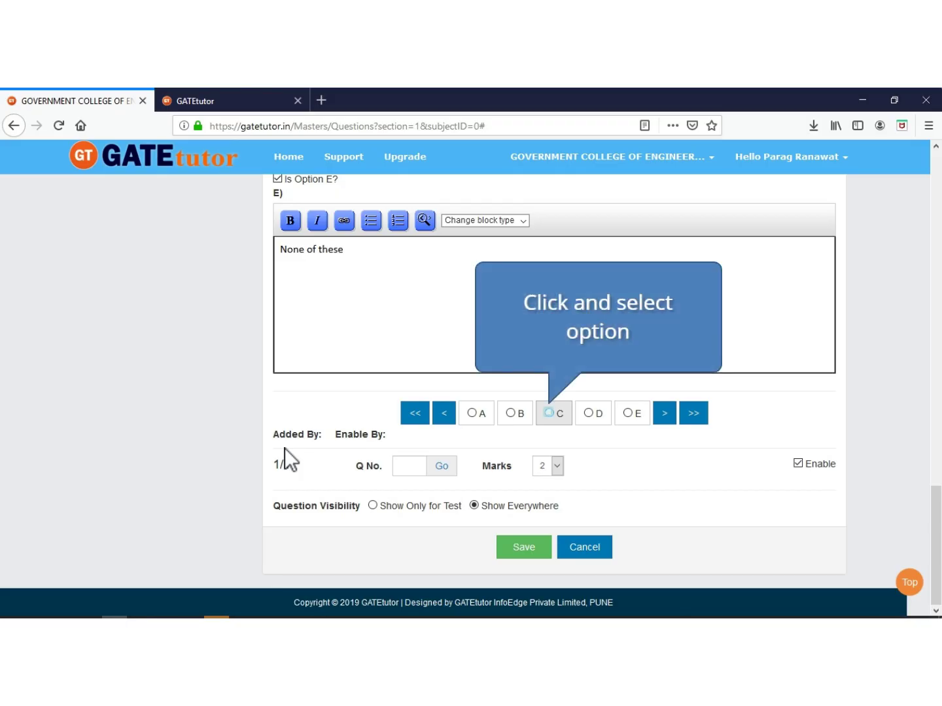
pyautogui.click(550, 413)
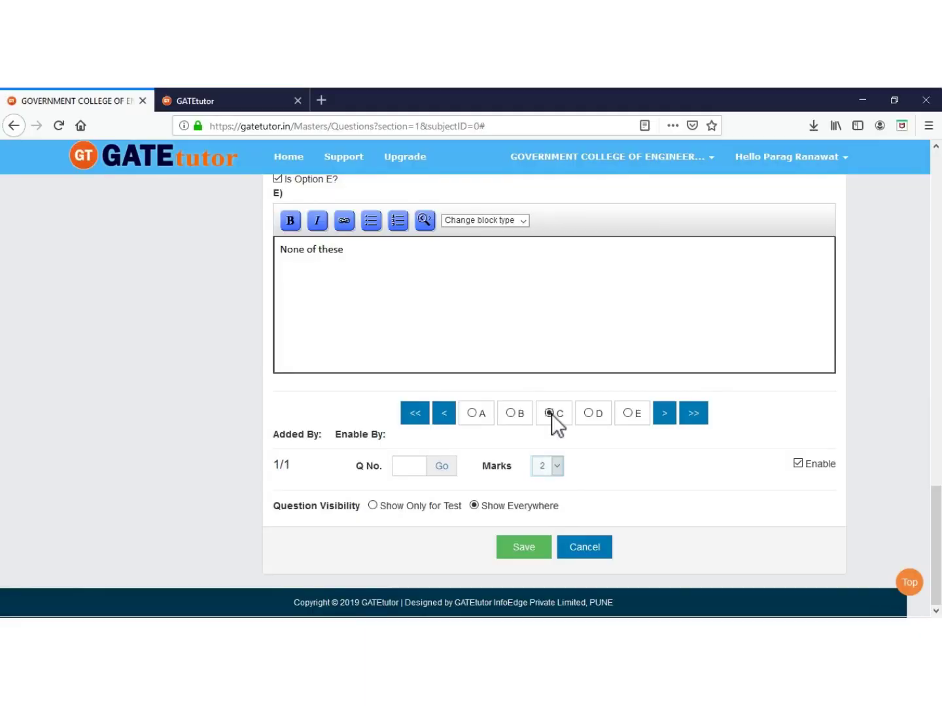
pyautogui.click(556, 465)
pyautogui.click(550, 482)
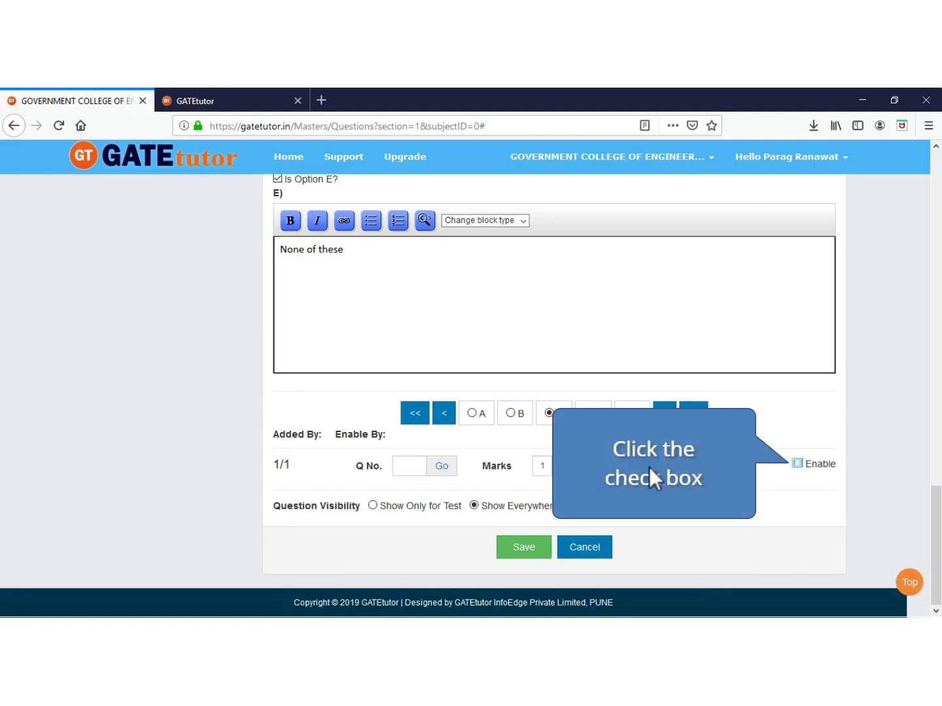
# - Enable the question with visibility set to Show Everywhere, and save it
pyautogui.click(797, 463)
pyautogui.click(798, 463)
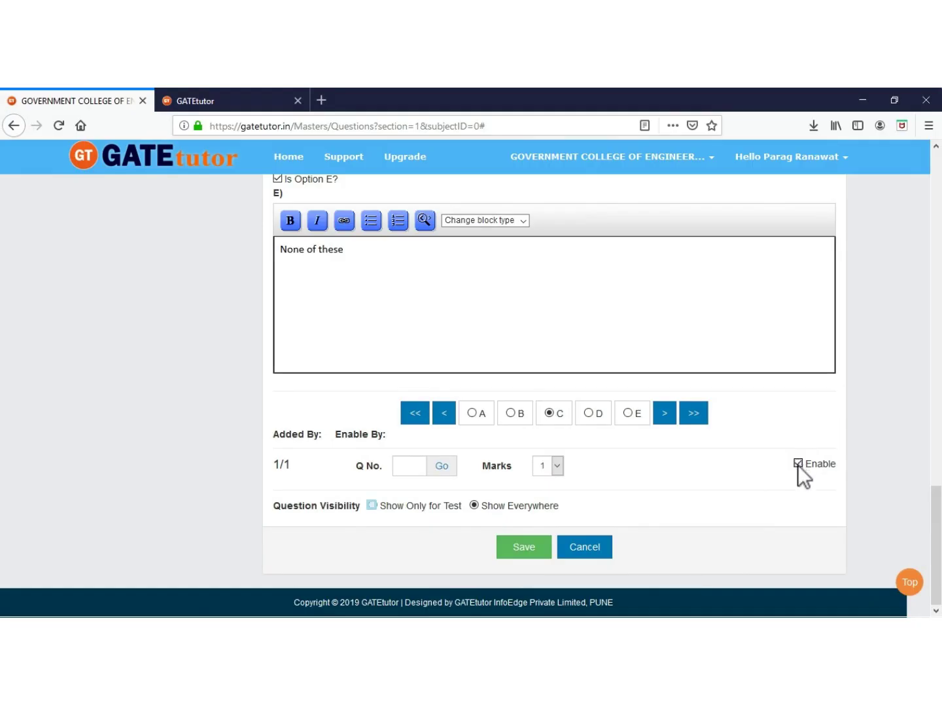
pyautogui.click(372, 505)
pyautogui.click(474, 506)
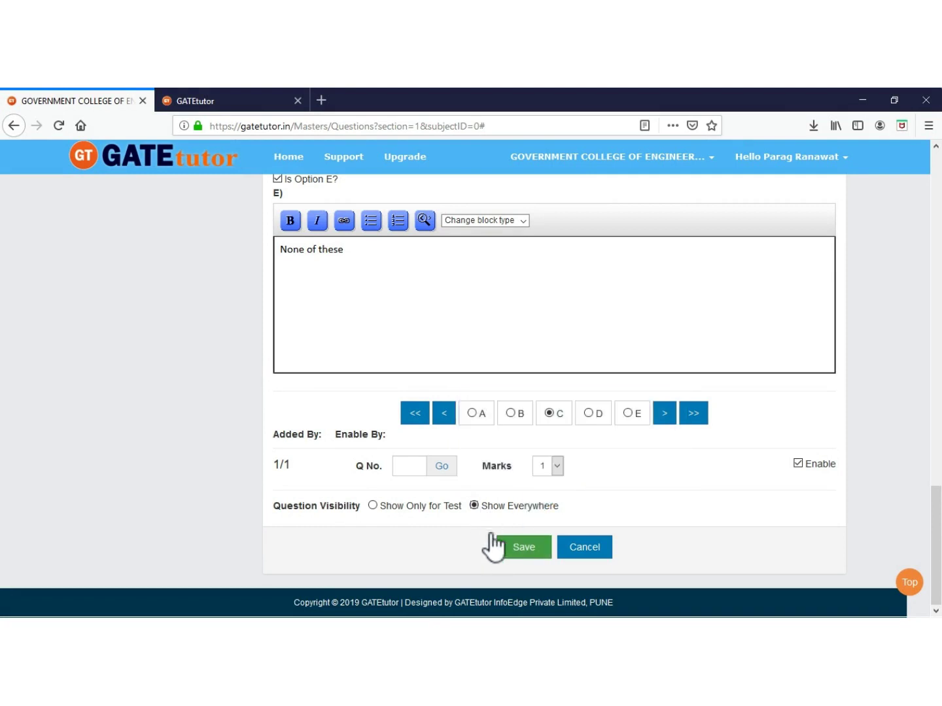
pyautogui.click(535, 549)
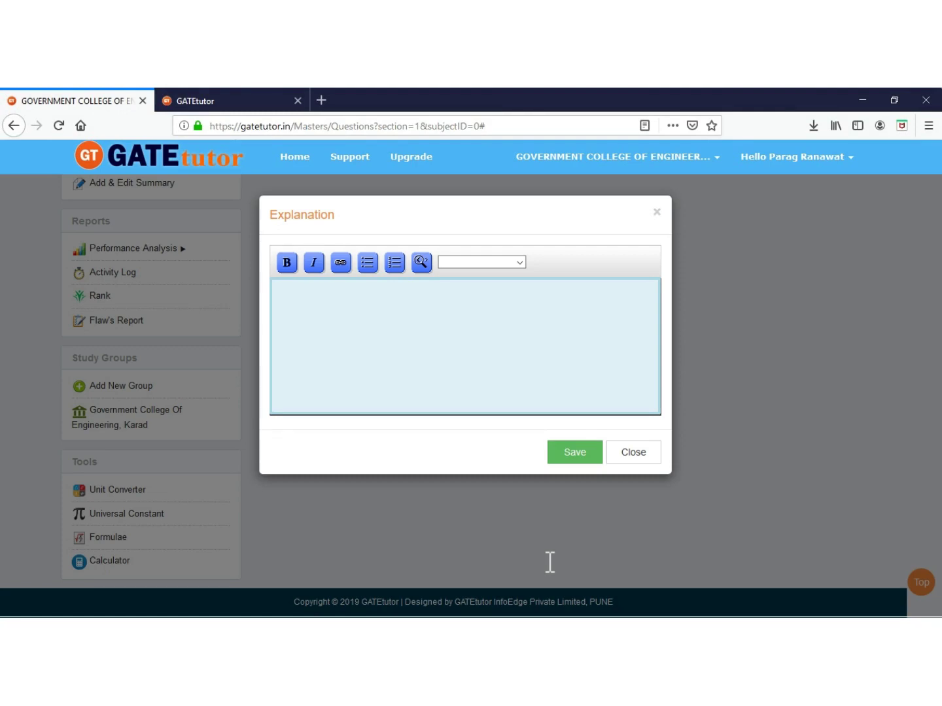
# - Paste the explanation "The bucket speed must be twice of jet speed.", save it and dismiss the message
pyautogui.click(321, 314)
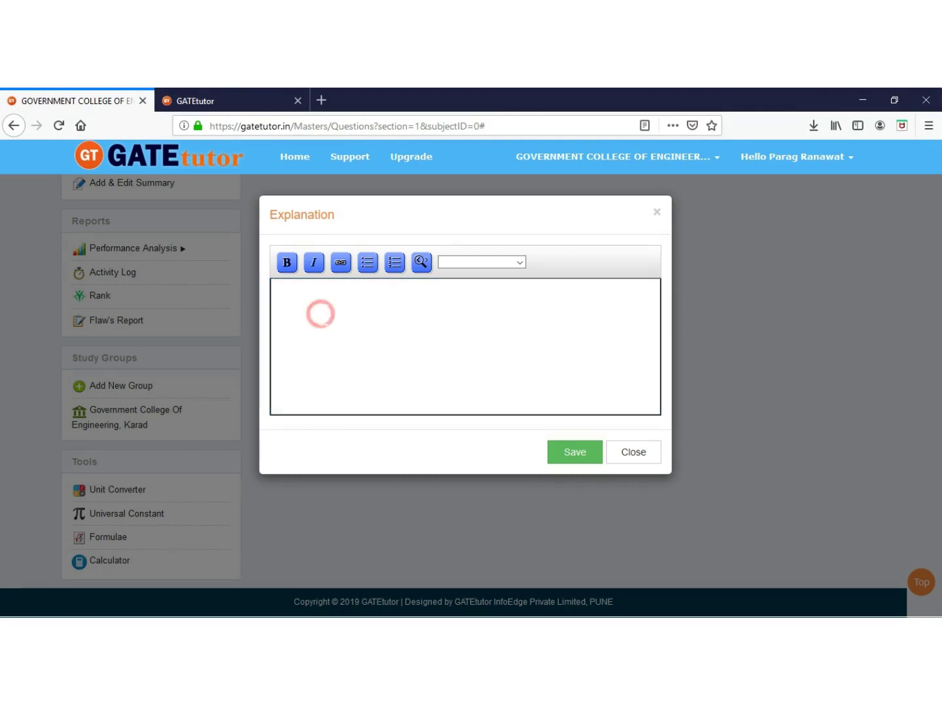
pyautogui.rightClick(321, 315)
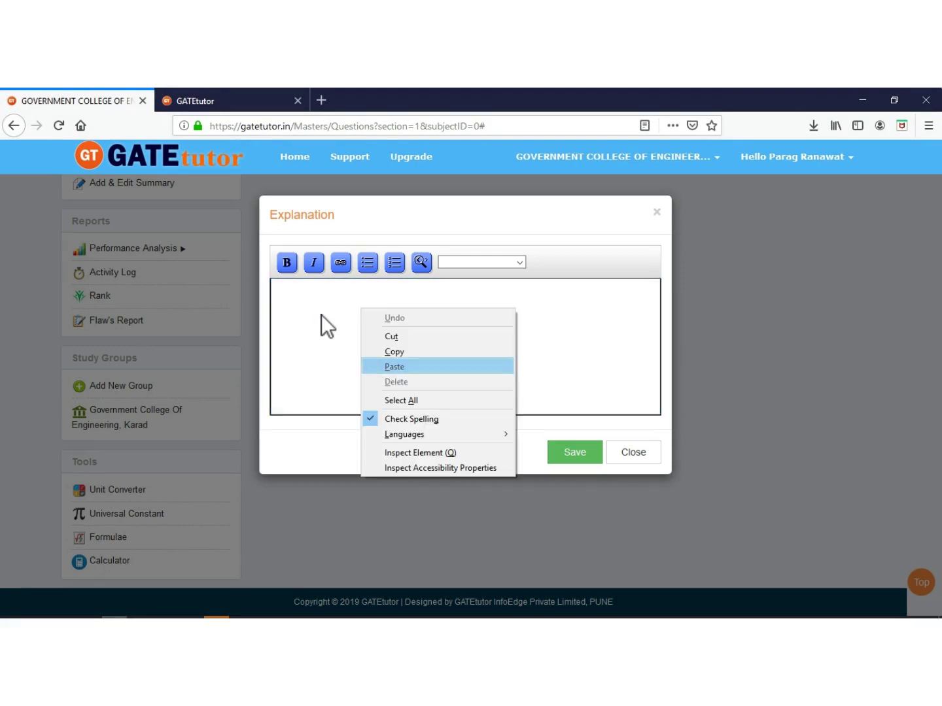
pyautogui.click(385, 367)
pyautogui.click(498, 276)
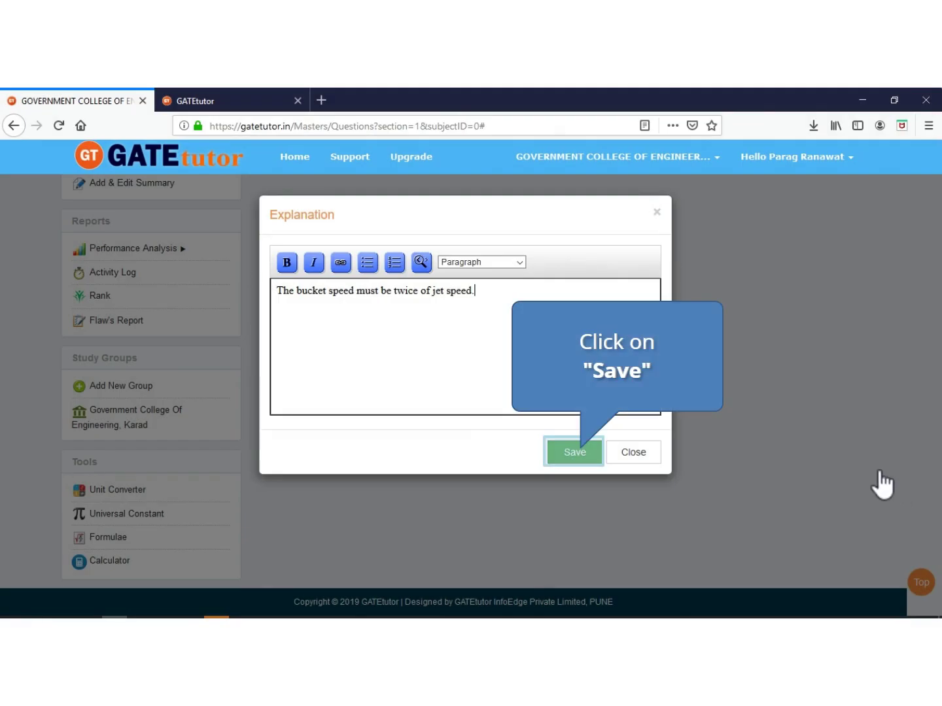
pyautogui.click(567, 451)
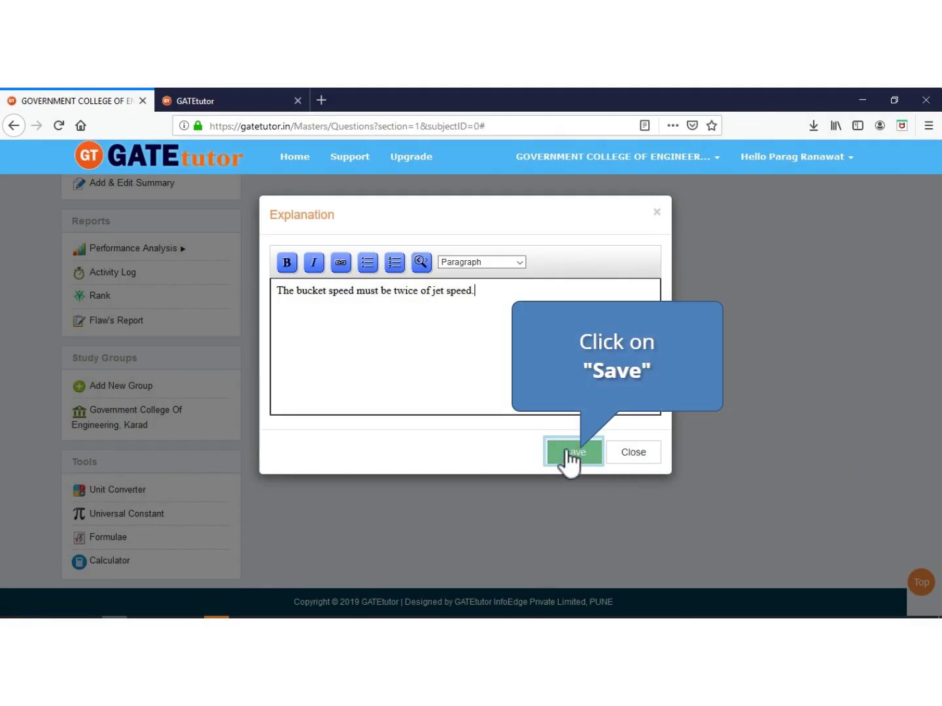
pyautogui.click(568, 453)
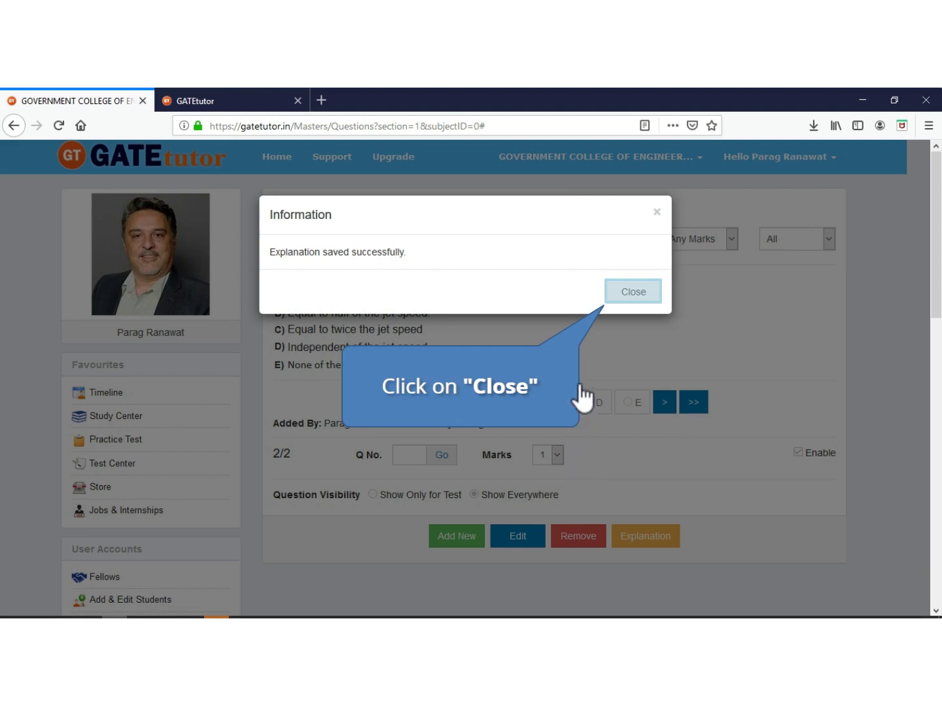
pyautogui.click(628, 294)
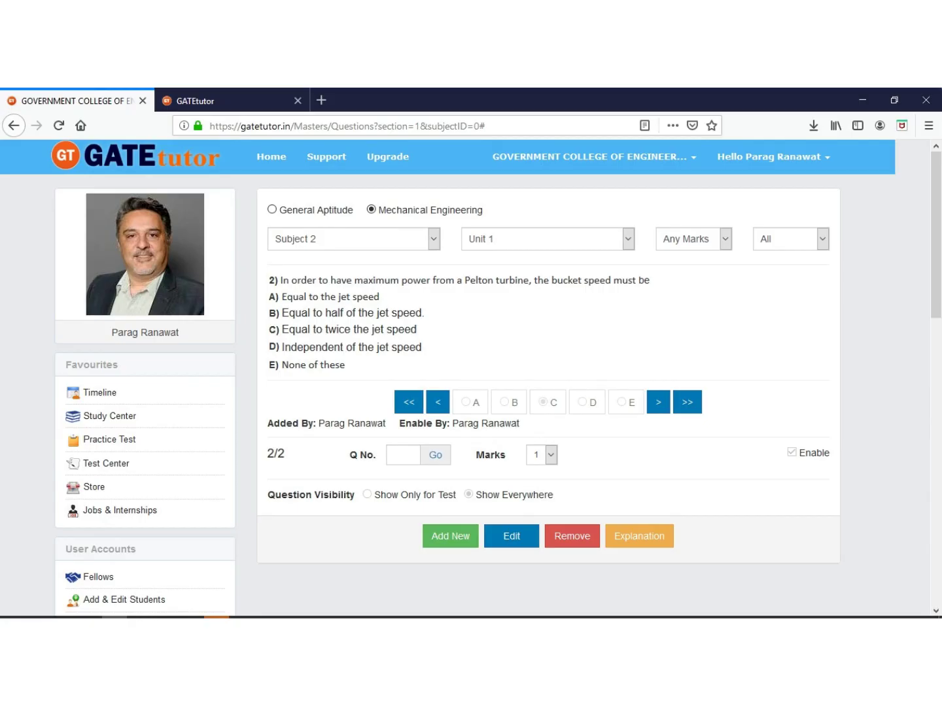
# - Highlight the text of saved question 2 together with its options A to E for review
pyautogui.moveTo(281, 280); pyautogui.dragTo(345, 370)
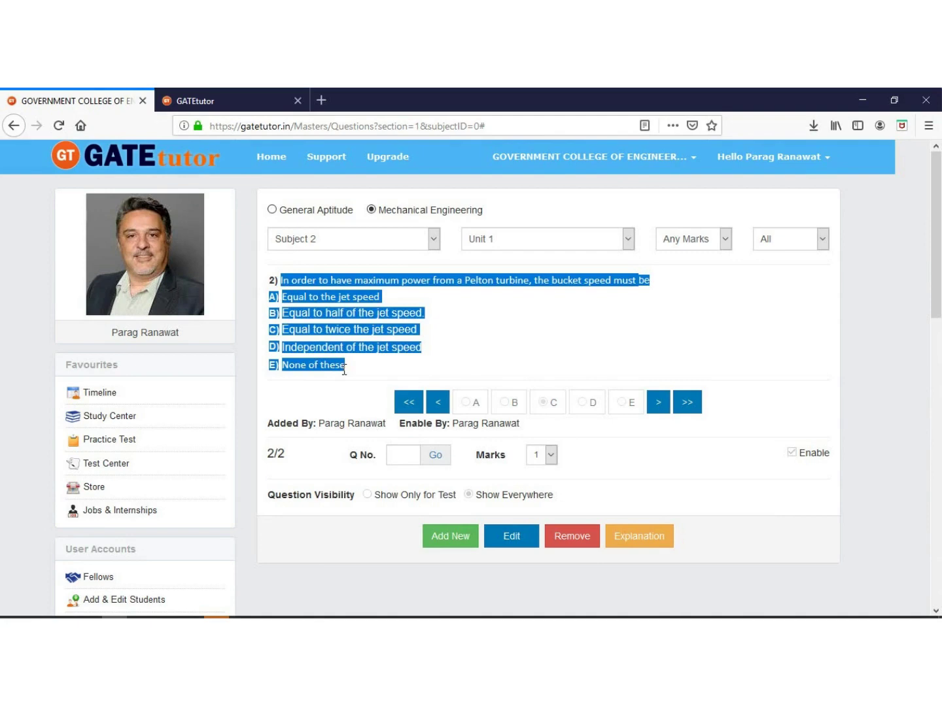